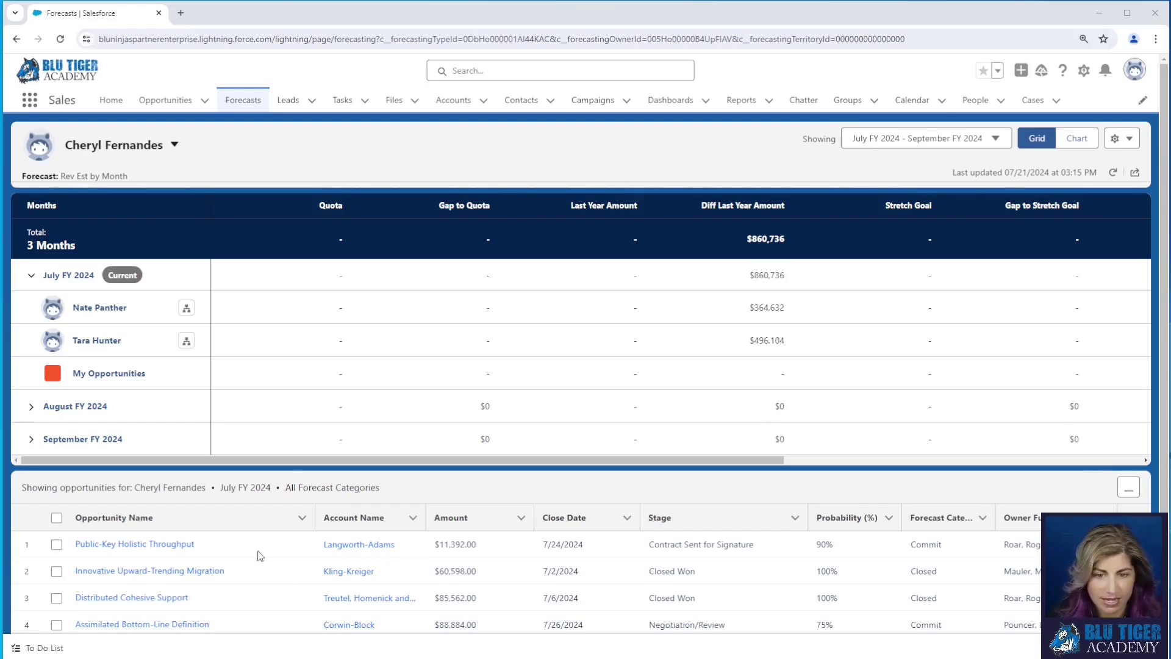
Drill into the first manager's forecast and collapse, then re-expand, July FY 2024
left_click(186, 308)
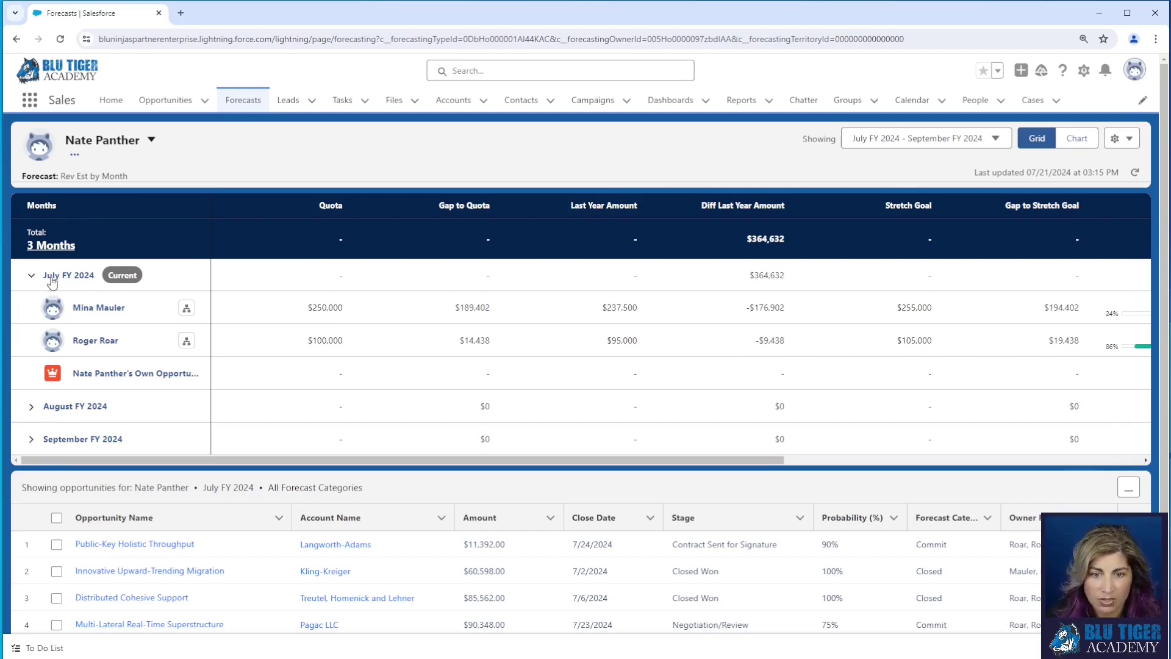
left_click(31, 276)
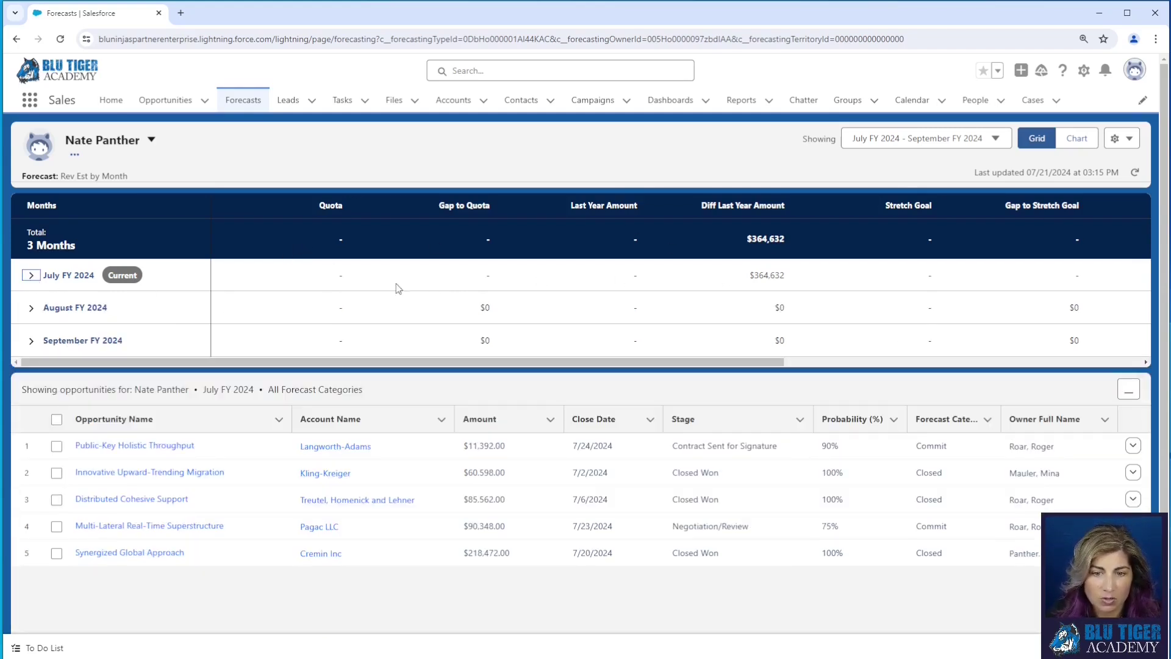
left_click(31, 275)
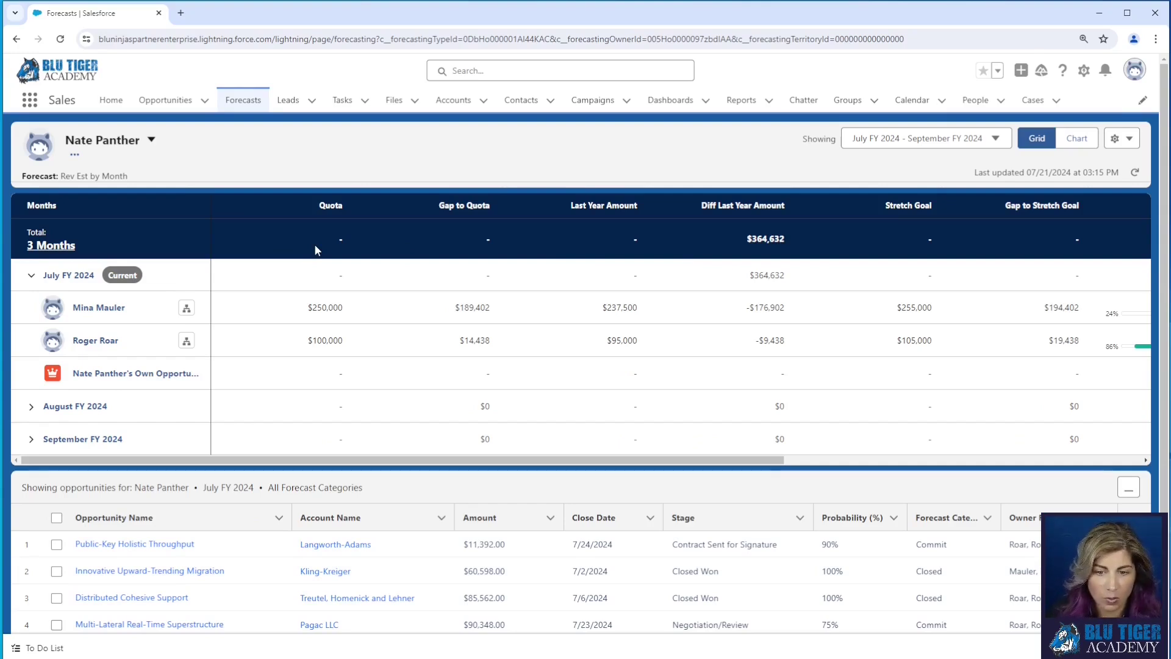
Drill down to a sales rep's forecast, then search by name to return to the middle manager
left_click(187, 308)
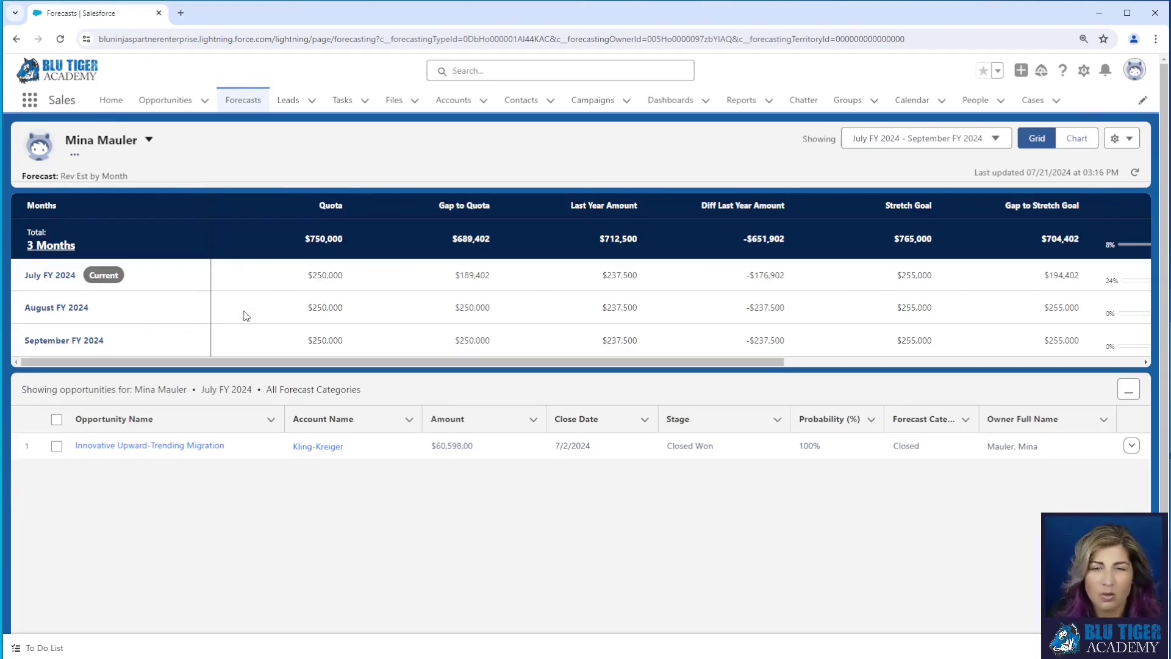
left_click(139, 146)
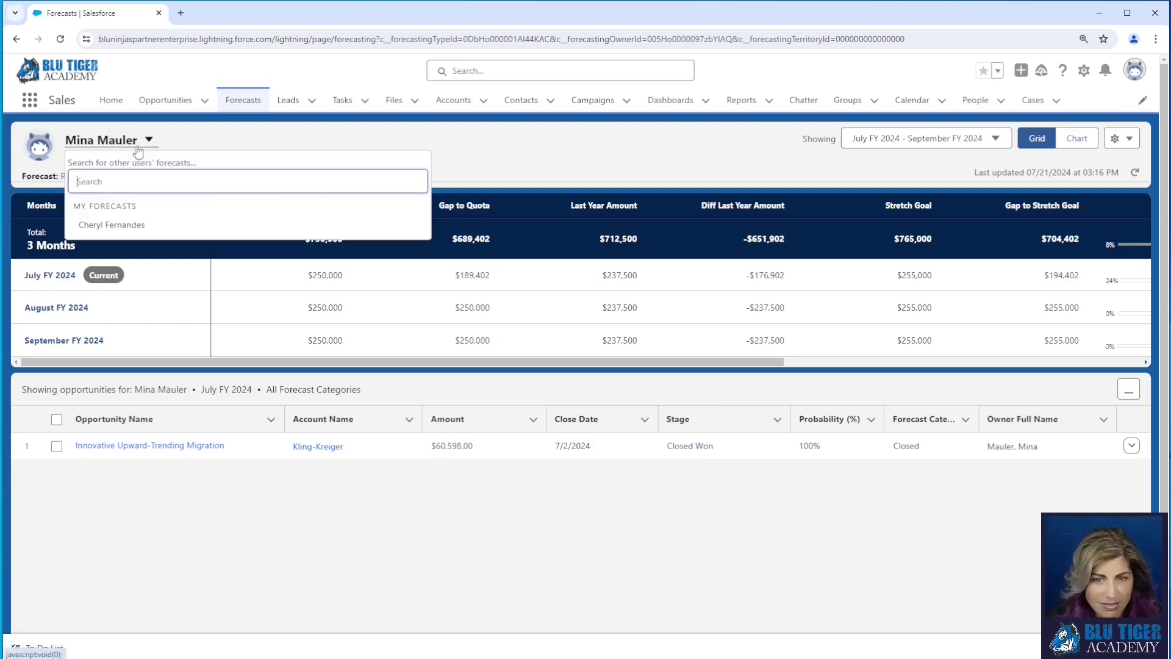
type("nate")
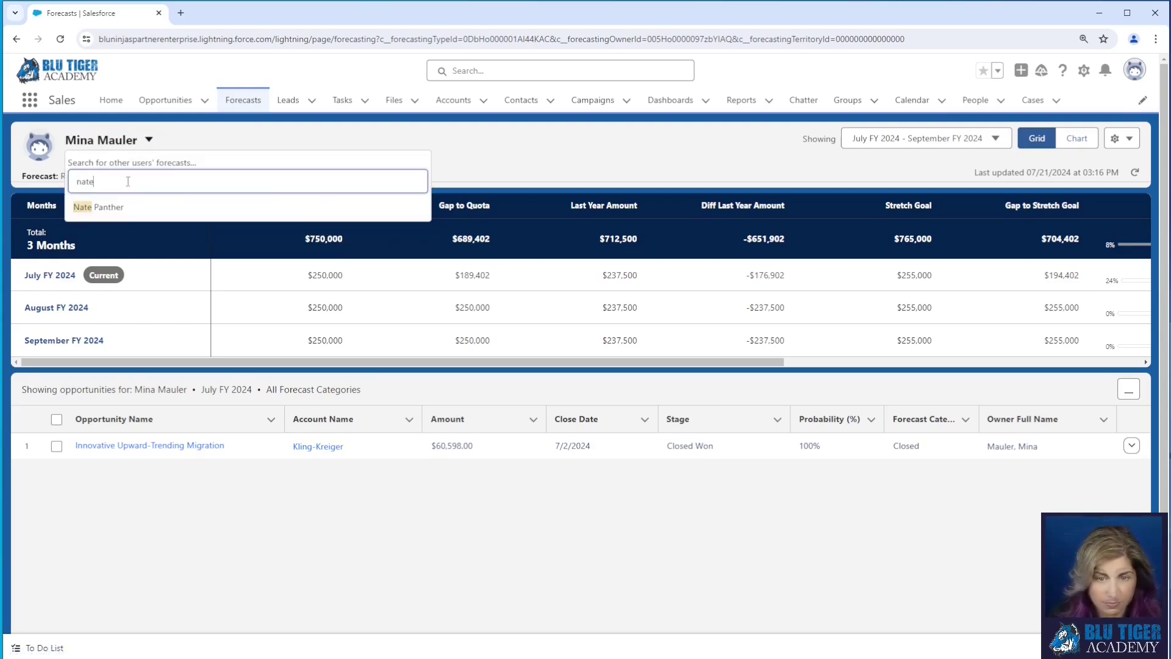
left_click(122, 209)
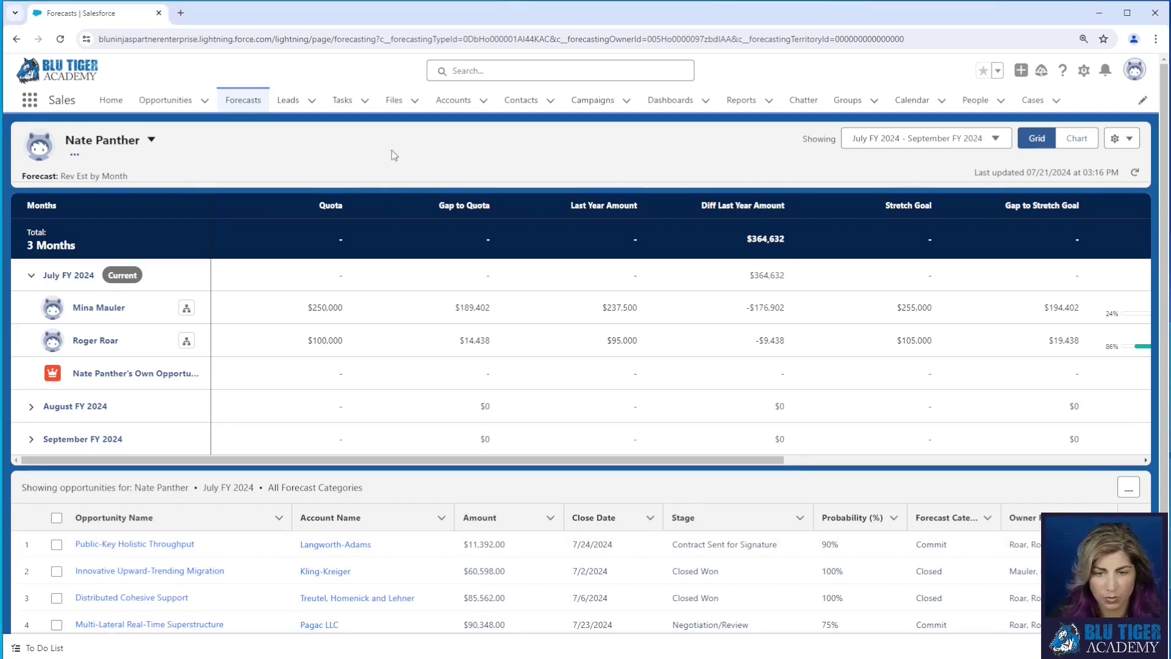
Open Setup in a new tab and search Quick Find for 'forecast'
left_click(1084, 70)
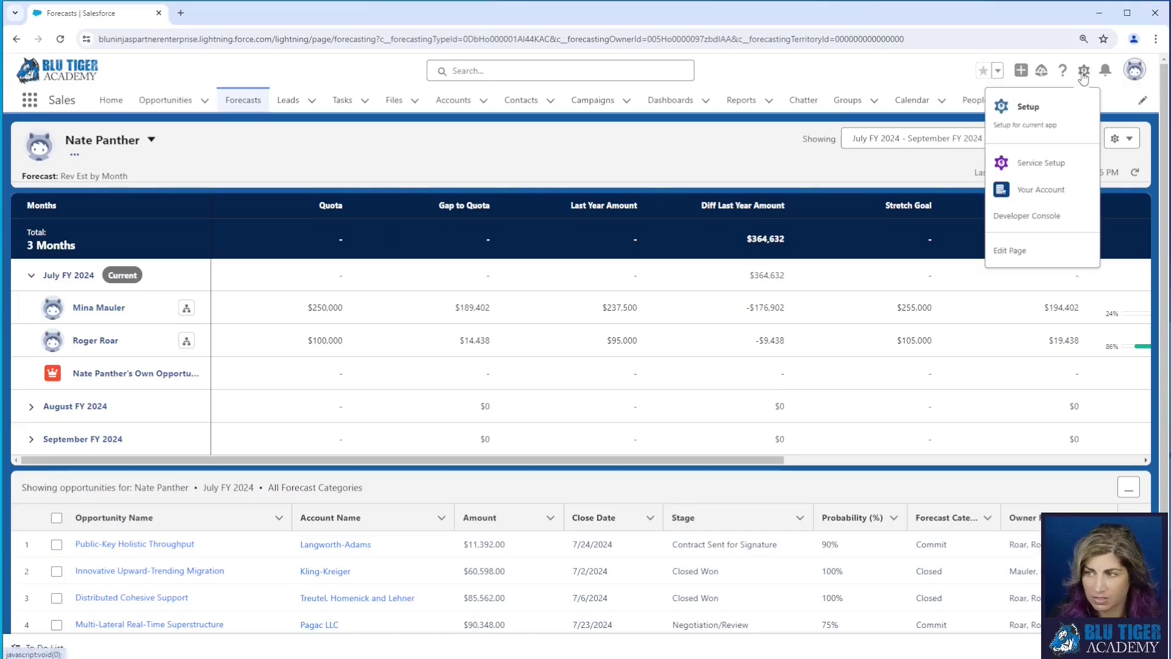
left_click(1031, 97)
left_click(83, 138)
type("forecast")
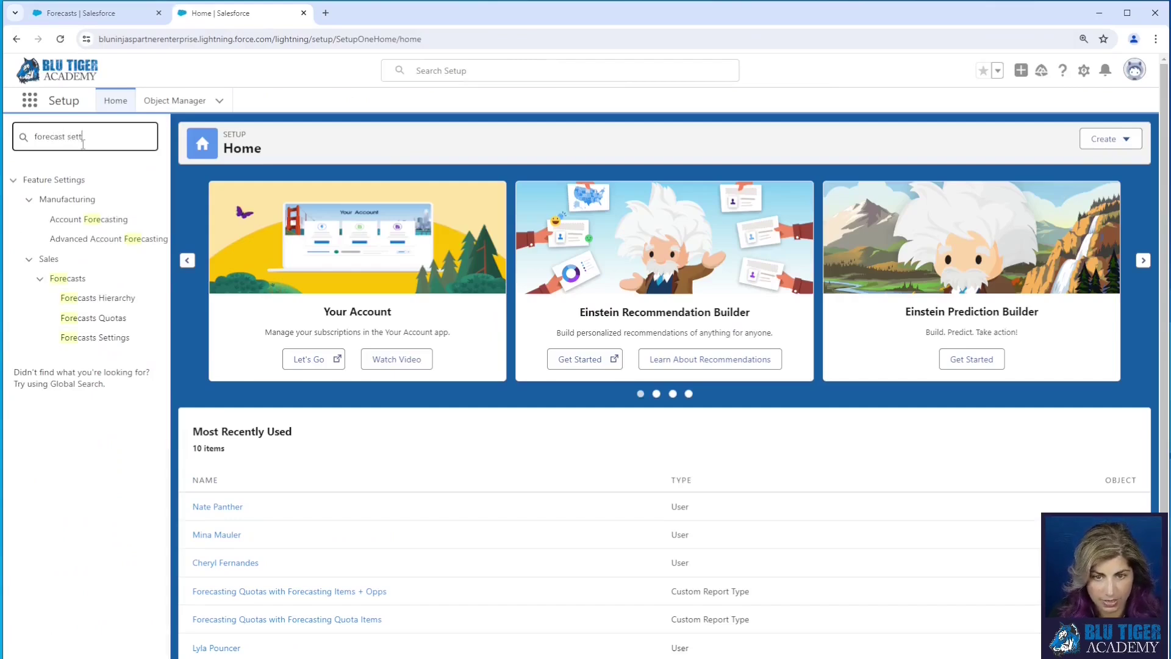
Open Forecasts Settings and select the active Rev Est by Month forecast type name
left_click(90, 343)
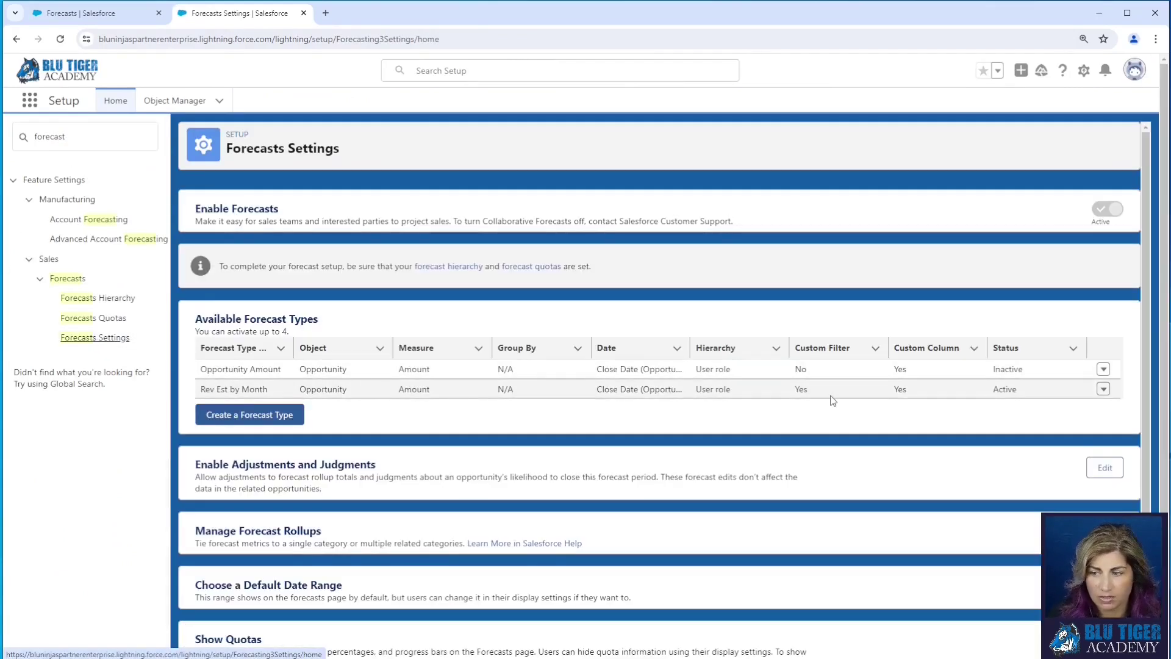
double_click(1005, 389)
left_click_drag(280, 393, 200, 390)
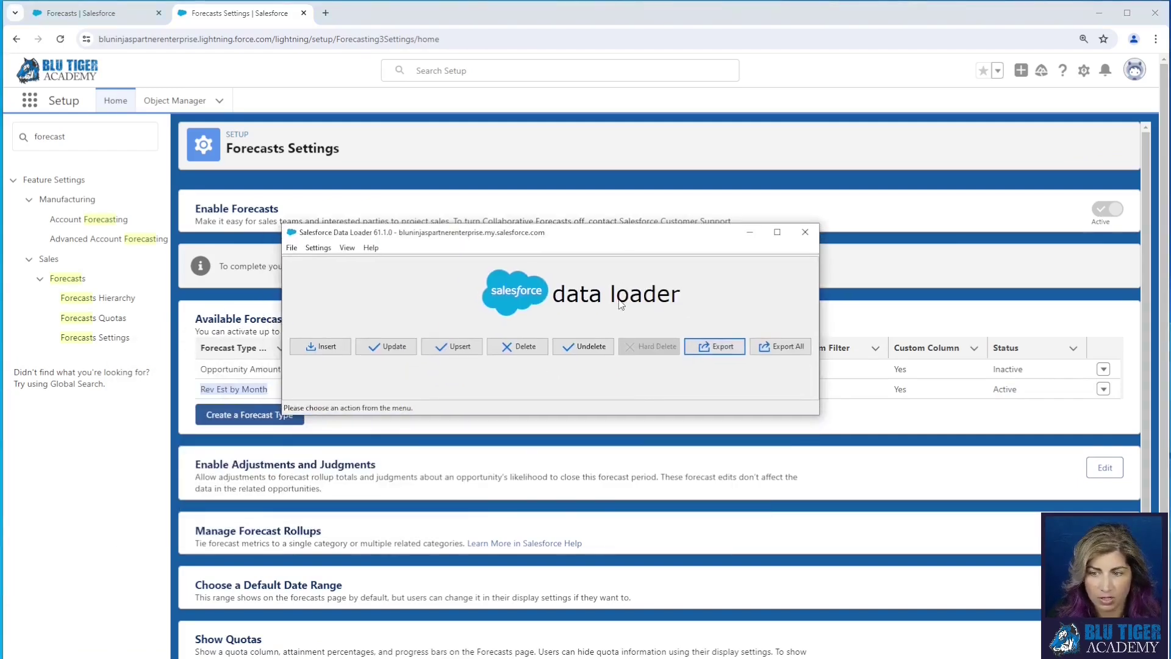
Set up a Forecasting Quota export saved to the file forManagerImport07212024
left_click(718, 349)
type("forecasting")
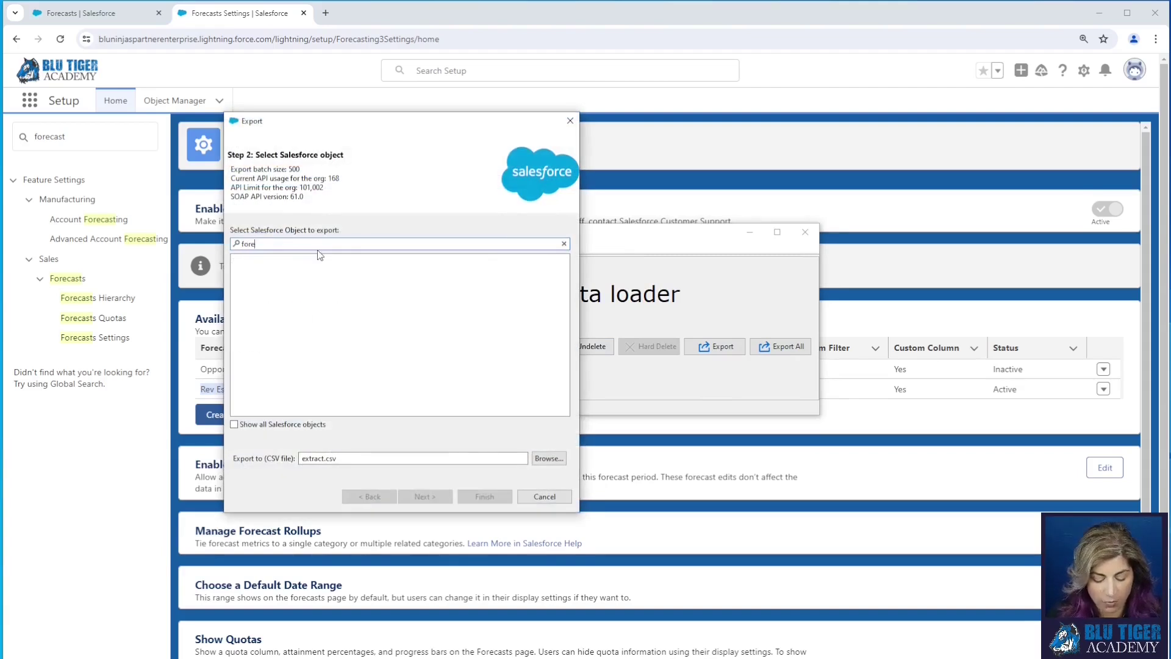
left_click(234, 424)
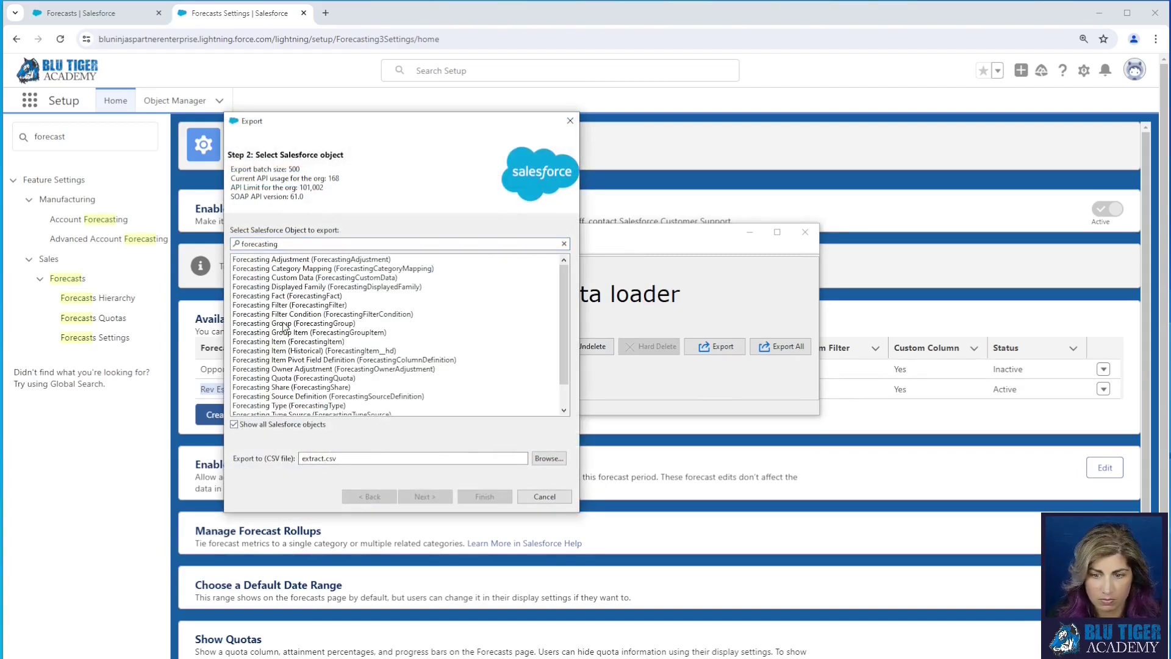
left_click(286, 378)
left_click(375, 458)
type("forManagerImport07212024")
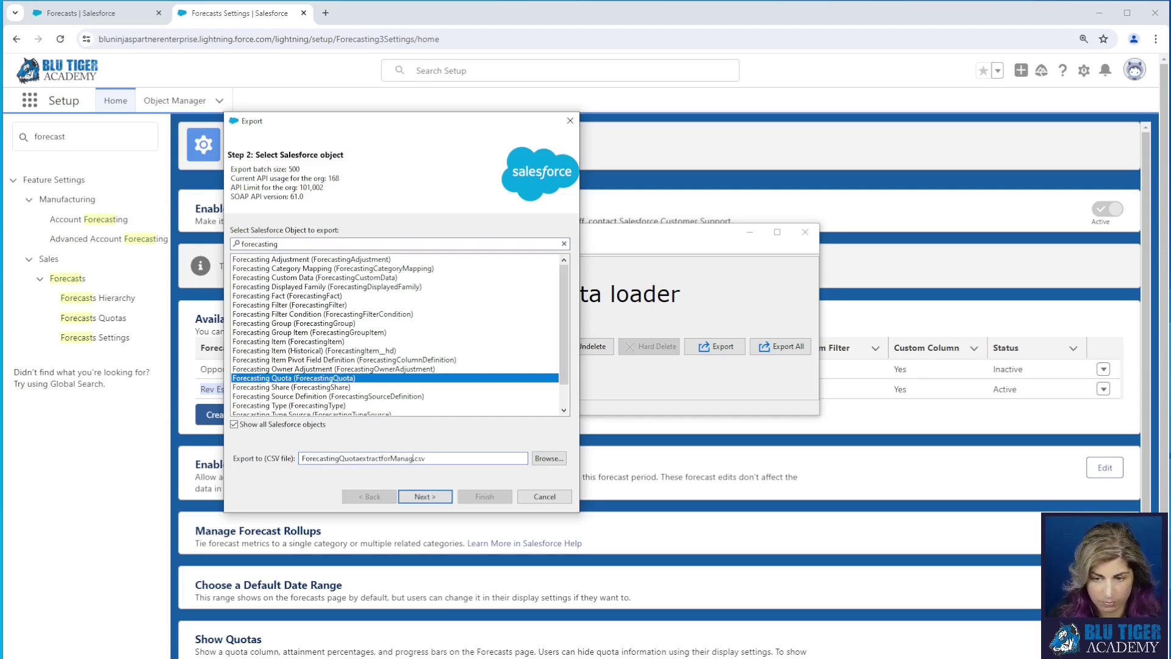
left_click(549, 458)
key("Return")
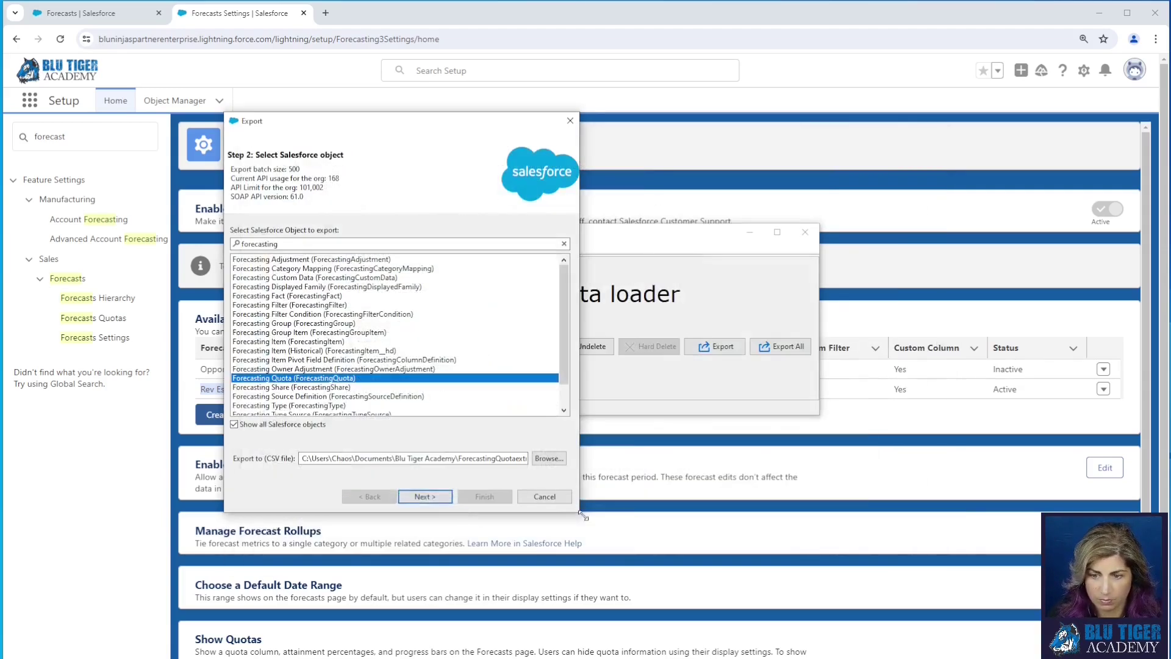
Exclude CreatedById, CreatedDate, LastModifiedById and LastModifiedDate from the query and run the export
left_click(425, 496)
left_click_drag(321, 515, 321, 586)
left_click(246, 269)
left_click(245, 281)
left_click(245, 354)
left_click(245, 367)
left_click(484, 568)
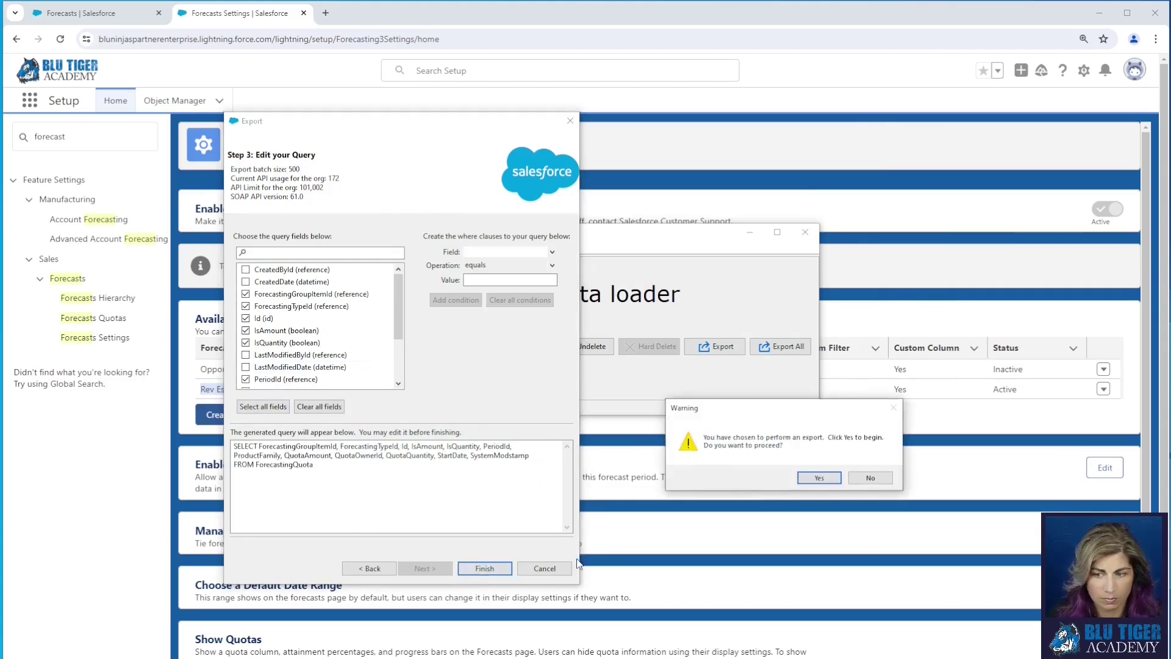
left_click(821, 479)
Review the 48 extracted quota records in Excel, widening column K to check the 12/1/2024 start date
left_click(452, 206)
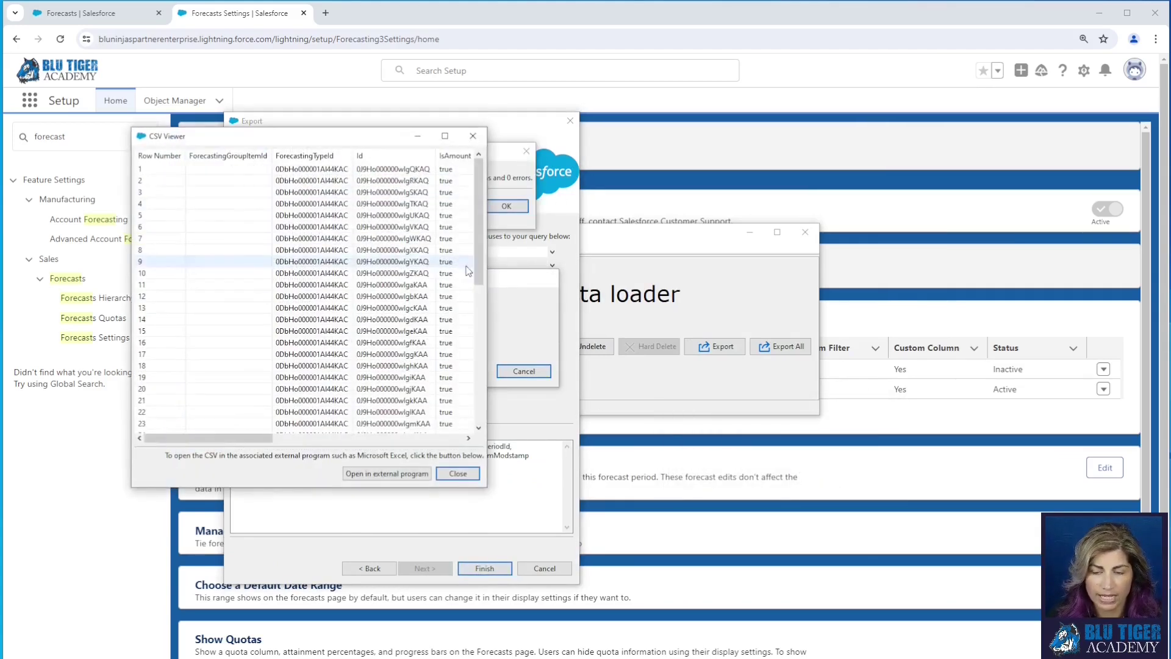
left_click(386, 471)
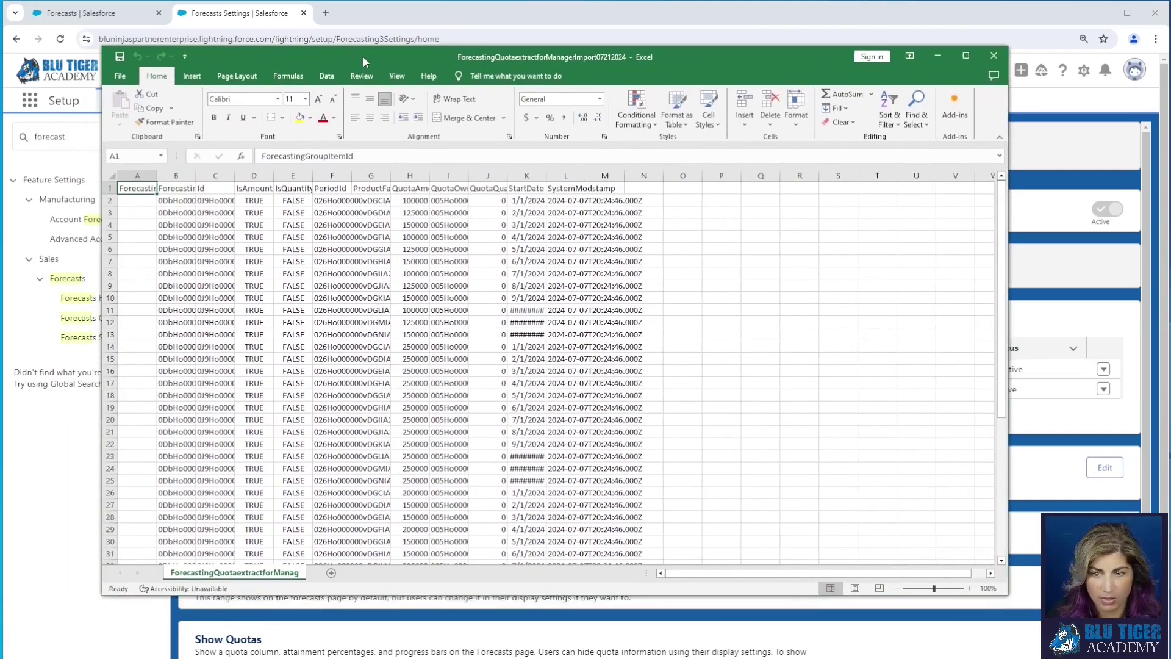
double_click(546, 176)
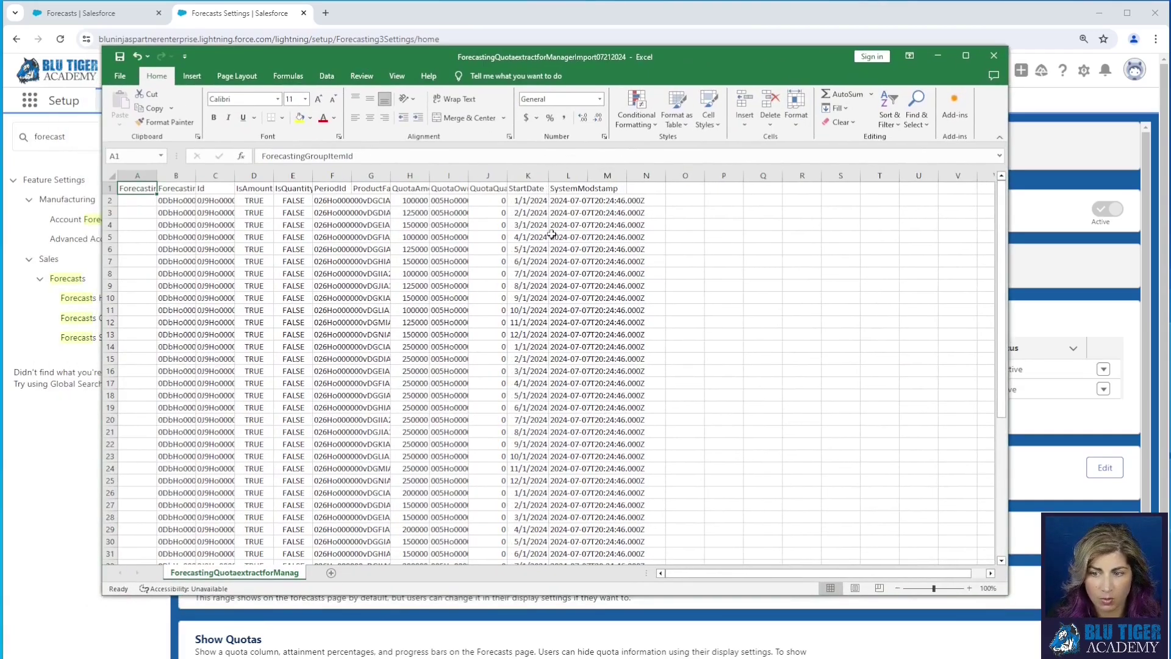
left_click(542, 336)
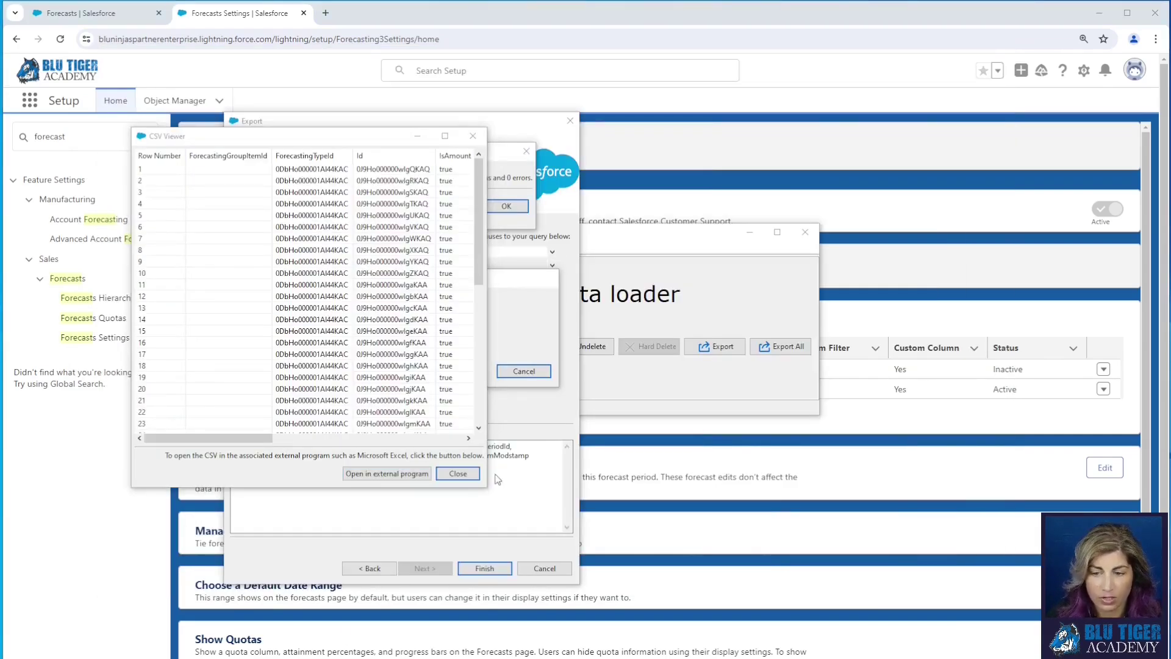
left_click(458, 474)
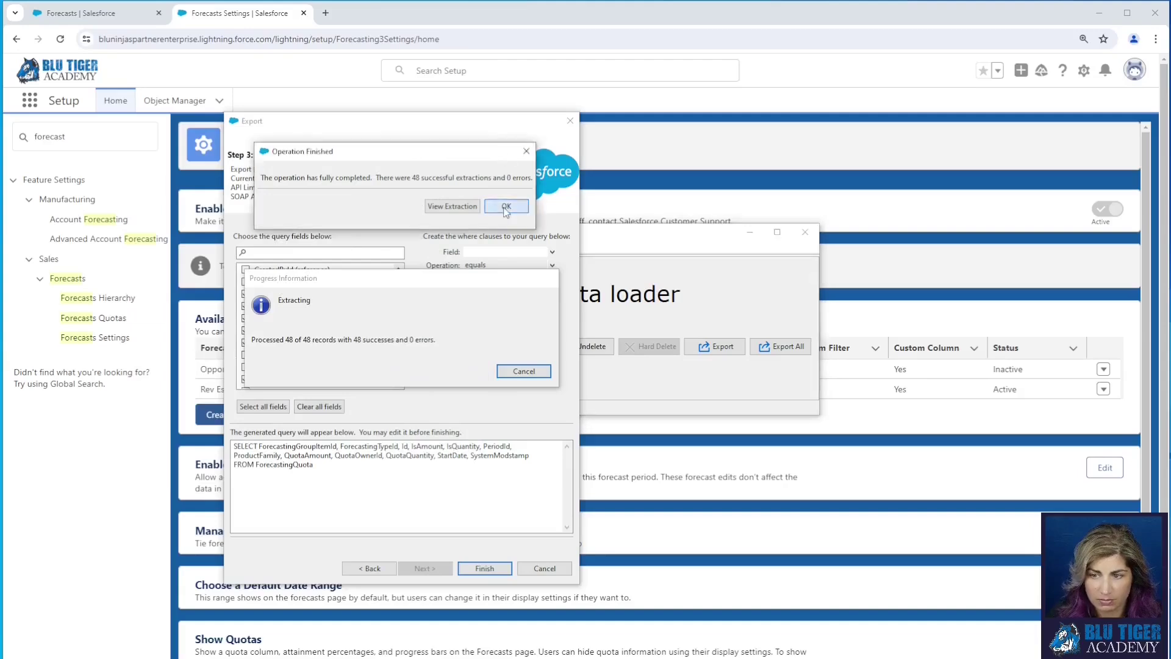
left_click(506, 205)
key("Return")
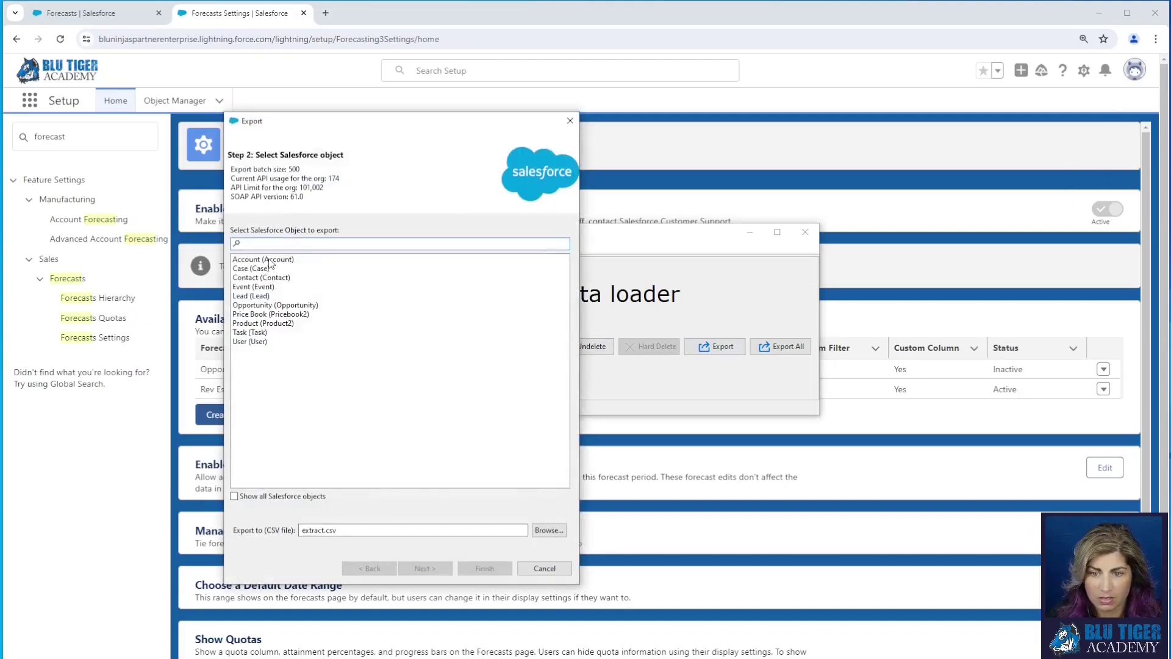
Set up a User object export saved as Userextract07212024.csv
left_click(250, 341)
left_click(304, 530)
type("User")
left_click(337, 530)
type("07212024")
left_click(549, 530)
left_click(852, 549)
left_click(425, 568)
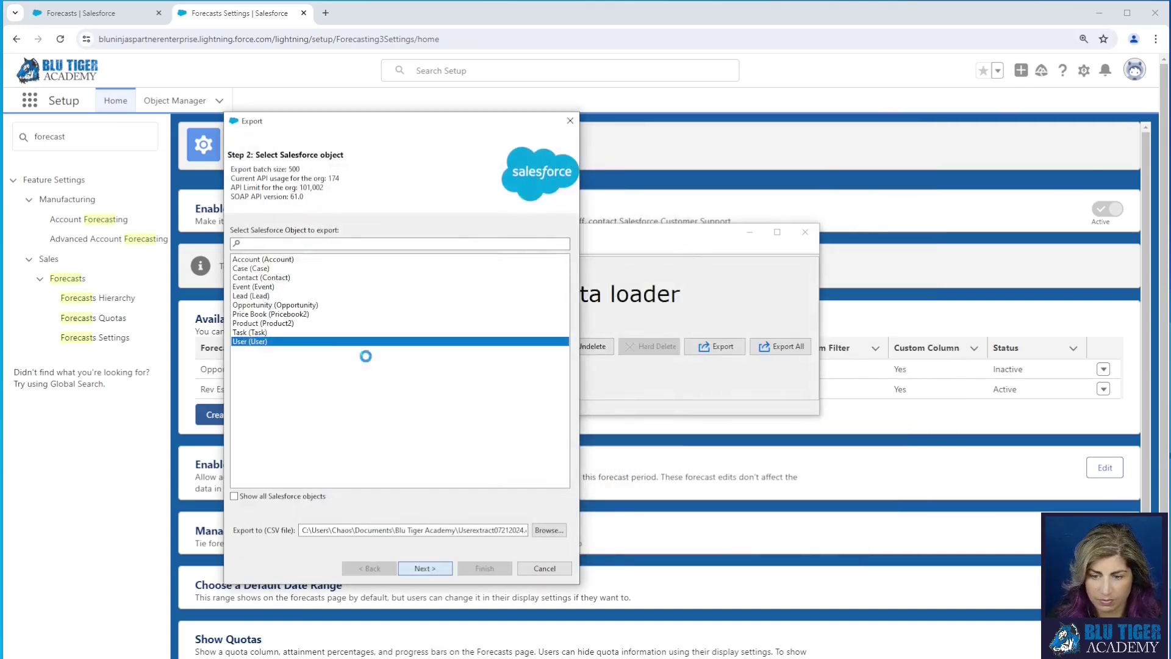
Include only the Id and Name fields and run the user export
type("id")
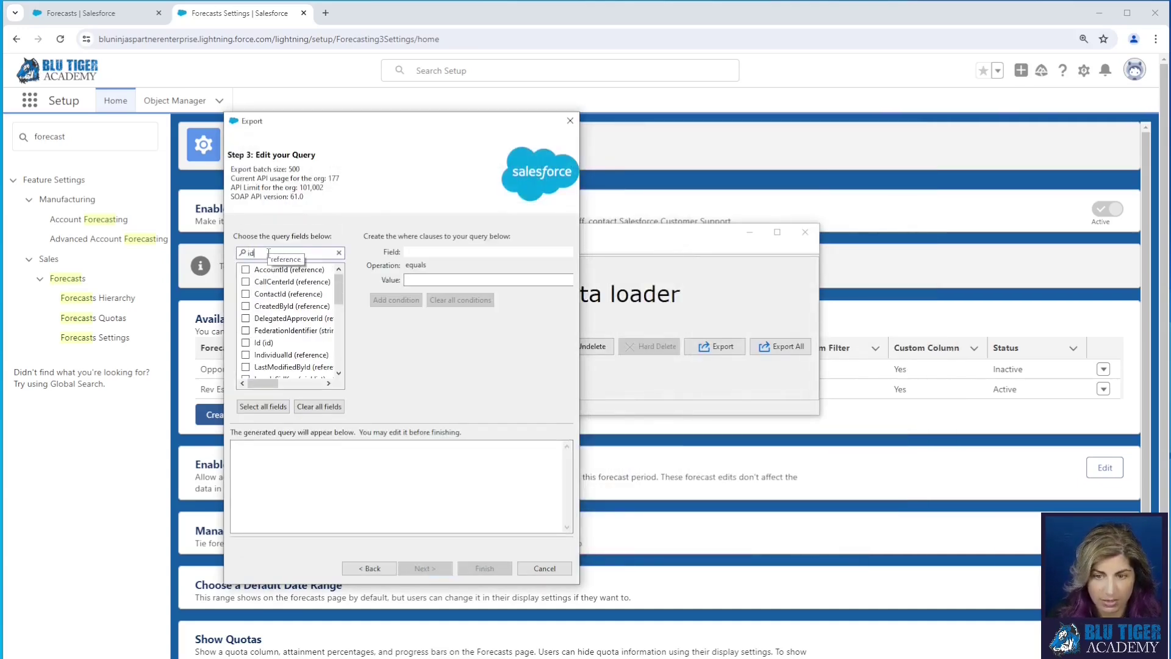
left_click(268, 342)
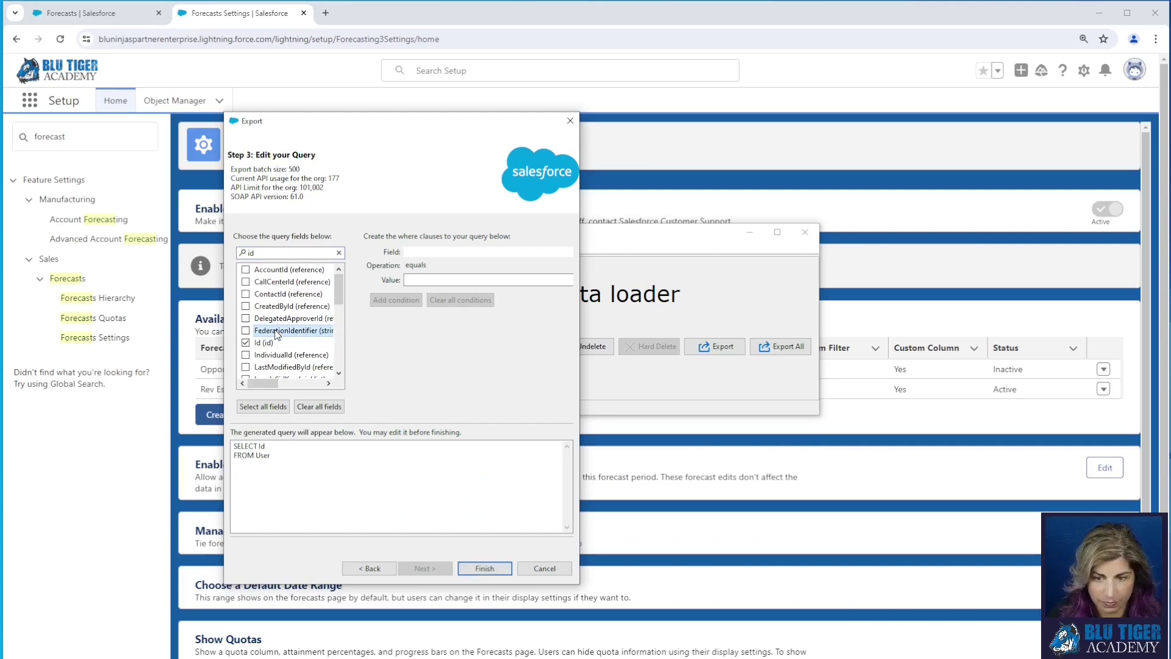
double_click(251, 253)
type("name")
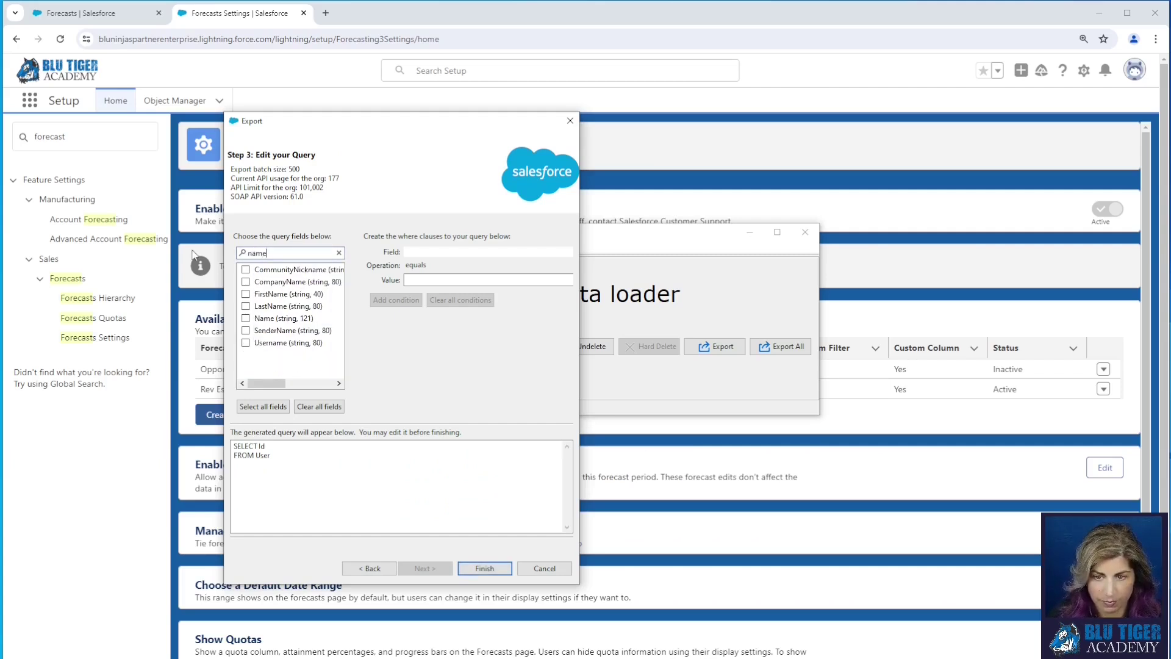
left_click(245, 318)
left_click(484, 568)
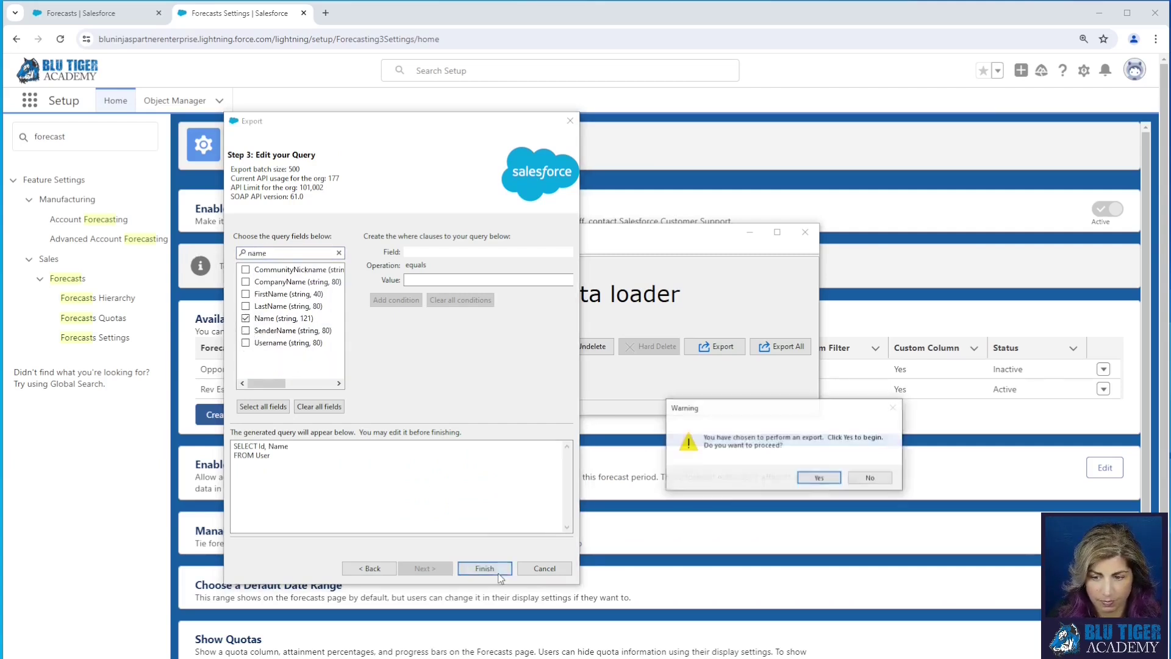
left_click(804, 479)
left_click(506, 207)
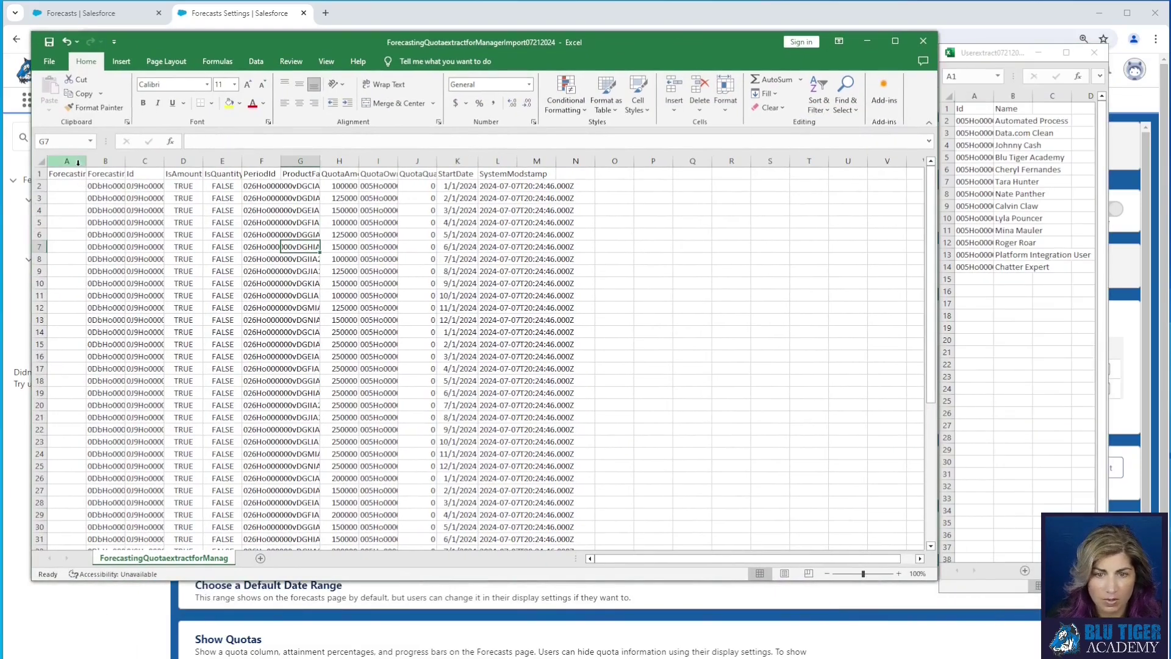
Delete the unneeded first column of the quota extract
left_click(67, 161)
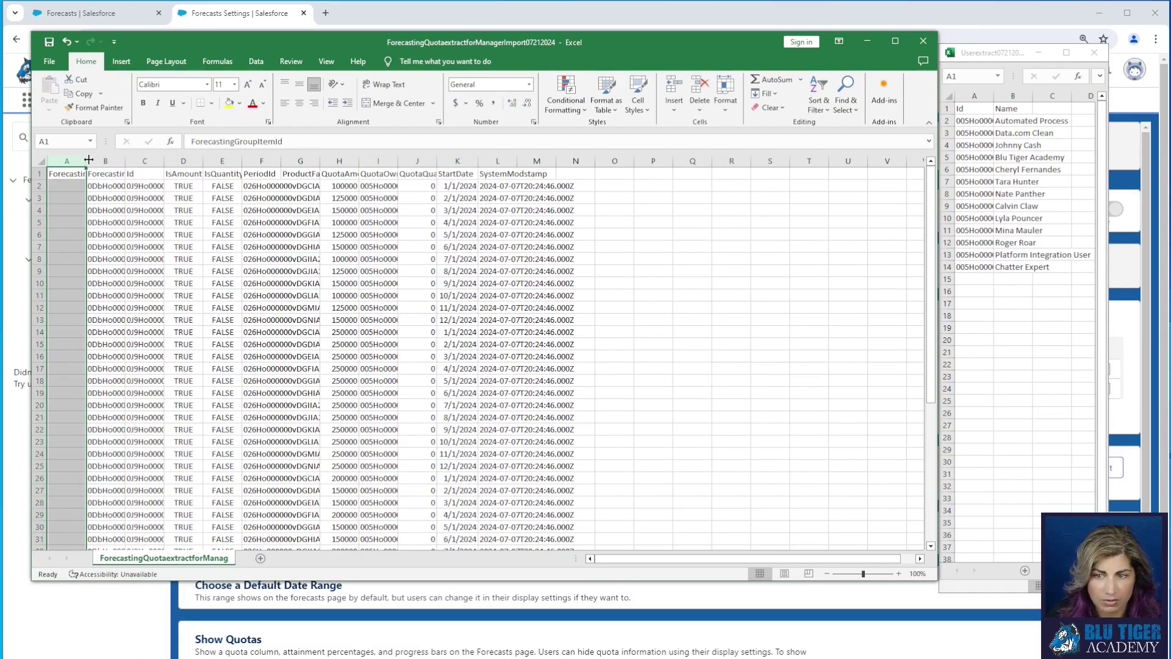
double_click(88, 160)
right_click(111, 208)
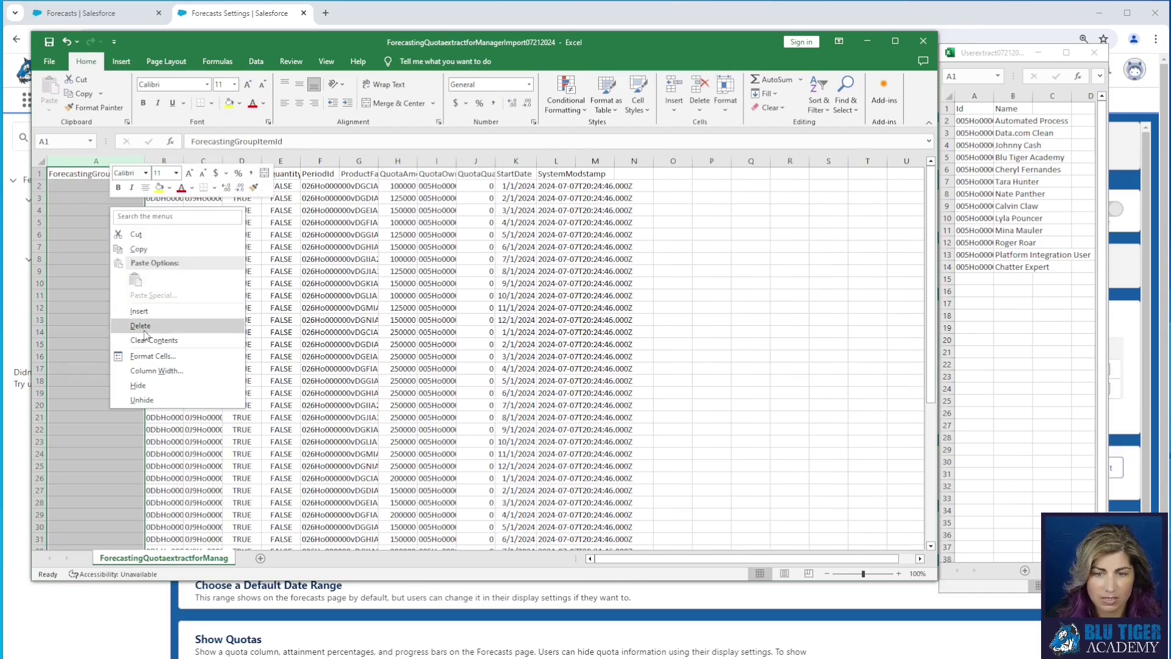
key("Escape")
right_click(84, 222)
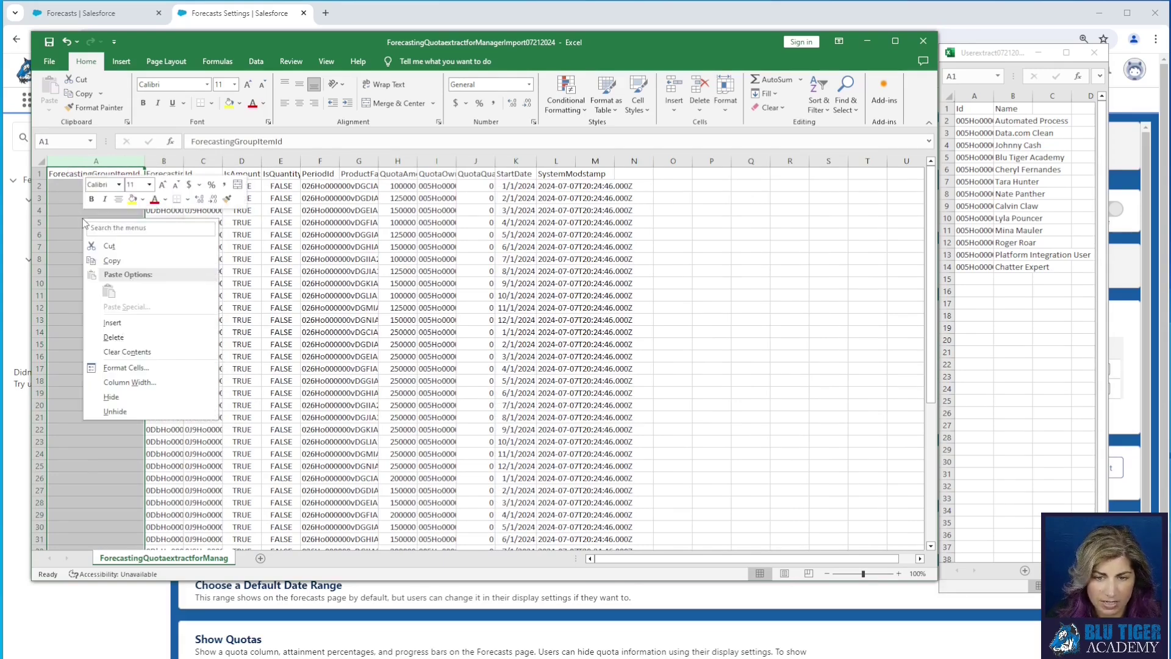
left_click(113, 337)
Delete the IsAmount through ProductFamily columns and the QuotaQuantity column
left_click(223, 295)
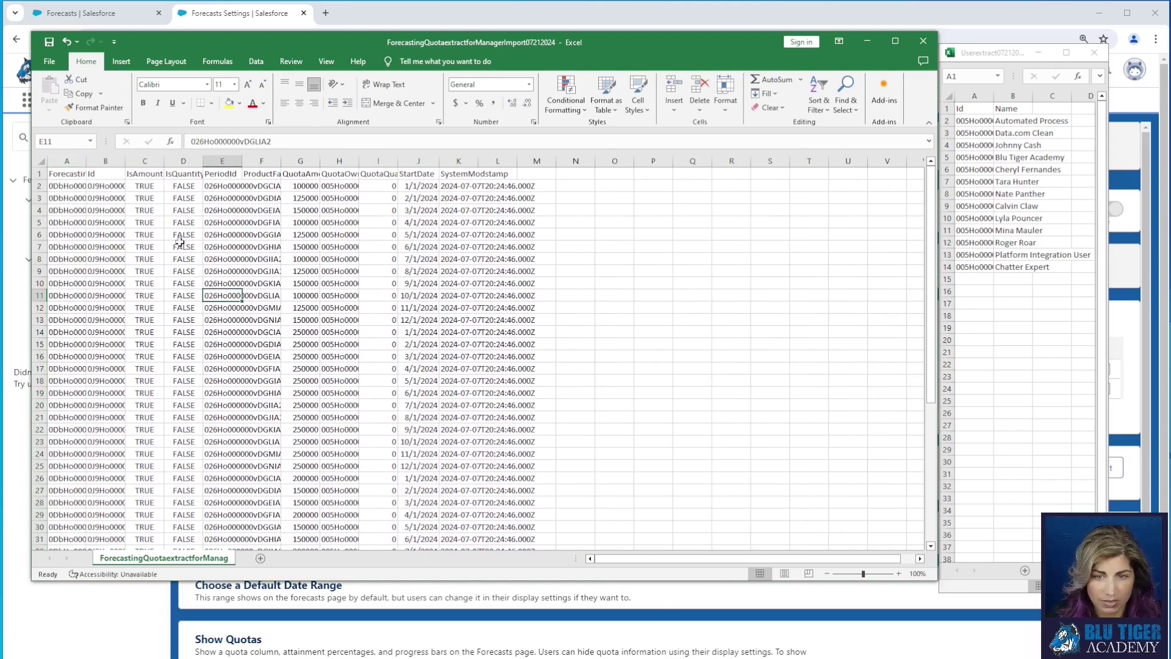
left_click_drag(156, 172, 262, 174)
right_click(258, 222)
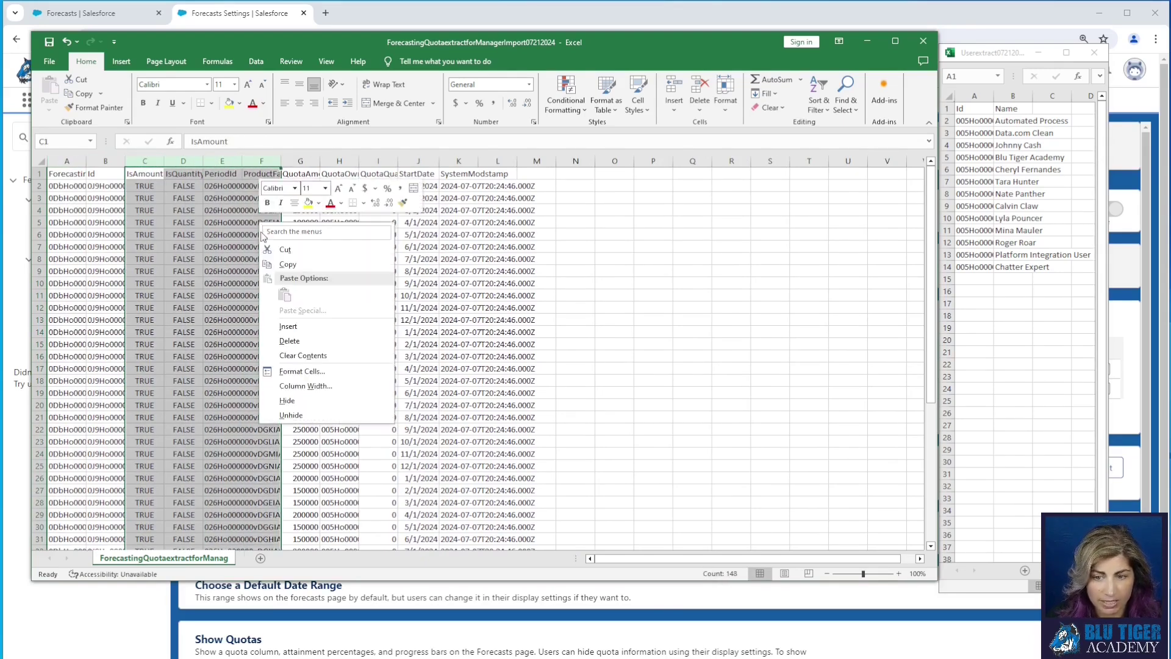
left_click(288, 347)
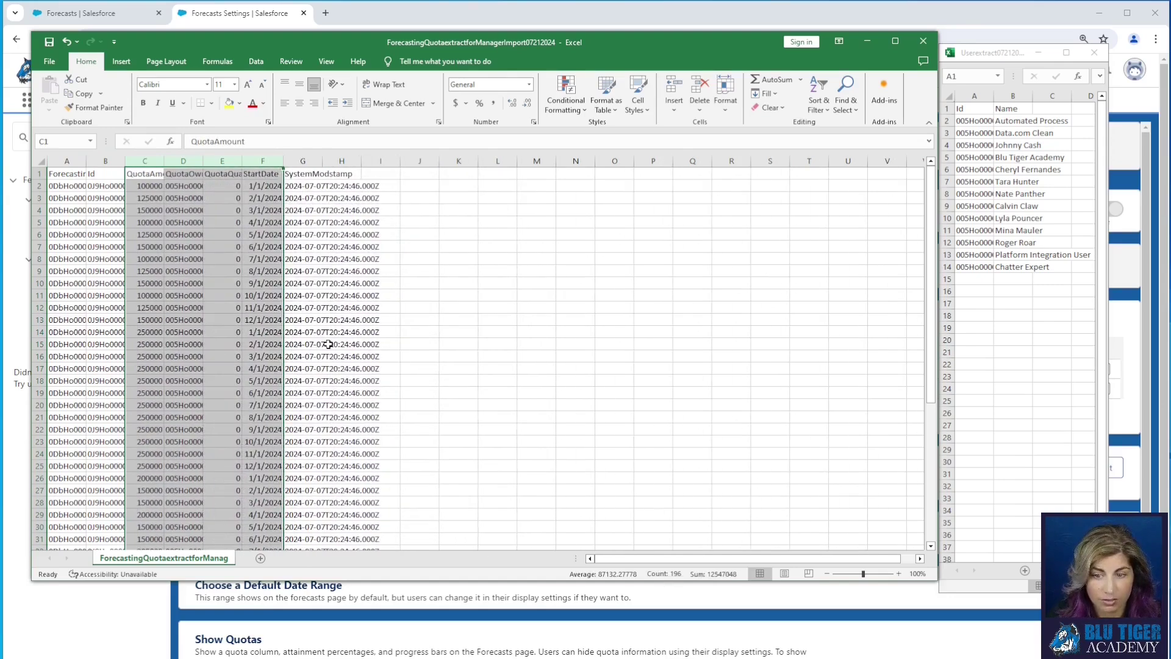
left_click(262, 308)
left_click(232, 161)
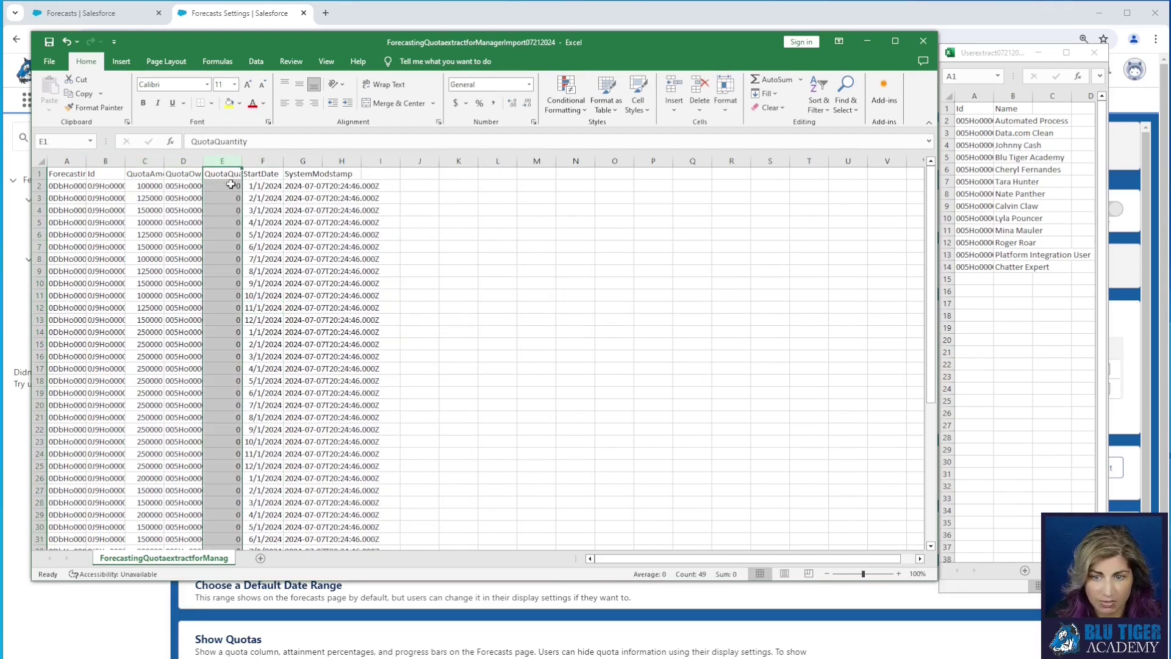
right_click(223, 251)
left_click(254, 370)
Delete the SystemModstamp column and auto-fit every column on the sheet
left_click(264, 161)
right_click(268, 161)
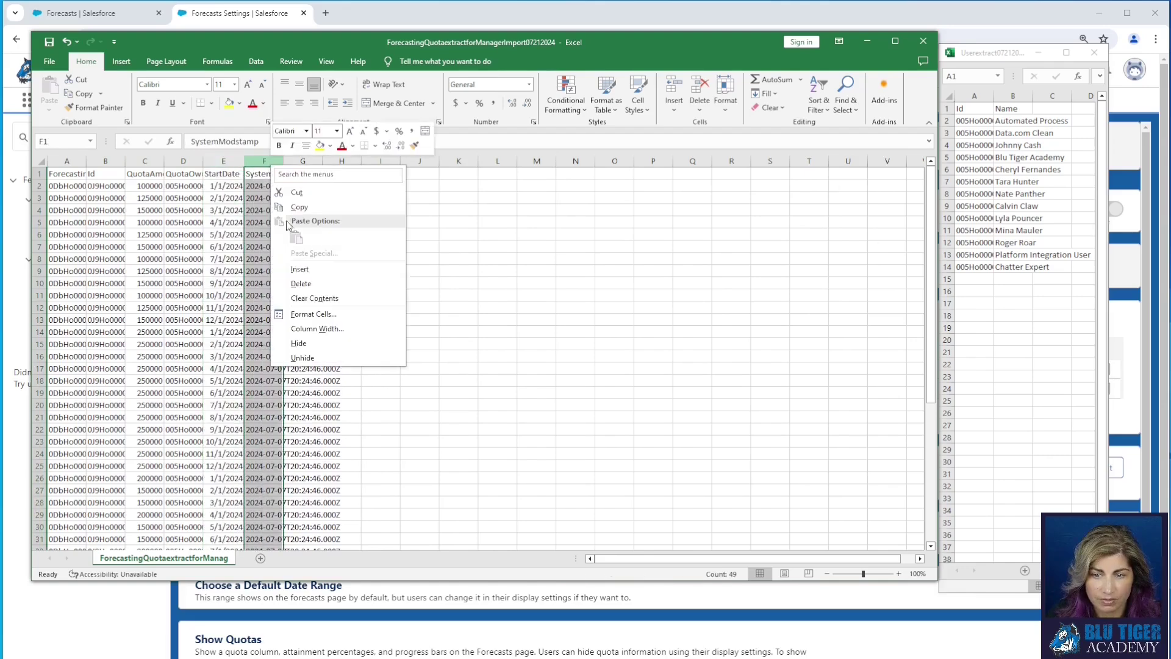
left_click(287, 281)
left_click(265, 252)
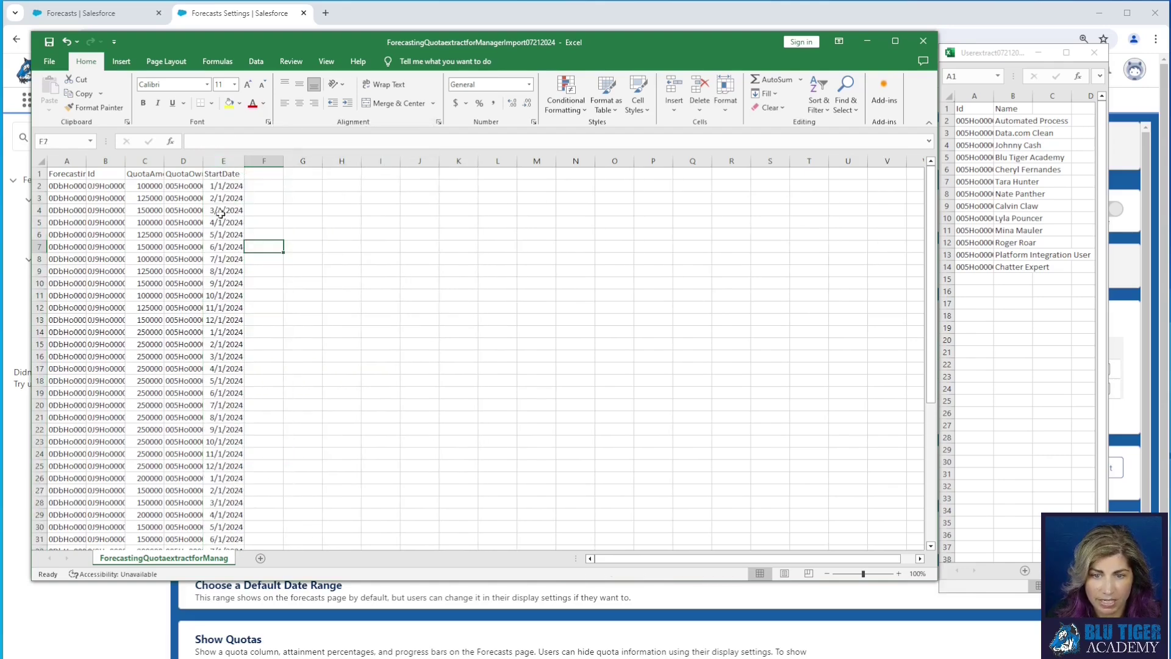
left_click(40, 162)
double_click(121, 163)
Add an OwnerName header in F1 with =VLOOKUP(D2,user extract!$A:$B,2,0) in F2
left_click(392, 210)
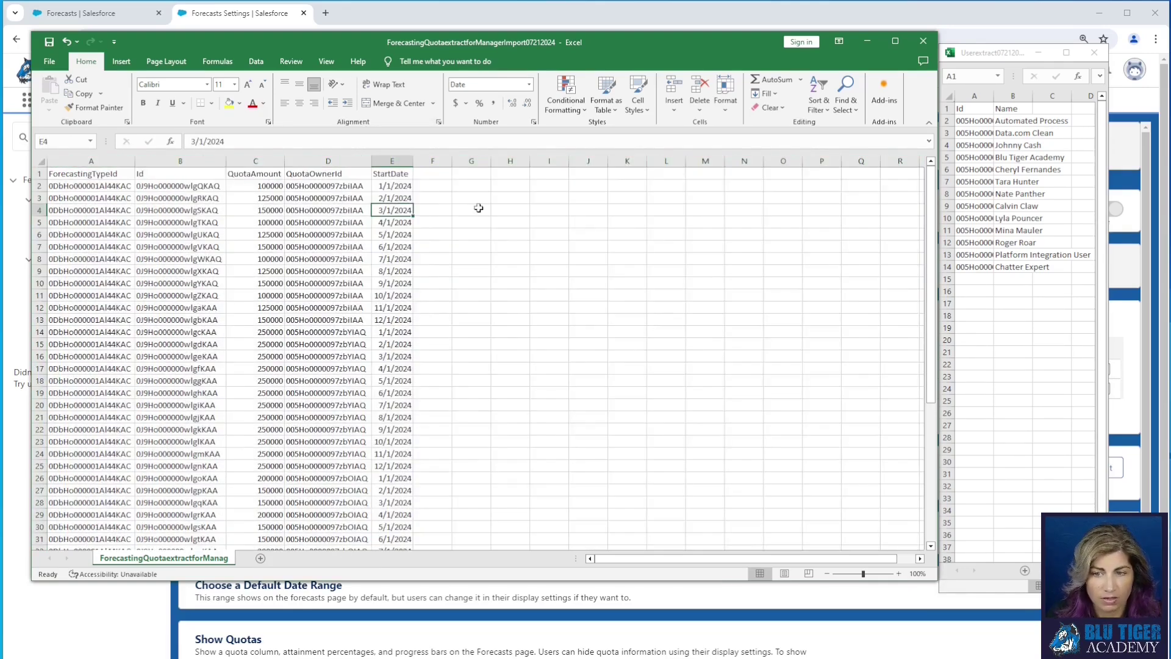
left_click(432, 175)
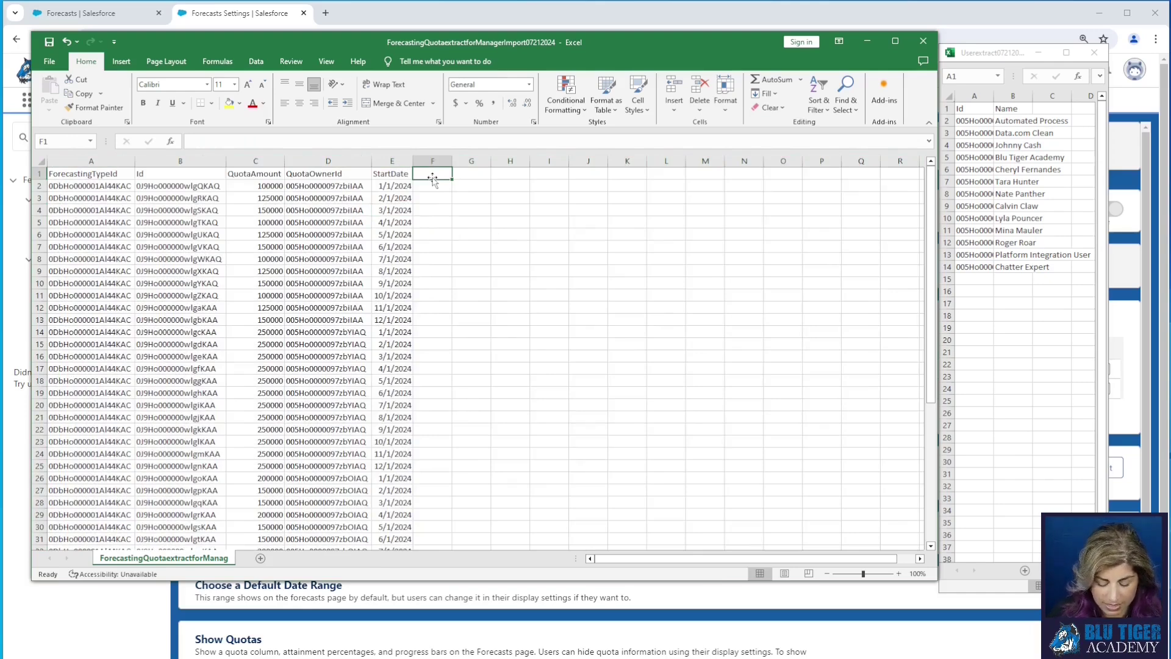
type("OwnerName")
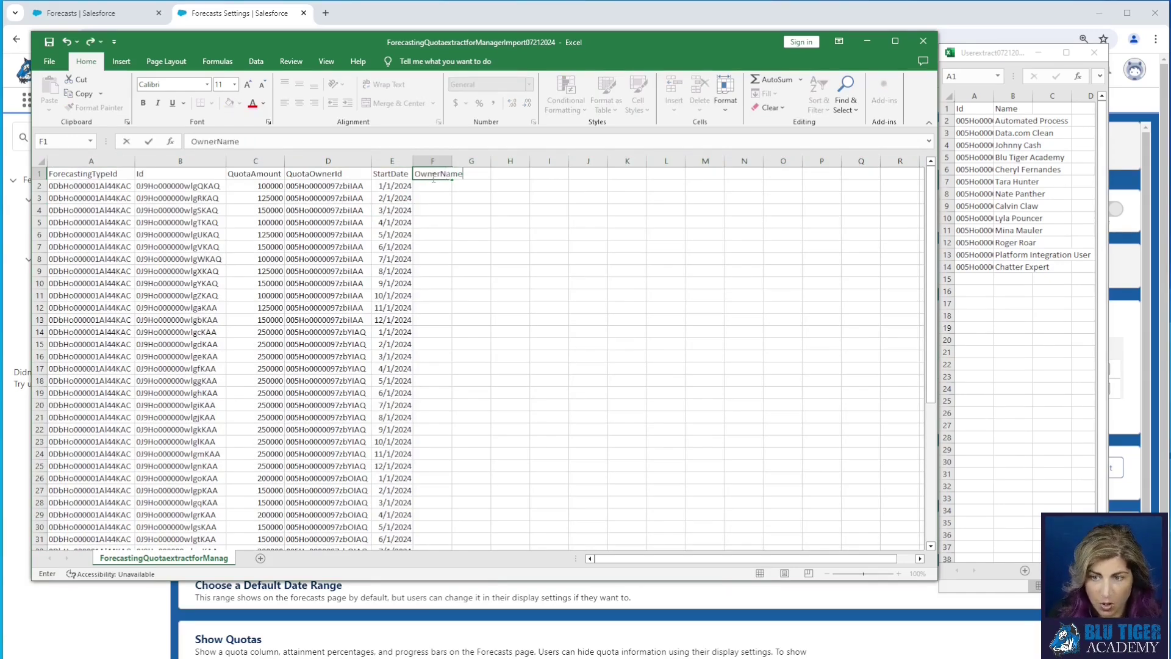
key("Return")
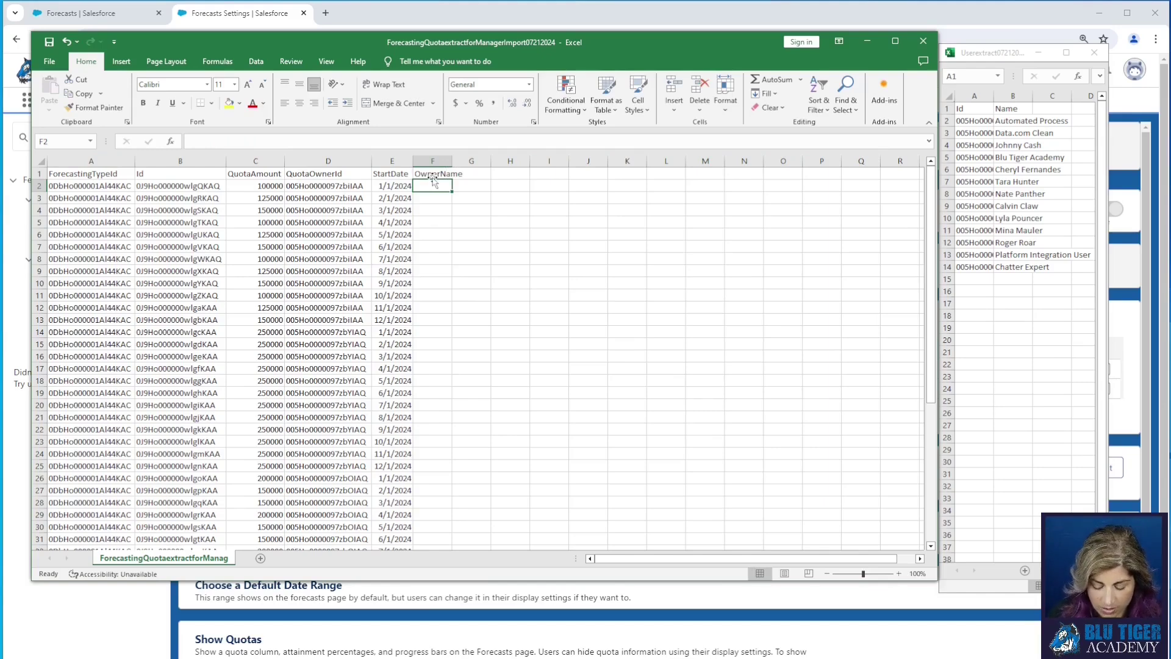
type("=vlookup(")
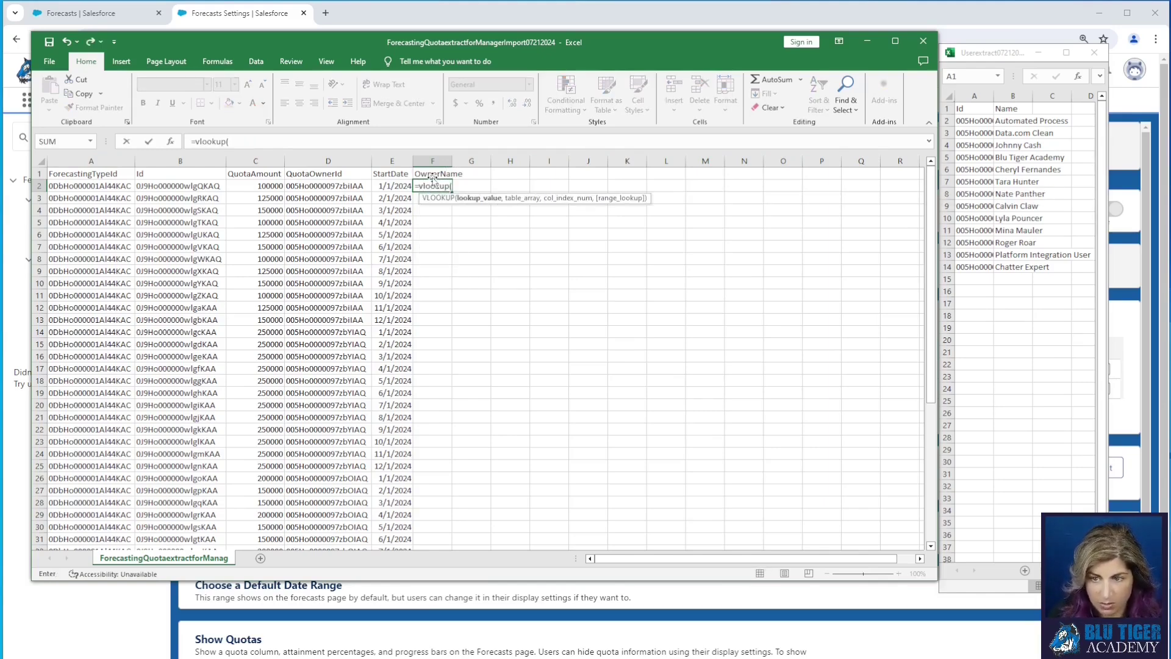
left_click(341, 186)
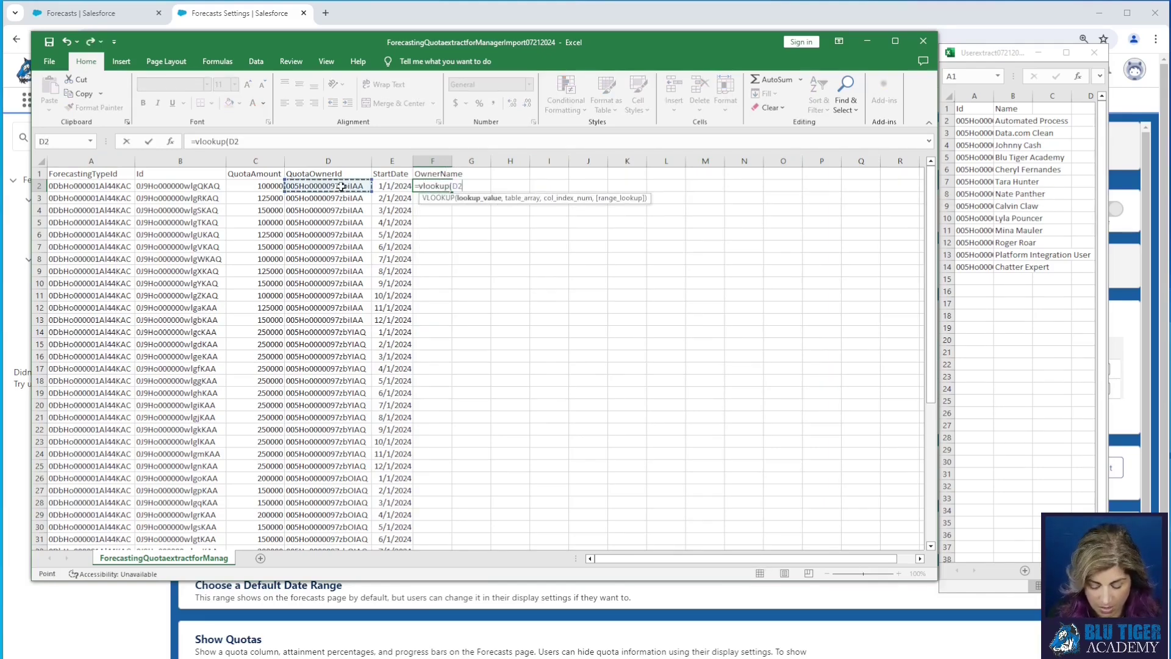
type(",")
left_click_drag(974, 96, 1013, 97)
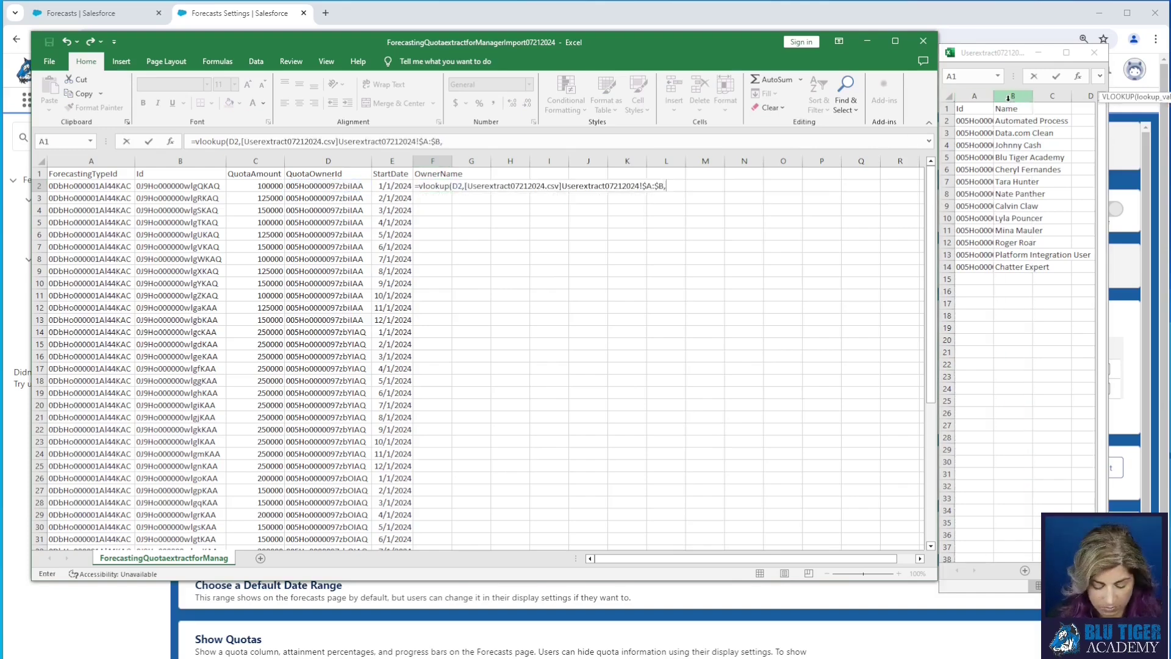
type(",2,0)")
key("Return")
Fill the owner-name lookup down the column and paste it back as values
left_click(441, 188)
double_click(452, 191)
right_click(445, 248)
left_click(472, 290)
right_click(445, 263)
left_click(488, 333)
Add a Manager Name header in G1 and sort the table by OwnerName A to Z
left_click(477, 172)
type("Manag")
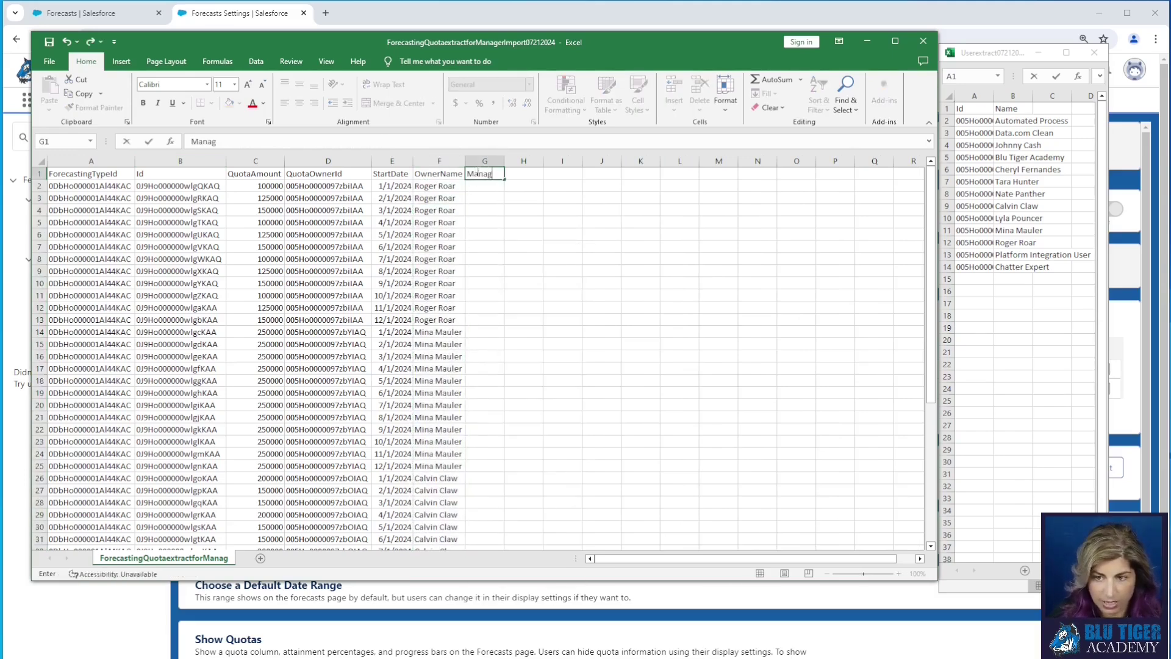
type("er Name")
key("Return")
double_click(504, 161)
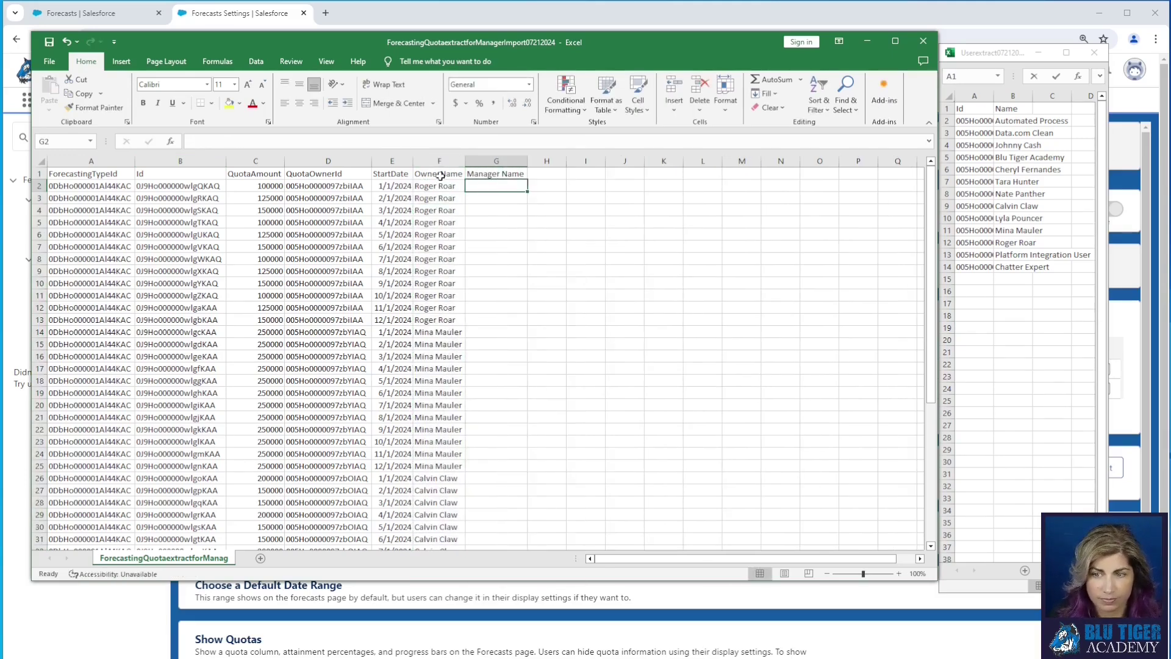
left_click(442, 174)
key("alt+a")
key("s")
key("a")
Enter the first manager's name in G2 and fill it down to row 25
left_click(492, 182)
key("Return")
key("Up")
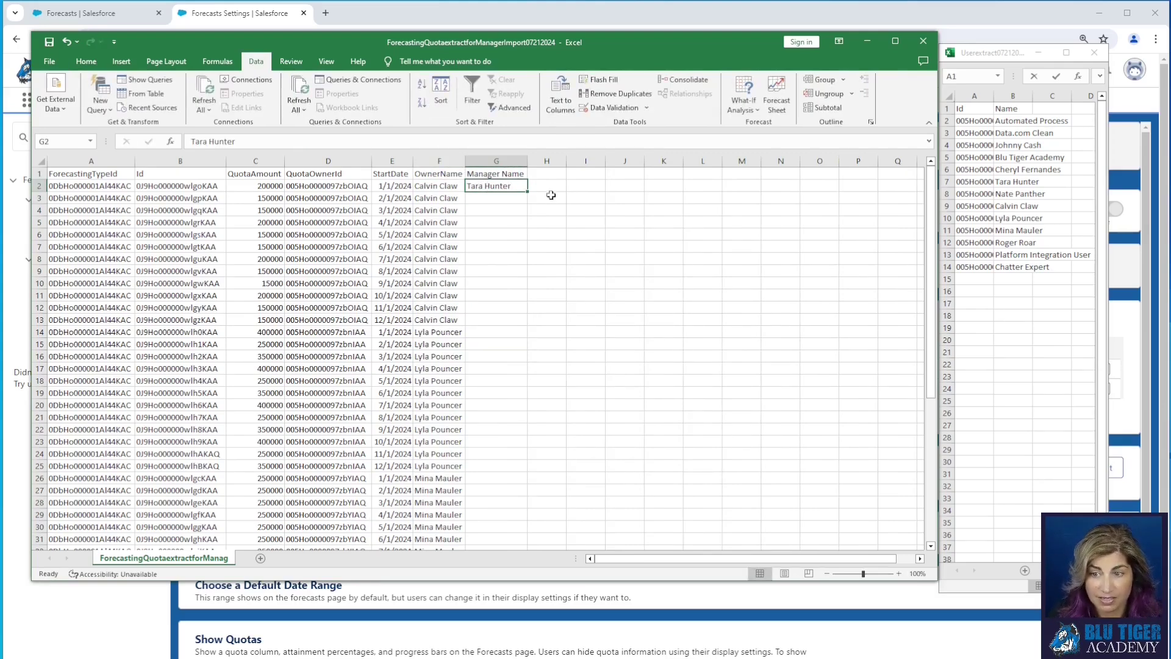
left_click_drag(527, 193, 528, 545)
Enter the second manager's name in G26 and save the workbook
left_click(494, 479)
key("Return")
key("Up")
left_click(496, 368)
left_click(48, 42)
key("Up")
key("Up")
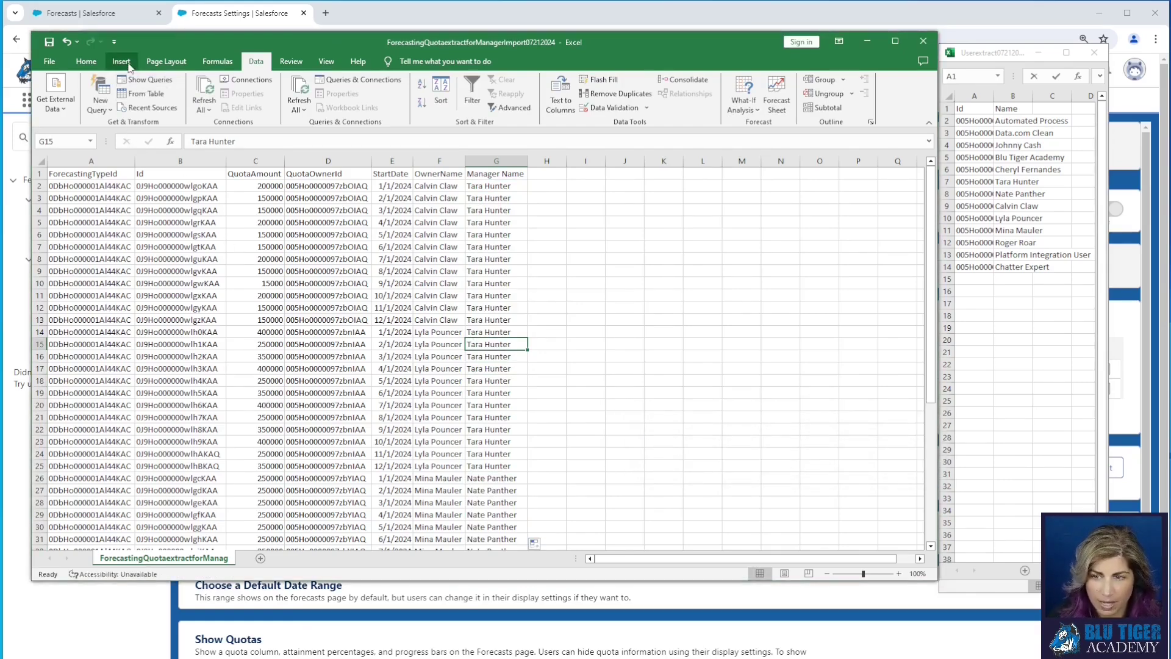
Insert a PivotTable from the quota data range
left_click(122, 61)
left_click(54, 100)
left_click(70, 122)
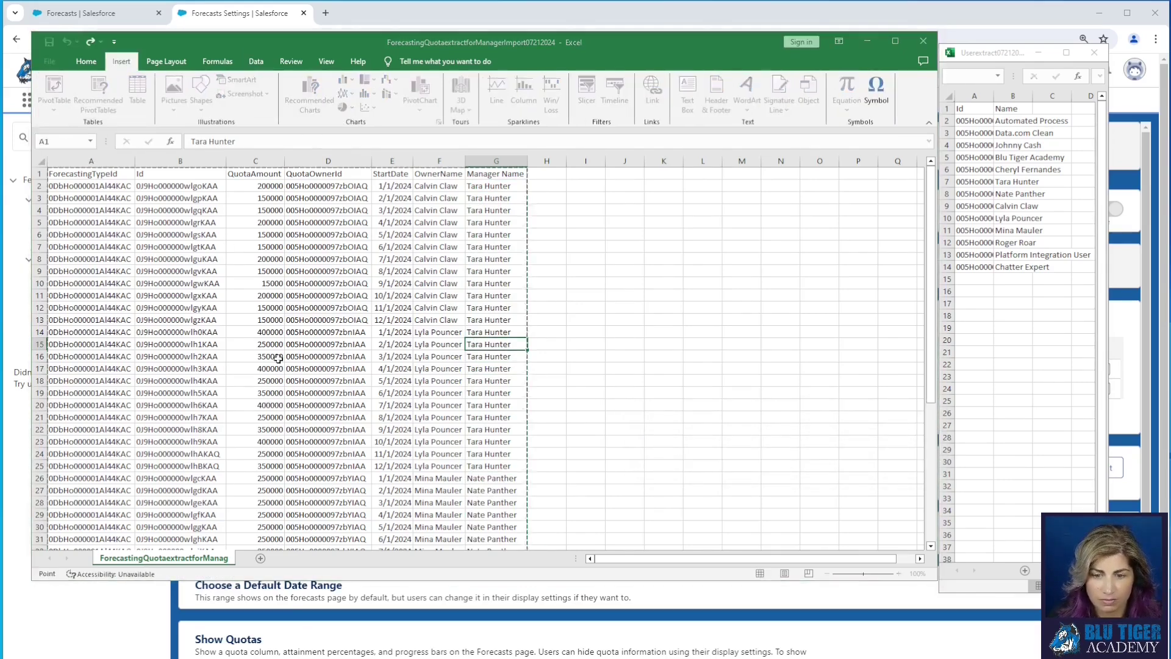
On a new sheet, pivot QuotaAmount by Manager Name across StartDate months and check the first manager's total
left_click(391, 258)
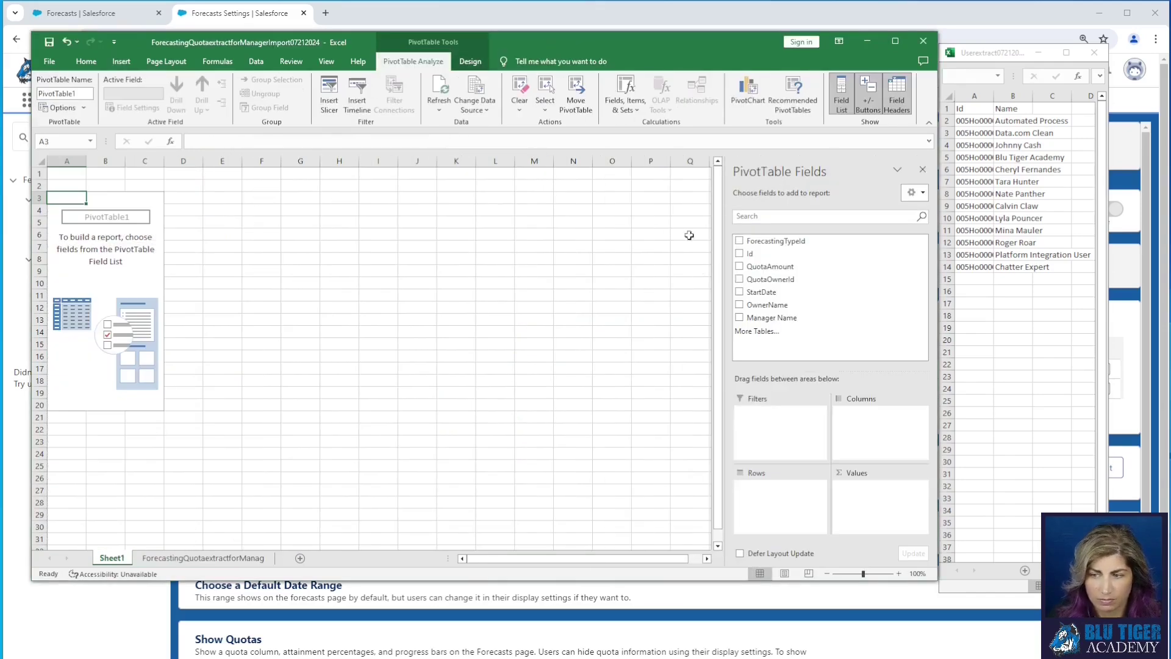
left_click(741, 318)
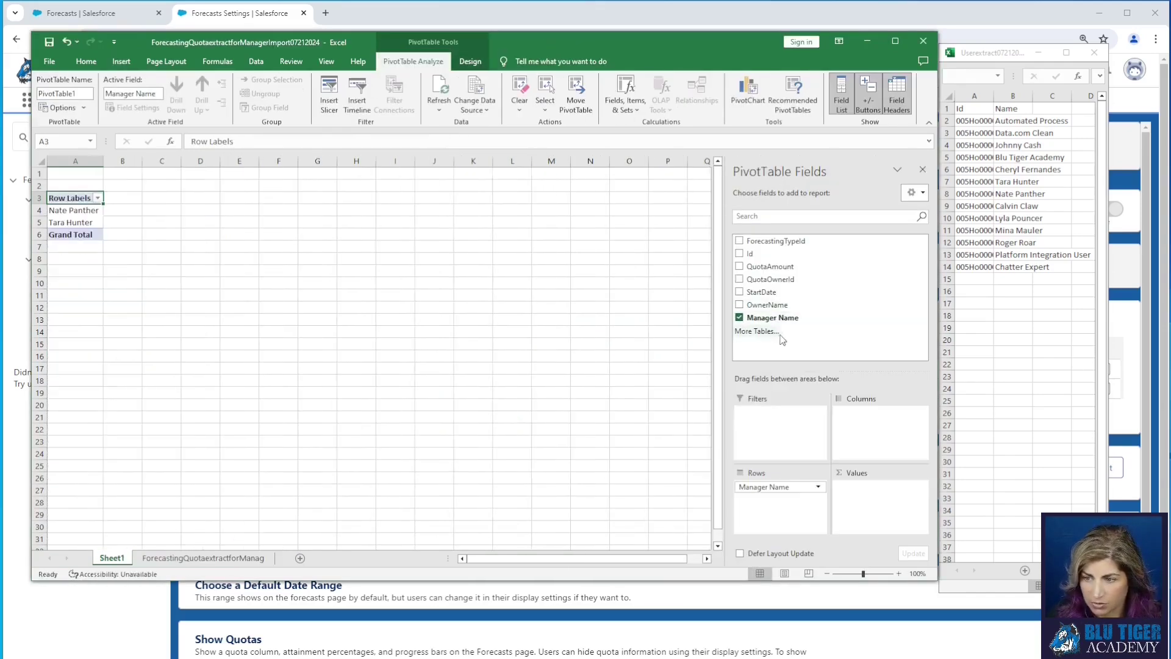
left_click(740, 267)
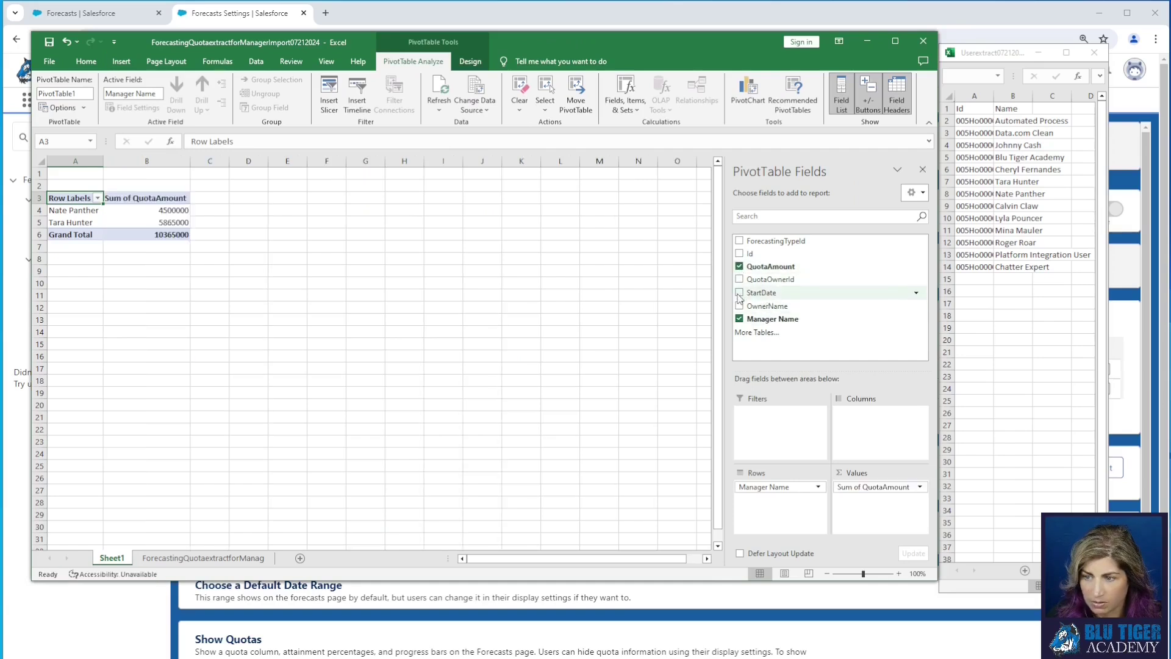
left_click_drag(752, 296, 871, 439)
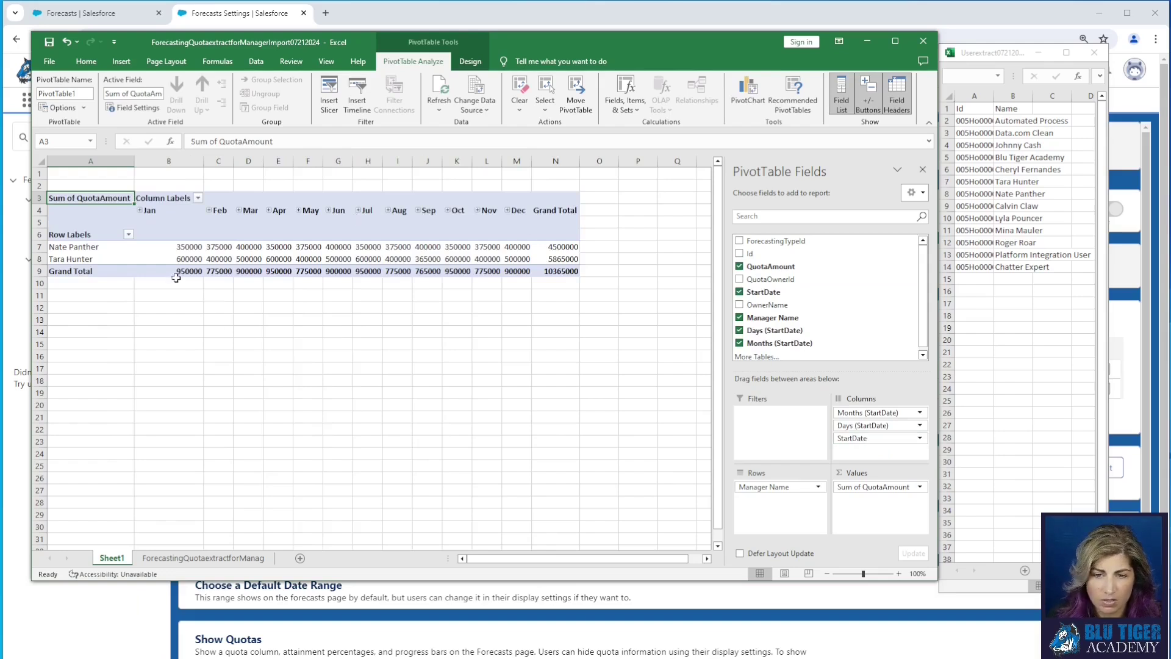
left_click_drag(164, 250, 511, 243)
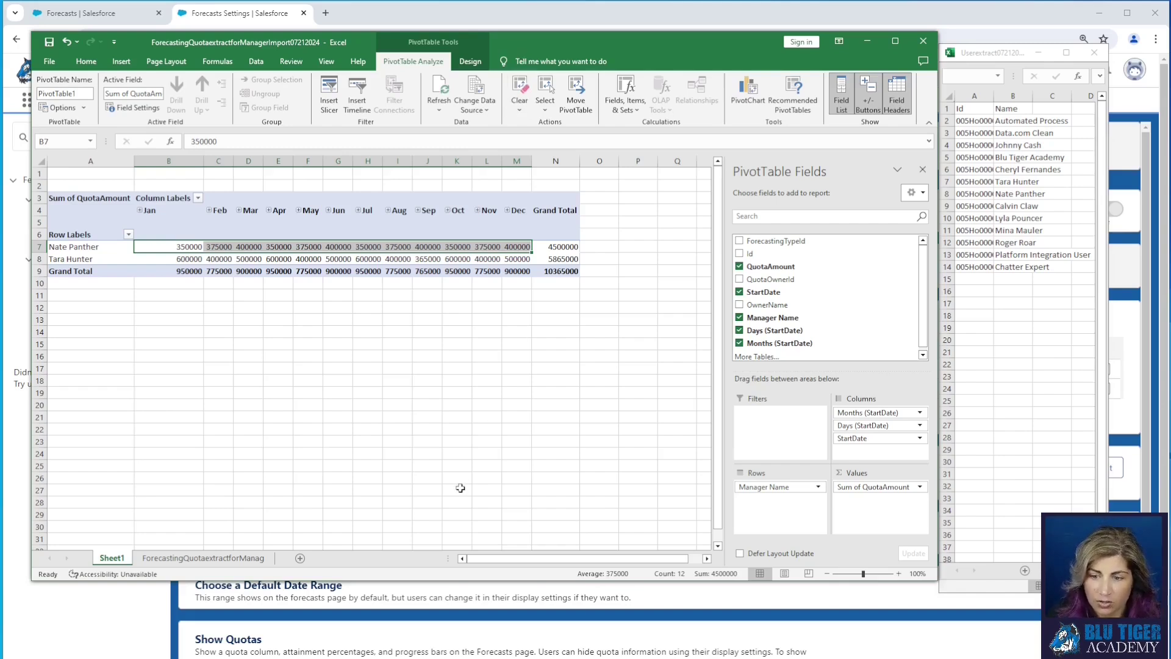
key("ctrl+n")
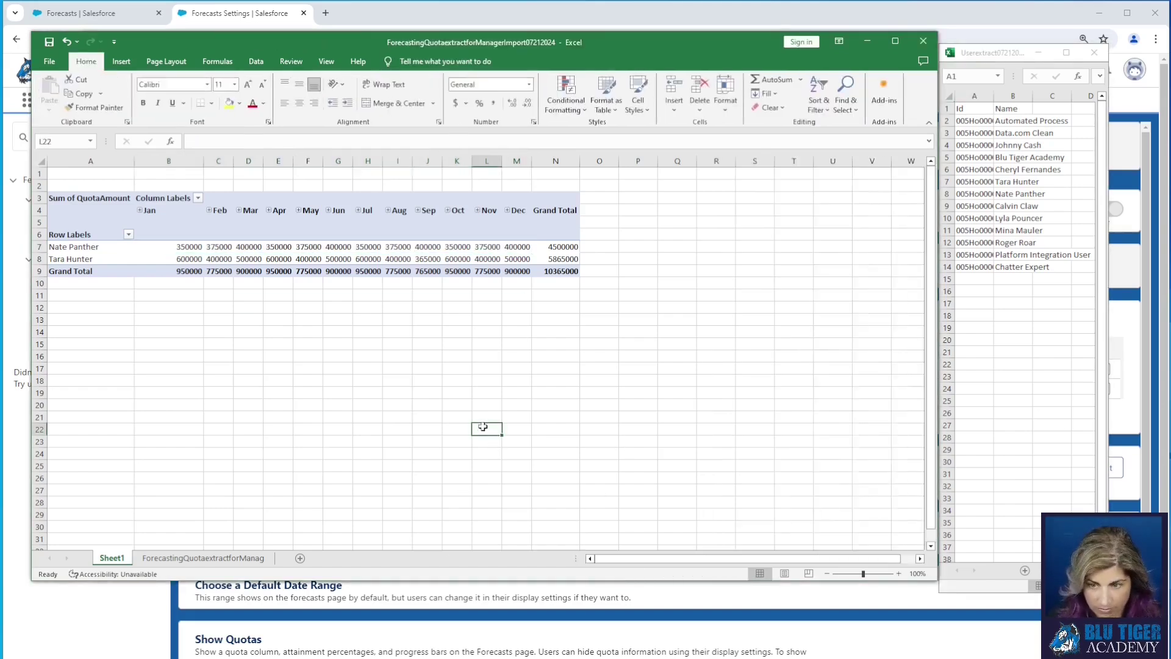
Copy the quota extract's header and first data row into a new blank workbook
left_click(409, 43)
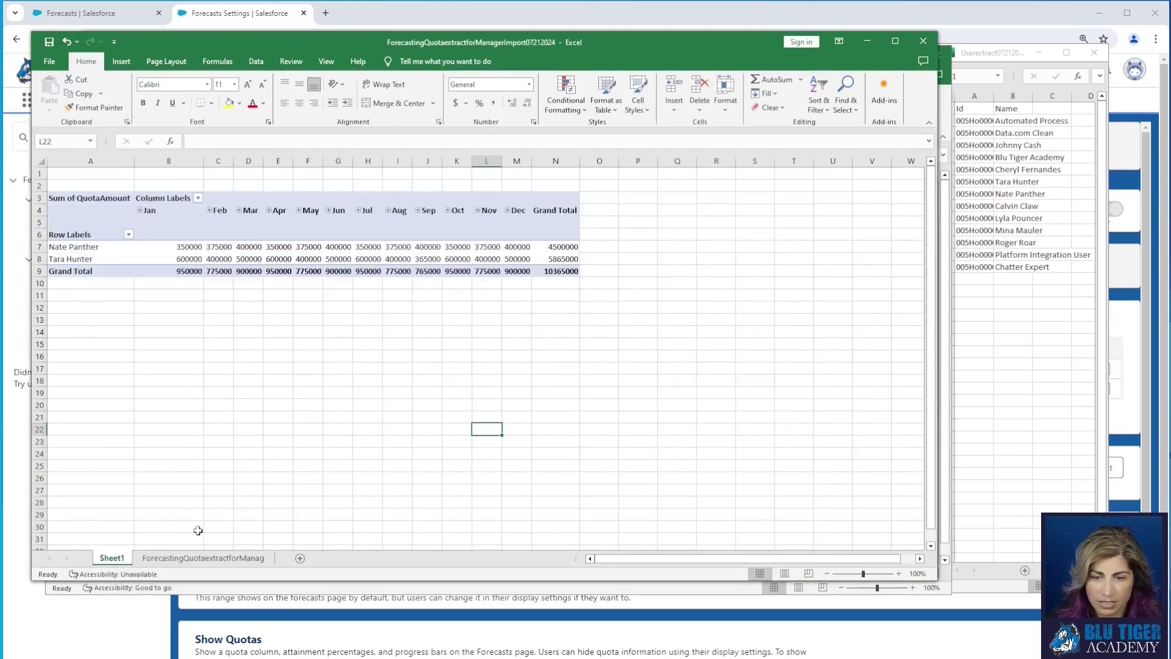
left_click(203, 557)
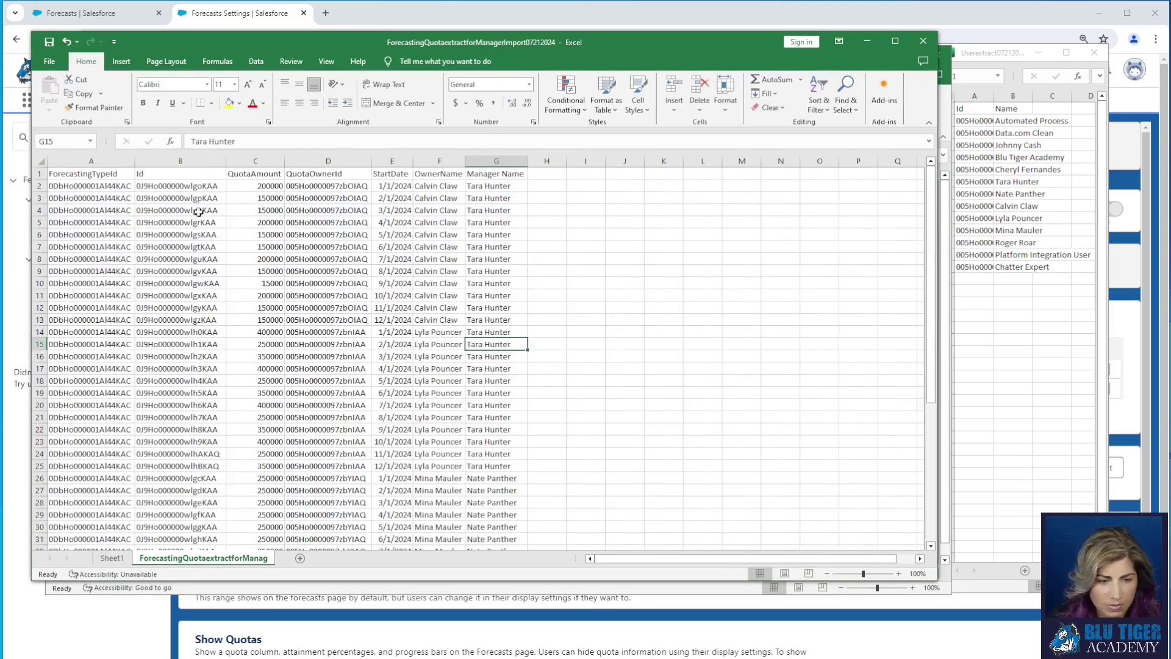
left_click_drag(101, 173, 487, 183)
key("ctrl+c")
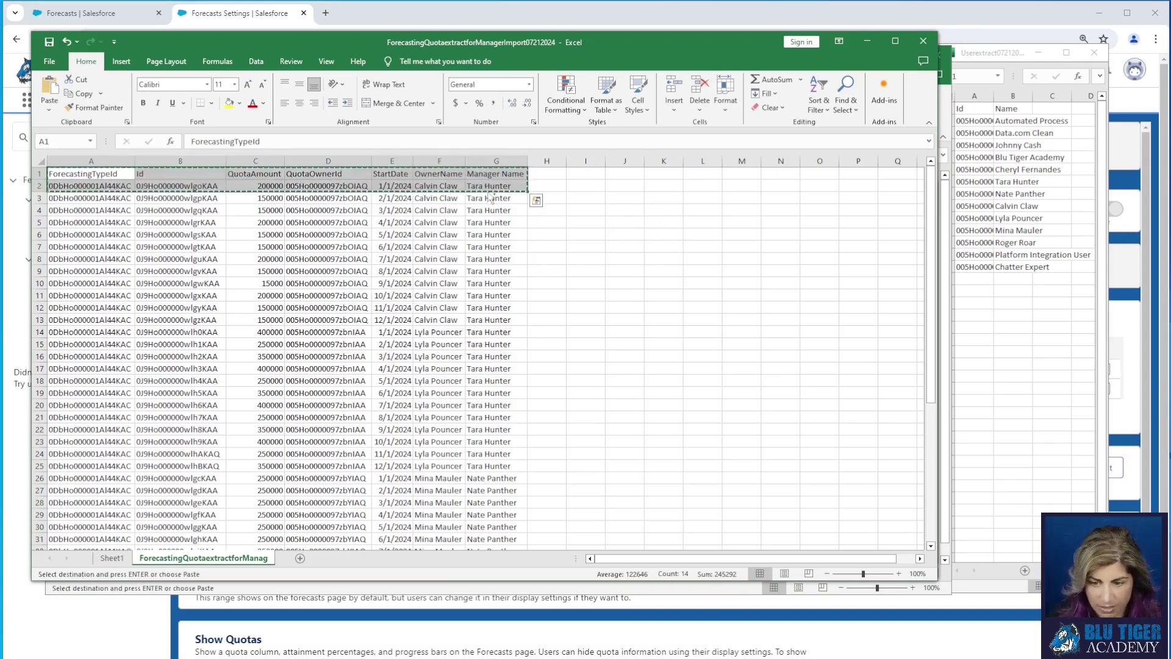
key("ctrl+n")
key("ctrl+v")
Delete the Id column and auto-fit all columns in the new workbook
left_click(119, 175)
right_click(120, 224)
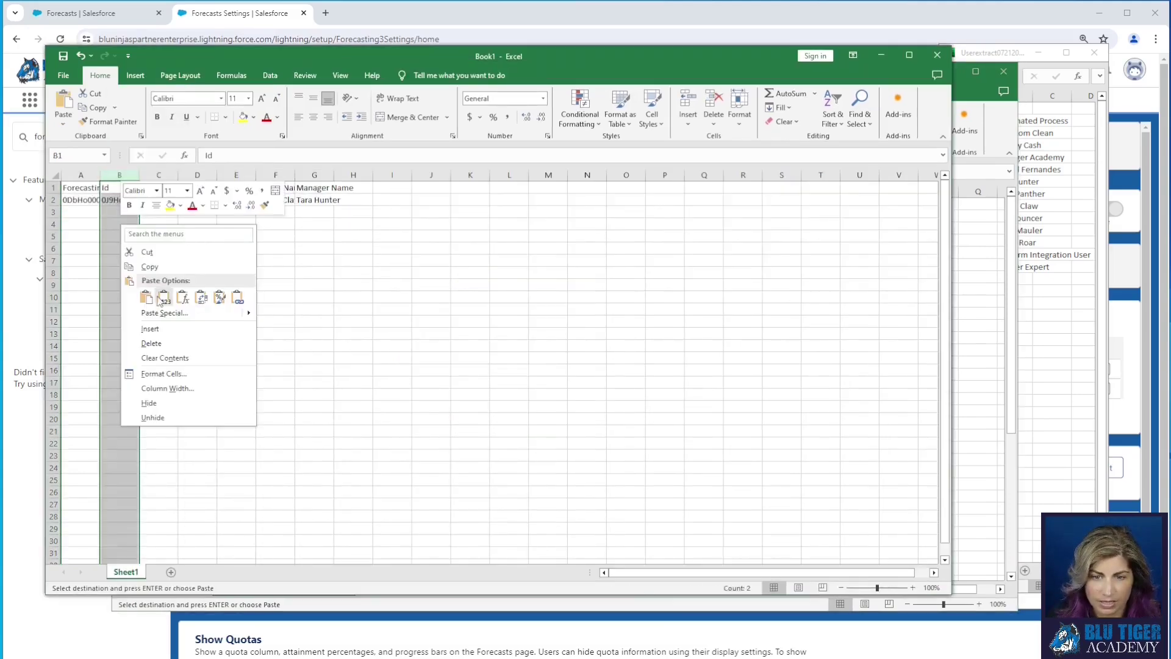
left_click(153, 343)
left_click(55, 175)
double_click(103, 178)
left_click(116, 187)
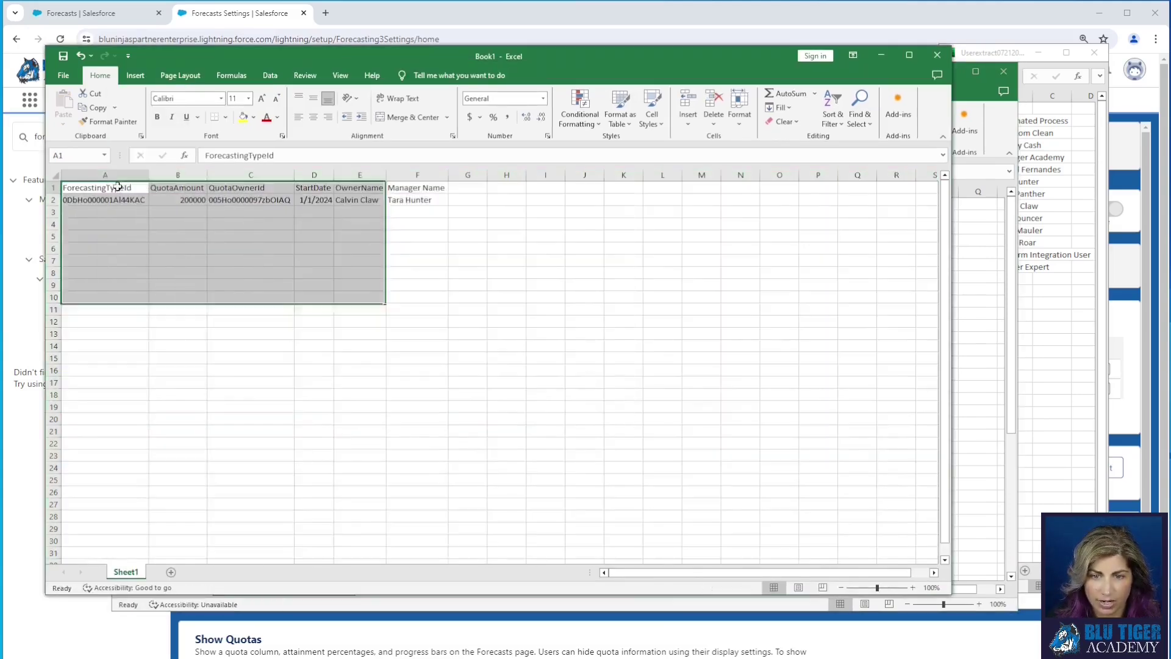
Clear the sample B2 and C2 values and delete the OwnerName column
left_click(189, 200)
key("Delete")
left_click(244, 200)
key("Delete")
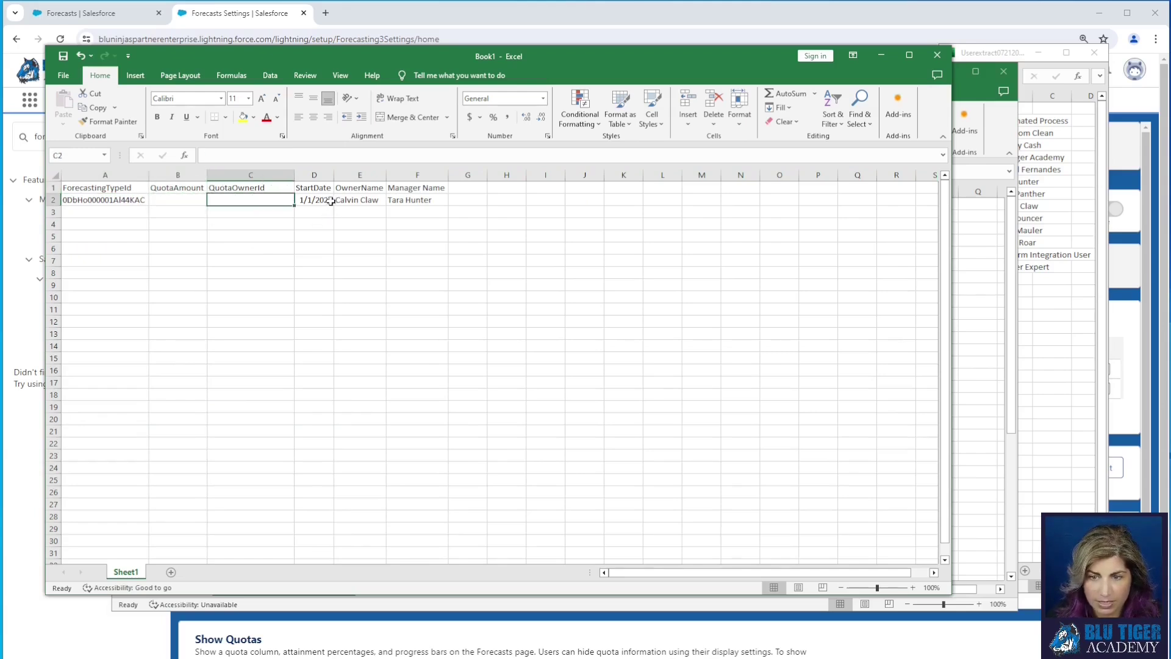
left_click(342, 200)
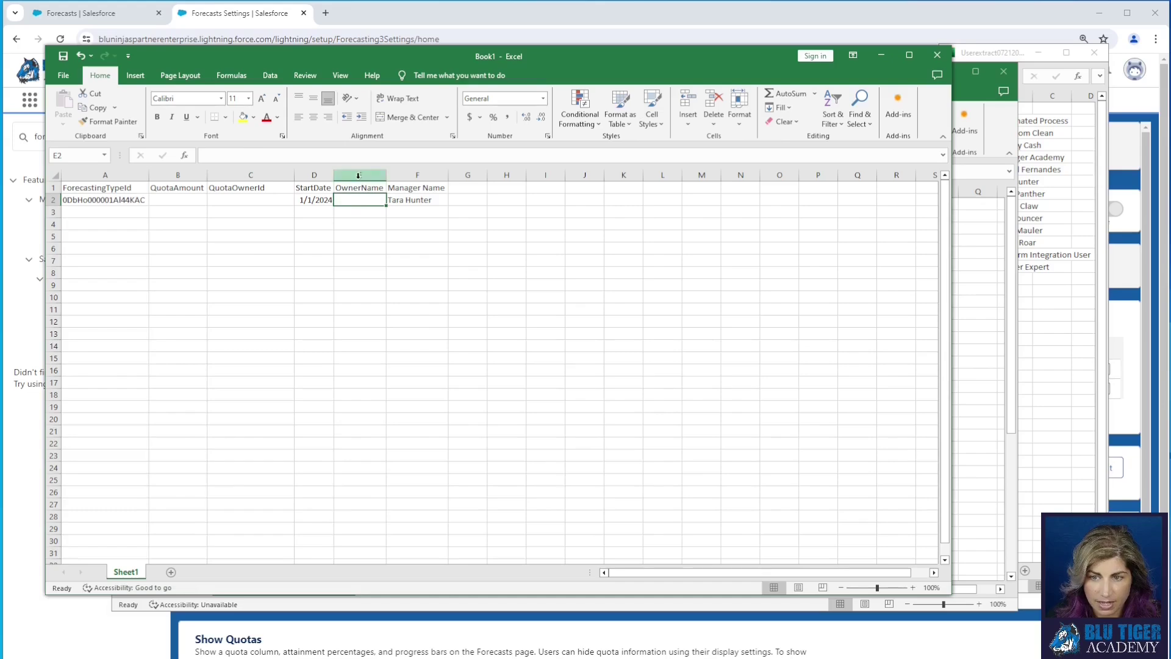
left_click(359, 175)
right_click(361, 235)
left_click(393, 356)
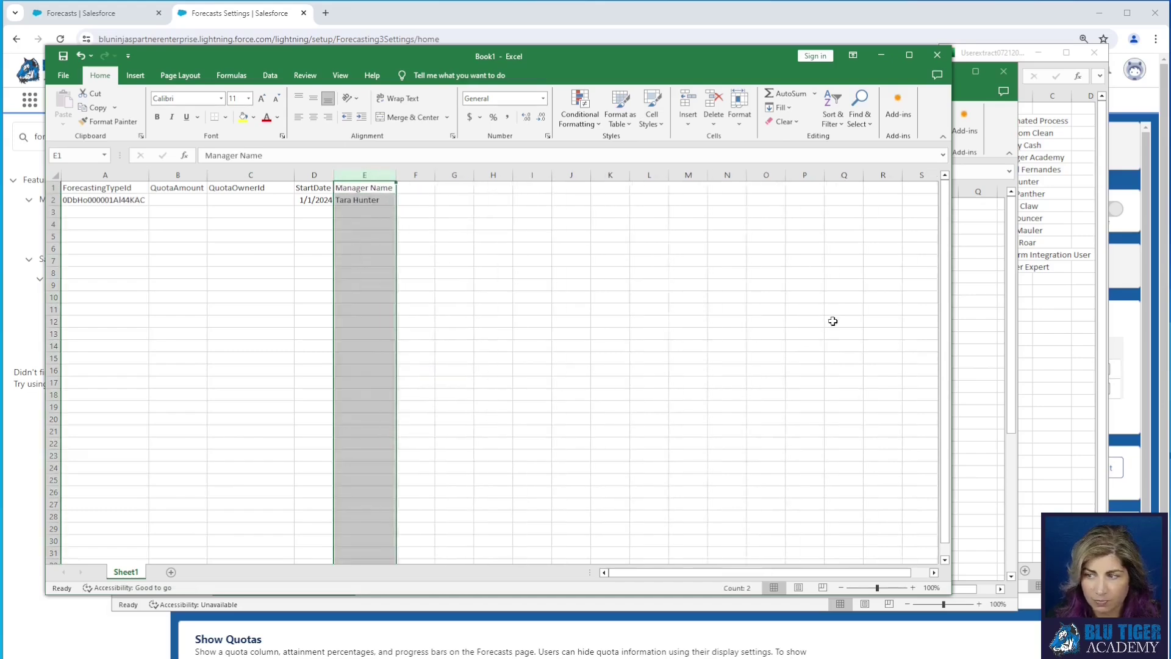
left_click(964, 299)
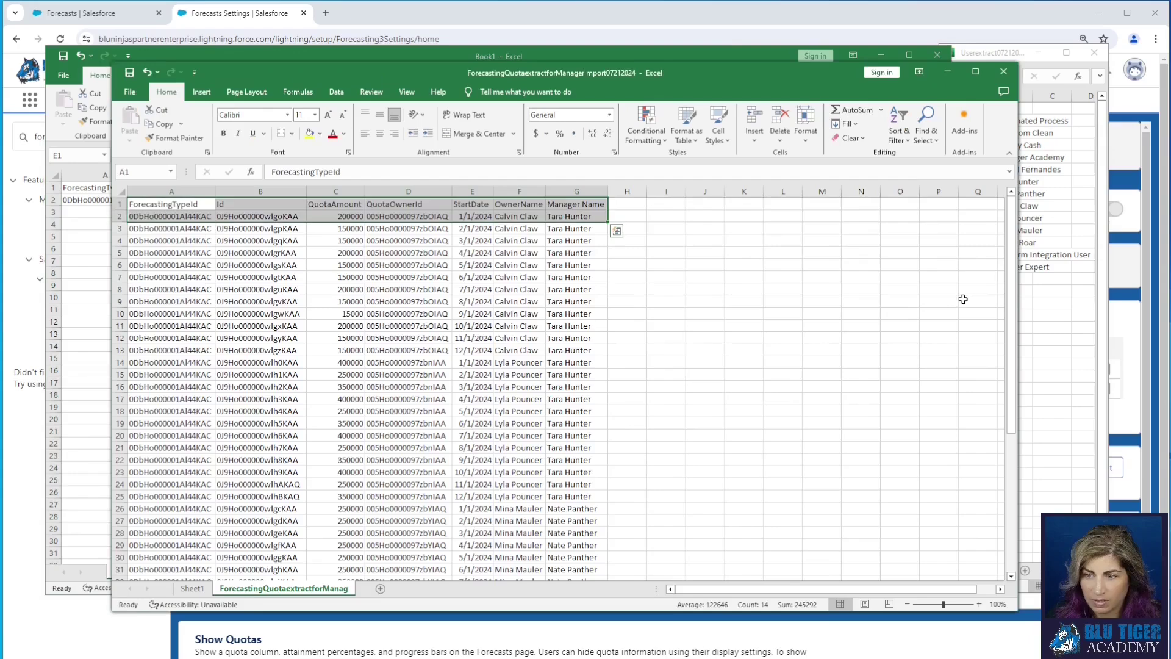
Paste the first manager's twelve monthly totals, transposed, into column B of Book1
left_click(192, 589)
left_click_drag(261, 276, 604, 275)
key("ctrl+c")
left_click(104, 218)
left_click(184, 201)
right_click(190, 202)
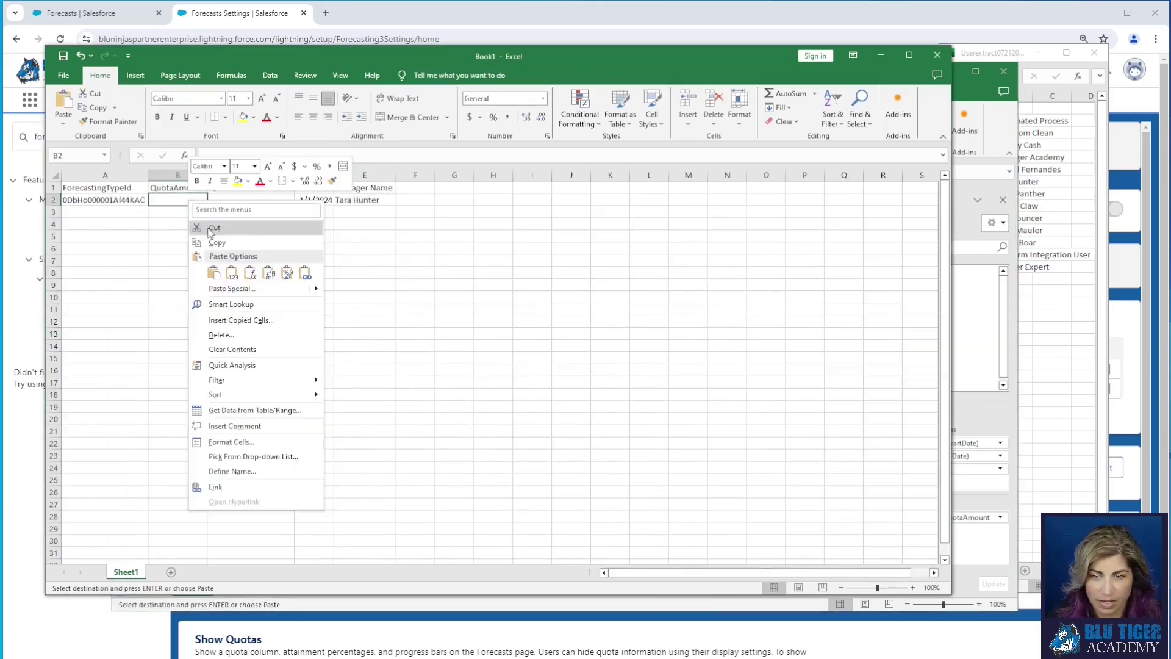
left_click(287, 273)
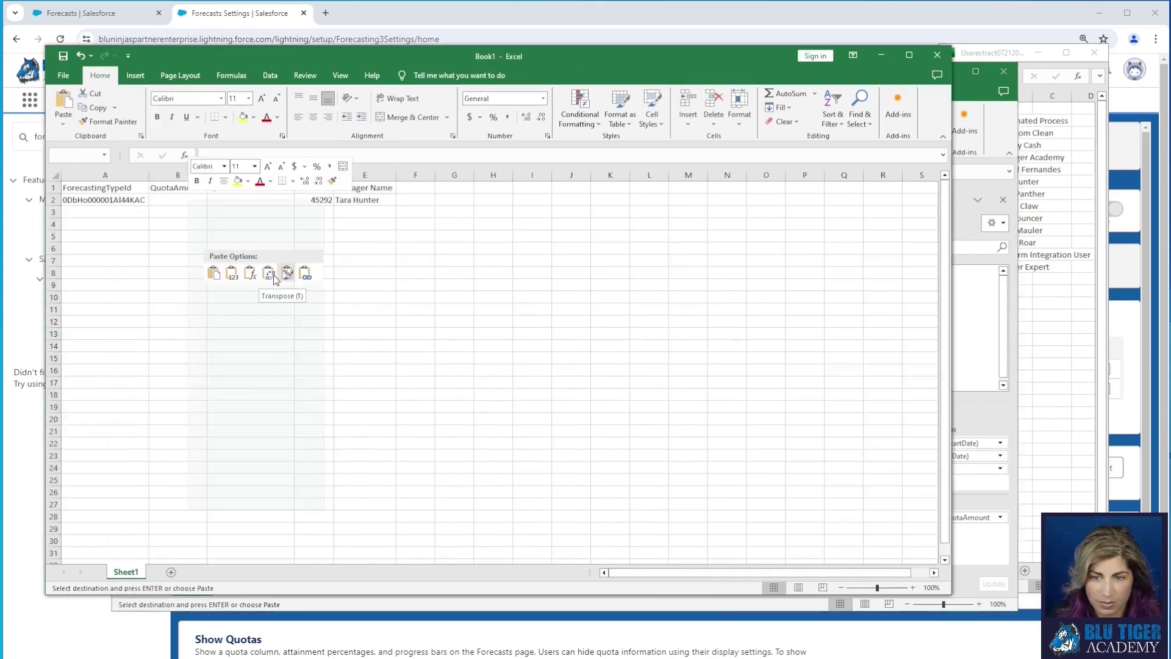
Copy the twelve monthly start dates into D2:D13 and widen column D
left_click(361, 205)
left_click(378, 212)
key("alt+Tab")
left_click(284, 589)
left_click_drag(477, 217, 475, 350)
key("ctrl+c")
key("alt+Tab")
left_click(318, 200)
key("ctrl+v")
double_click(335, 173)
Fill the first manager's name and the forecast type Id down to row 13
left_click(366, 212)
left_click(373, 200)
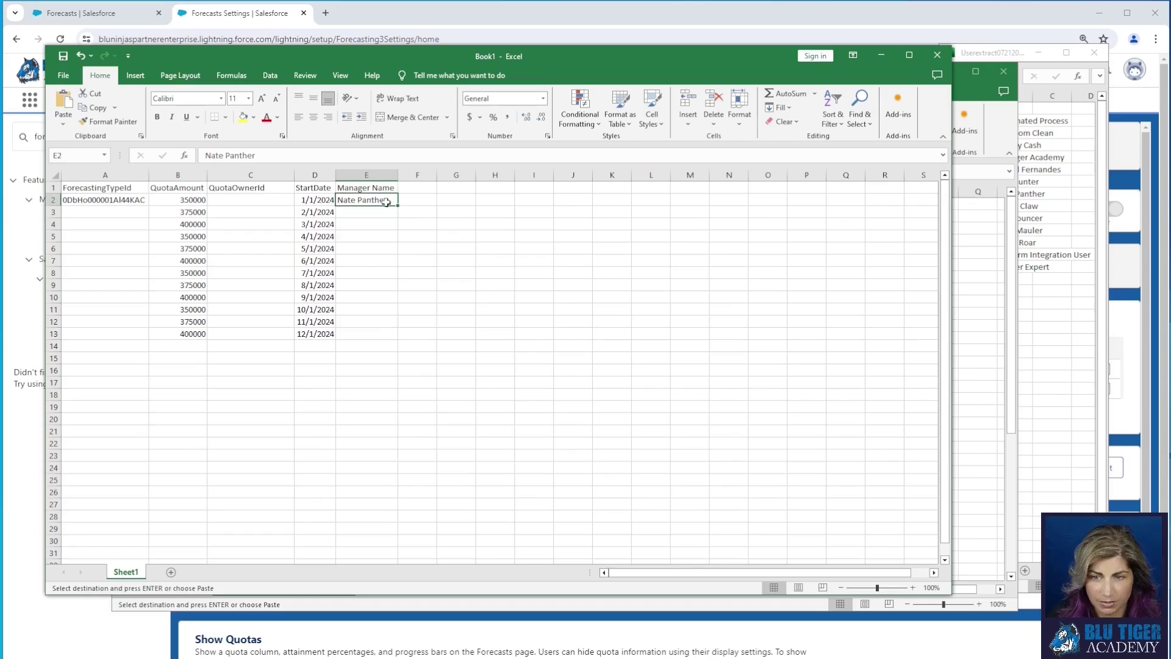
left_click_drag(400, 206, 400, 339)
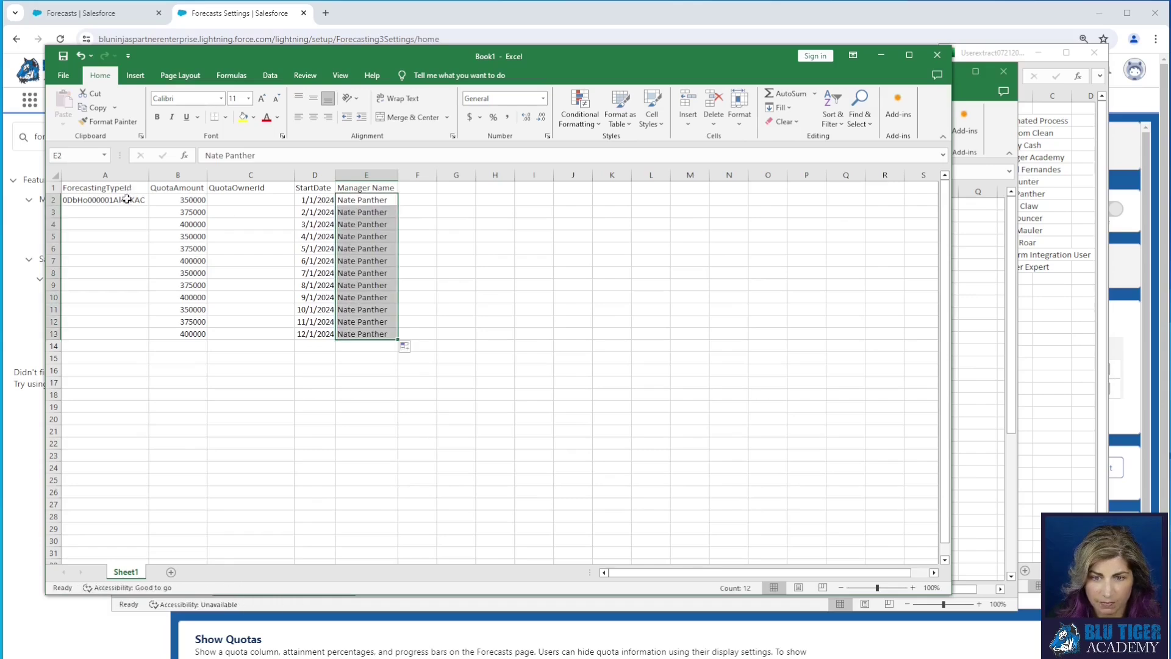
left_click(128, 200)
double_click(147, 207)
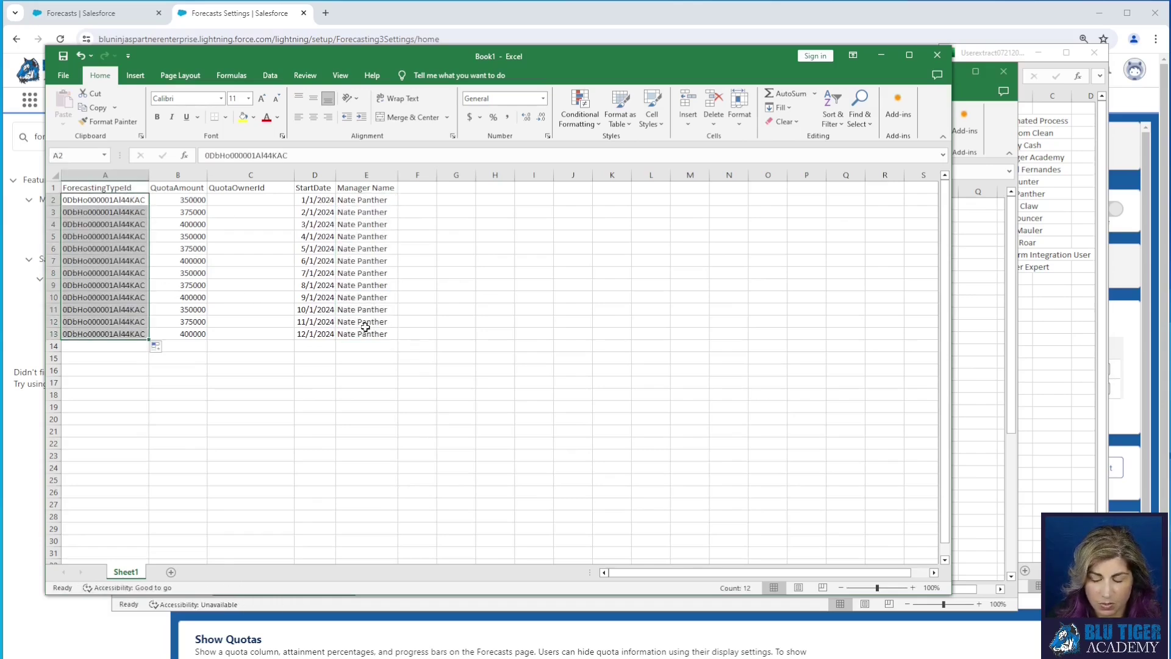
Paste the second manager's twelve monthly totals, transposed, into B14:B25
left_click(983, 303)
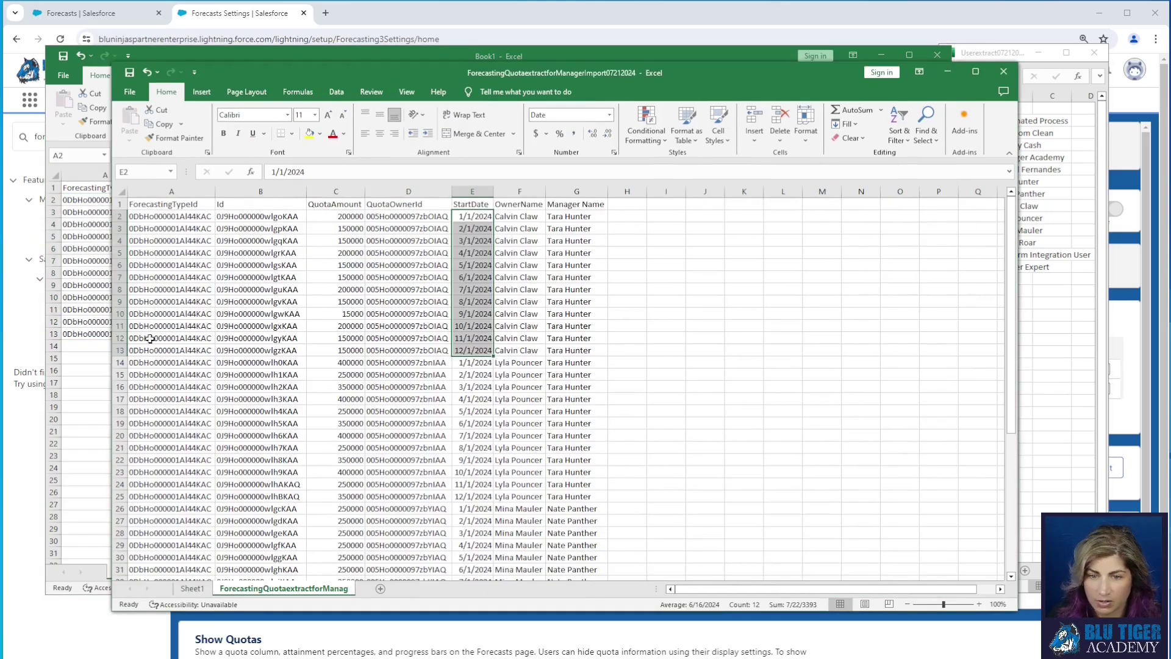
left_click(192, 589)
left_click_drag(220, 288, 607, 288)
key("ctrl+c")
left_click(85, 346)
right_click(194, 345)
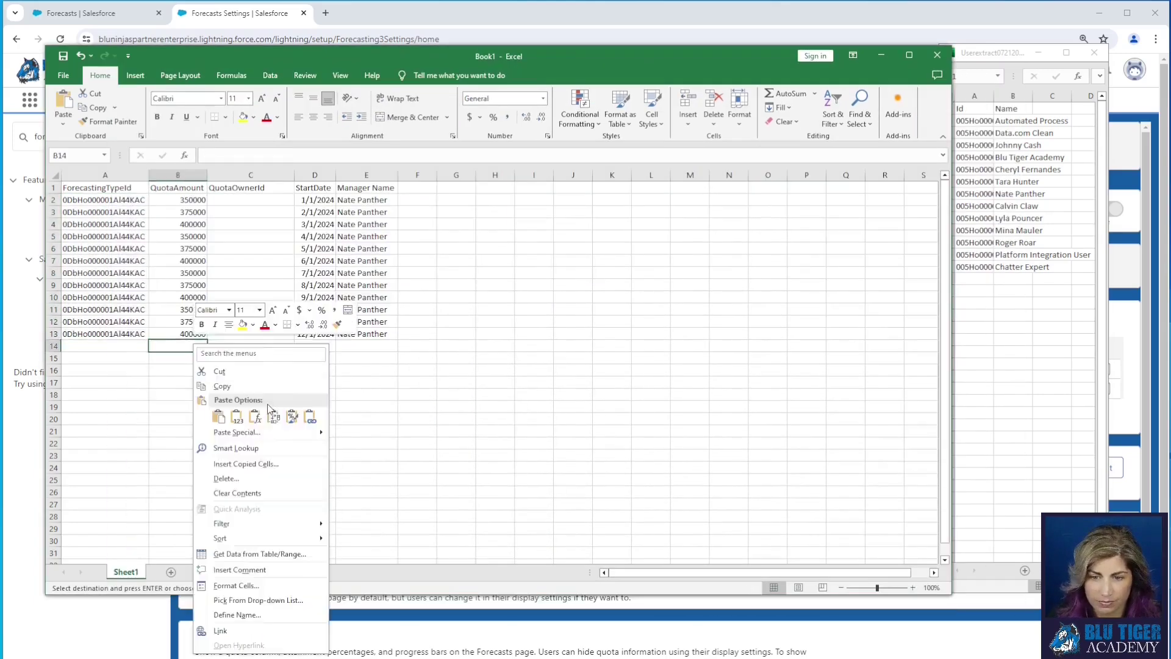
left_click(262, 396)
Enter the second manager's name in E14, copy dates to D14:D25, and fill name and type Id to row 25
left_click(349, 343)
left_click_drag(315, 199, 314, 334)
key("ctrl+c")
left_click(314, 346)
key("ctrl+v")
left_click(366, 346)
double_click(398, 351)
left_click(146, 337)
double_click(151, 339)
left_click(250, 358)
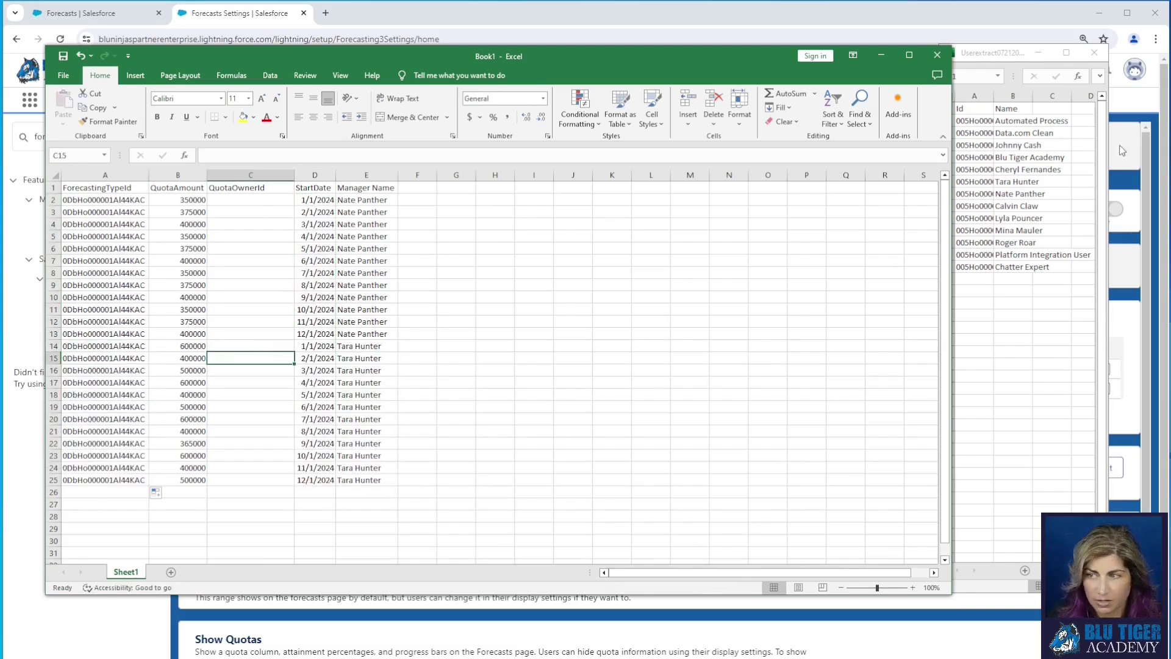
In the user extract, copy the user Id column to the right of the names
left_click(989, 125)
left_click(979, 95)
key("ctrl+c")
left_click(1052, 95)
key("ctrl+v")
Enter =VLOOKUP(E2,Userextract!$B:$C,2,FALSE) in C2 and fill it down to row 25
left_click(250, 199)
type("=vlookup(")
mouse_move(366, 200)
left_mouse_down()
mouse_move(944, 177)
mouse_move(366, 199)
left_mouse_up()
type(",")
left_click_drag(1013, 96, 1043, 96)
type(",2,")
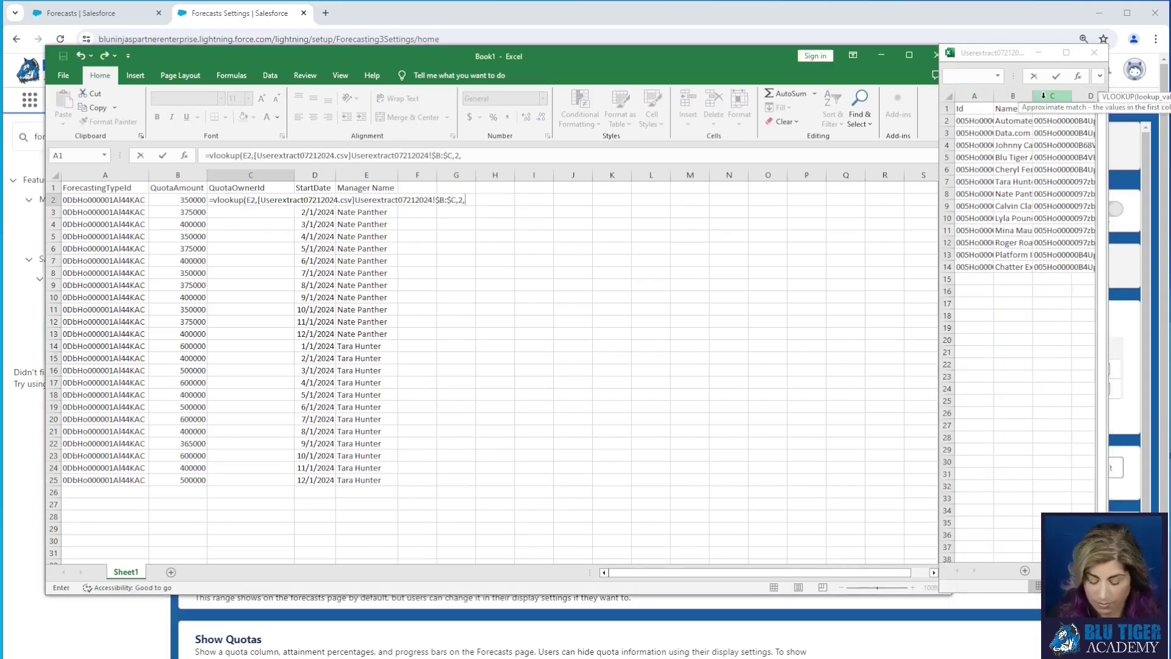
type("false")
key("Return")
left_click(251, 200)
double_click(295, 205)
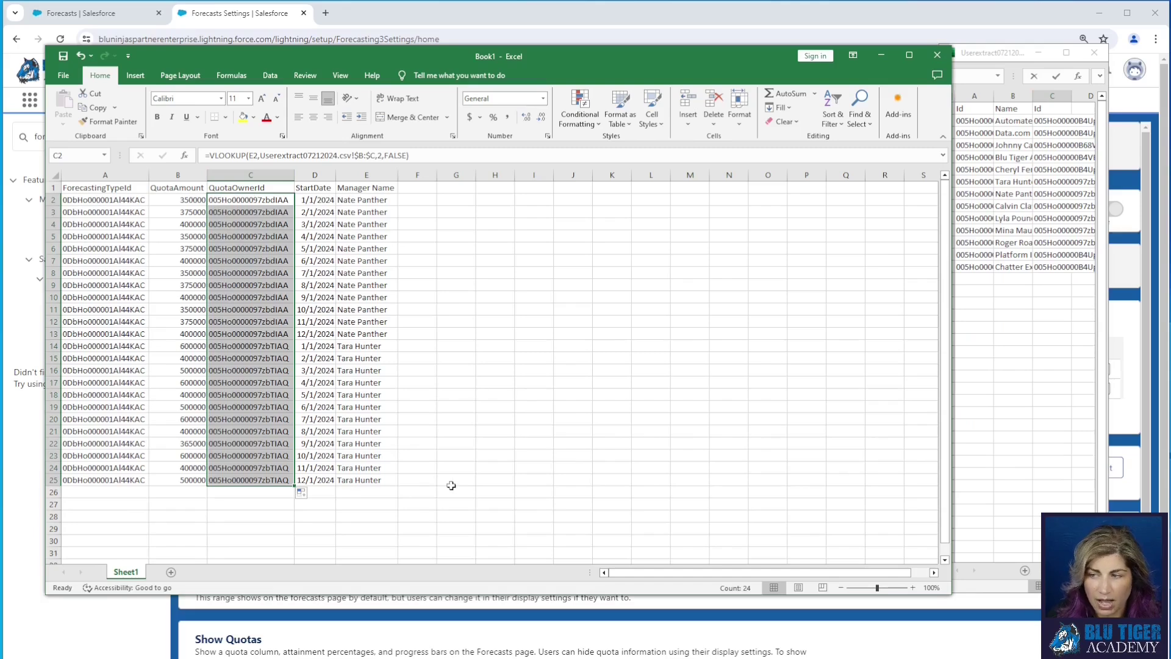
Add the third manager's user Id in C26 and name in E26
left_click(1049, 227)
left_click(1006, 171)
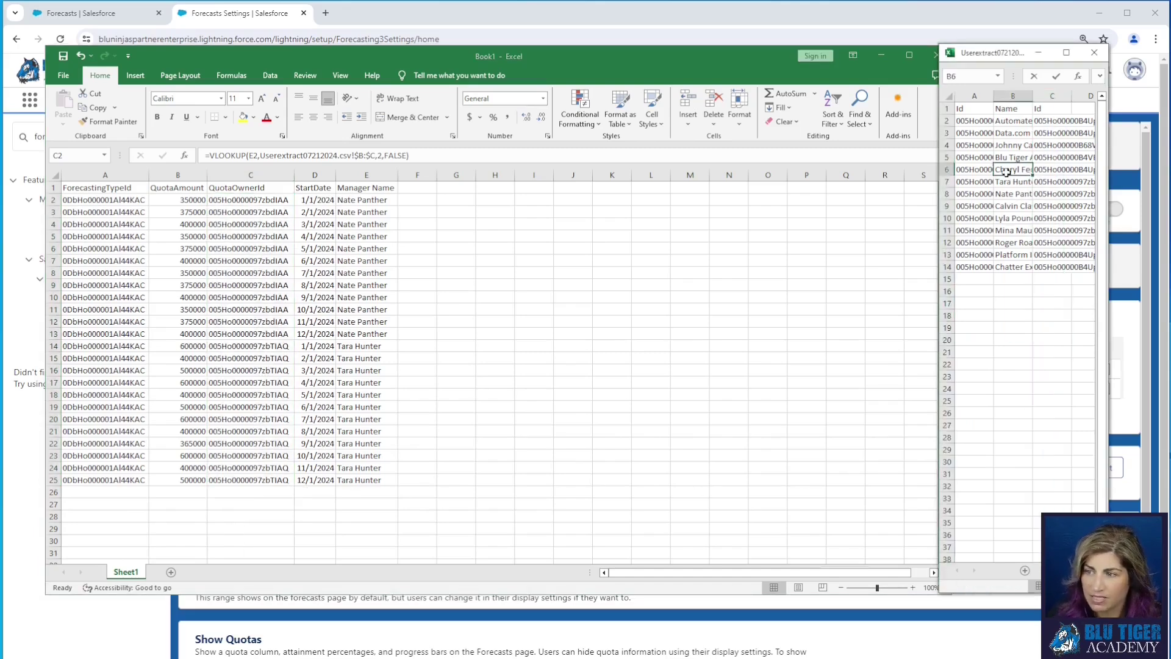
left_click(984, 171)
key("ctrl+c")
left_click(250, 491)
key("ctrl+v")
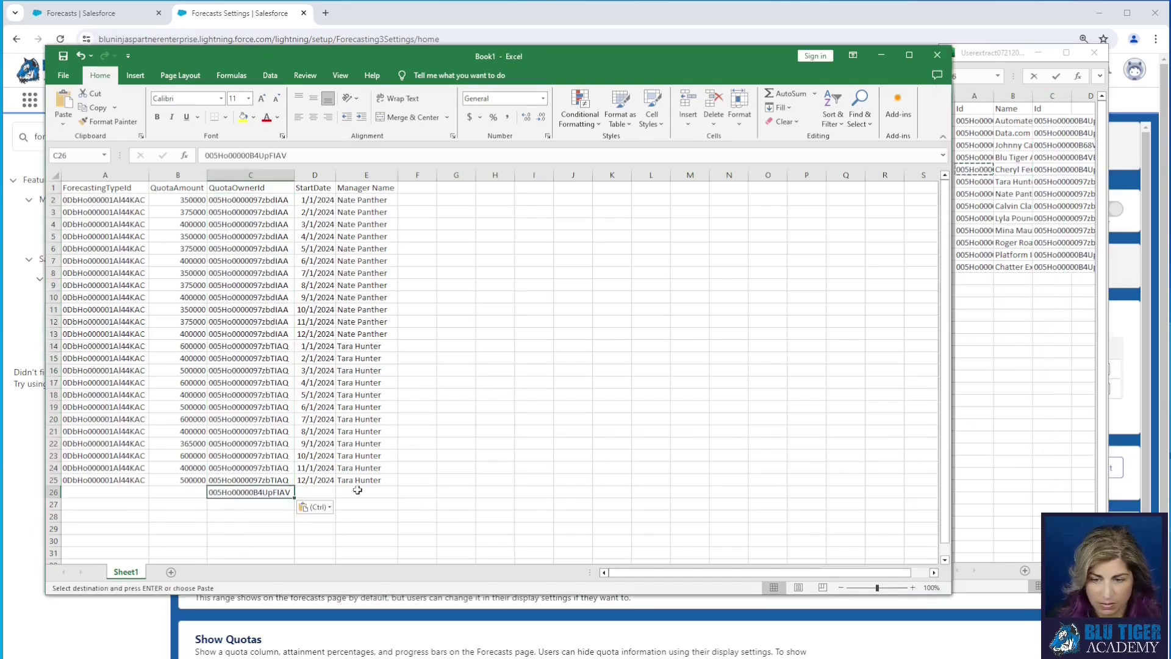
left_click(364, 492)
key("Return")
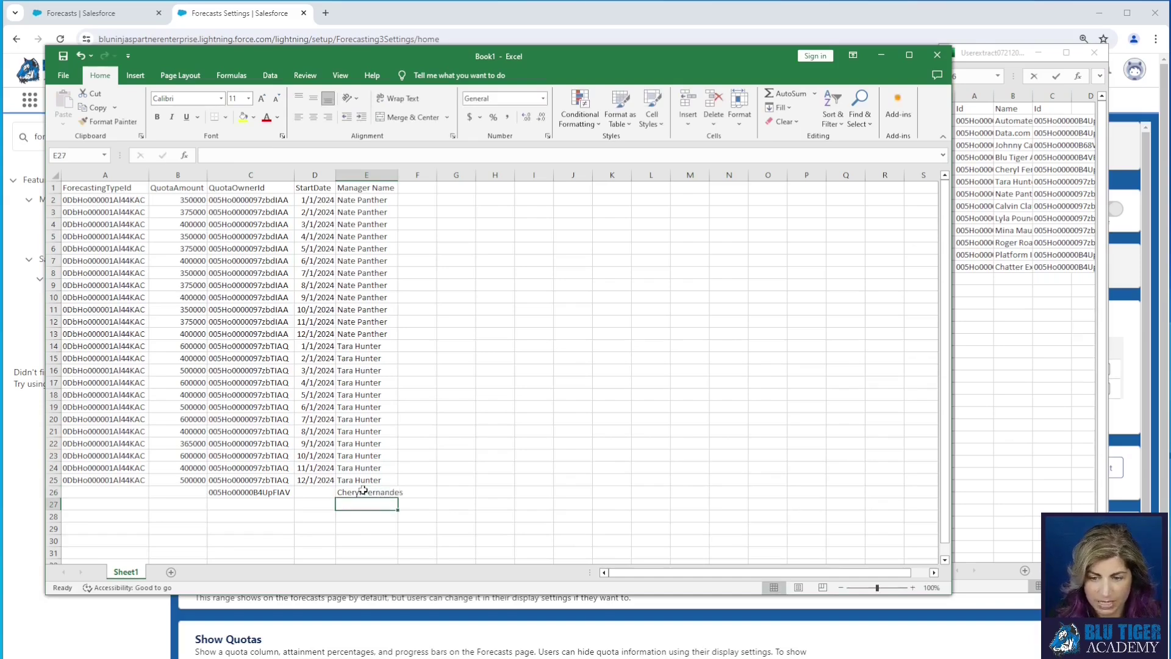
Copy the start dates into D26:D37 and fill owner Id, name and type Id down to row 37
left_click_drag(317, 346, 316, 480)
key("ctrl+c")
left_click(315, 492)
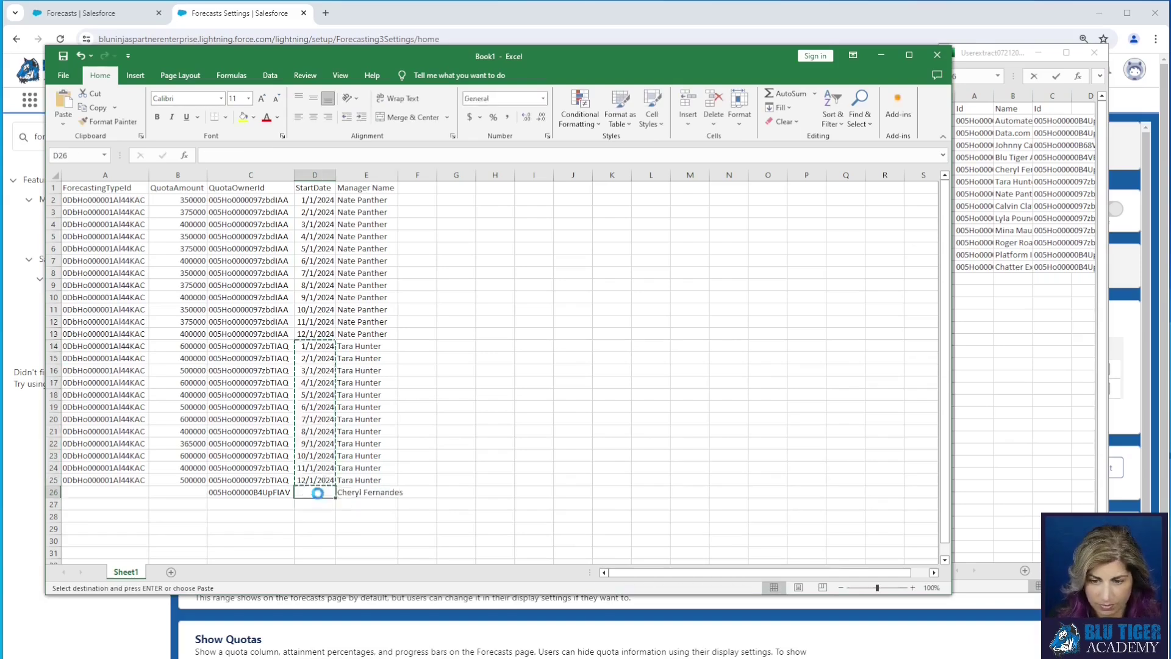
scroll(315, 464, "down", 3)
key("ctrl+v")
left_click(274, 382)
double_click(294, 388)
left_click(366, 382)
double_click(398, 389)
left_click(104, 371)
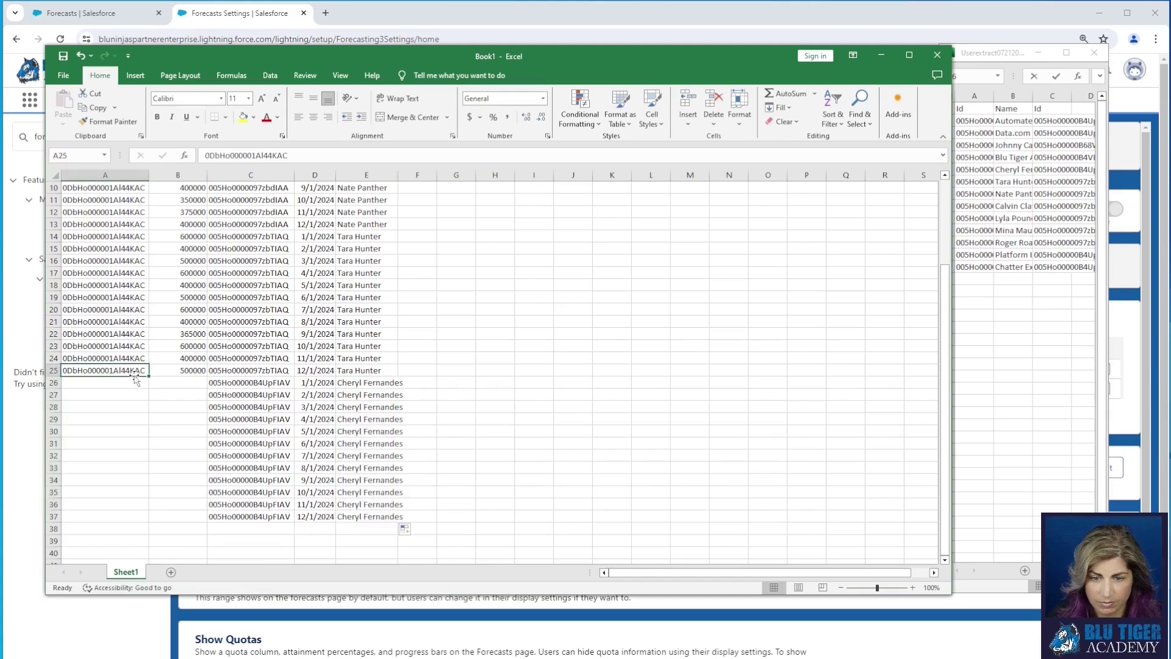
double_click(149, 376)
Paste the pivot's Grand Total monthly values, transposed, into B26:B37
left_click(998, 346)
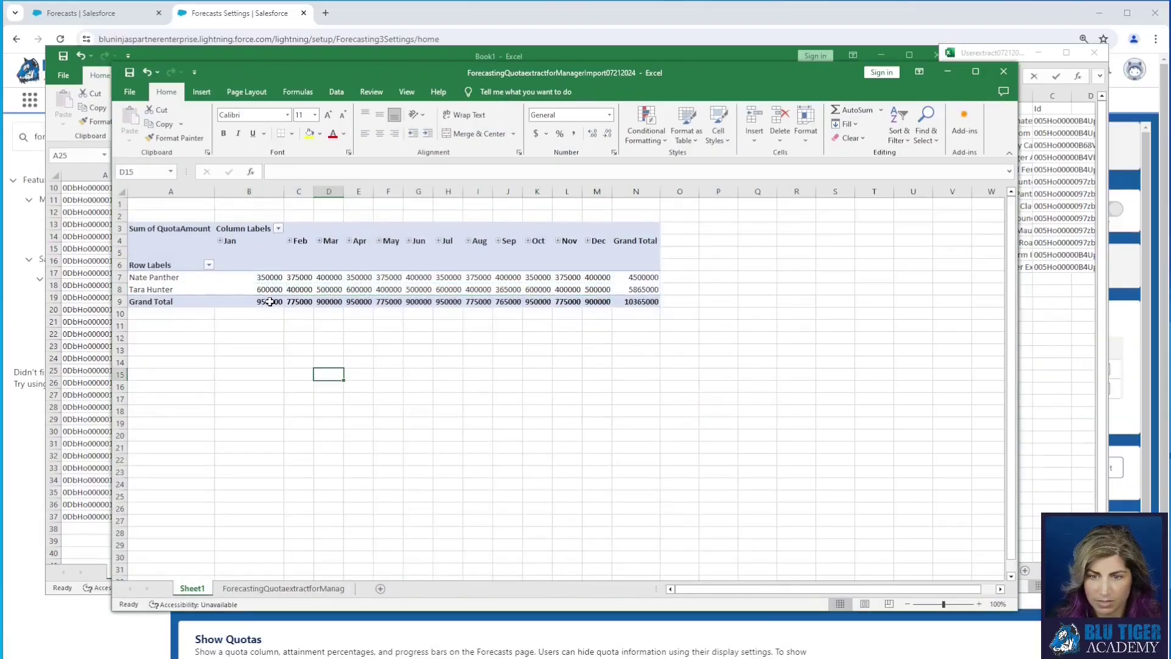
left_click_drag(270, 301, 598, 301)
key("ctrl+c")
key("alt+Tab")
right_click(184, 384)
left_click(263, 455)
left_click(215, 529)
key("Escape")
left_click(255, 467)
left_click(270, 383)
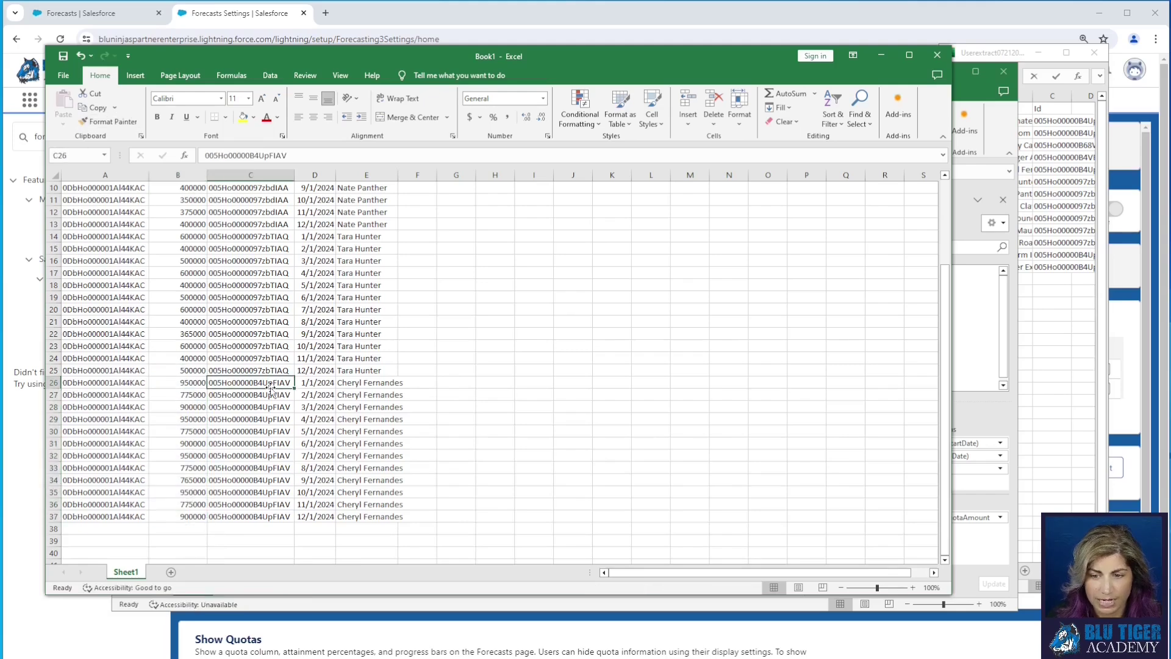
scroll(270, 388, "up", 3)
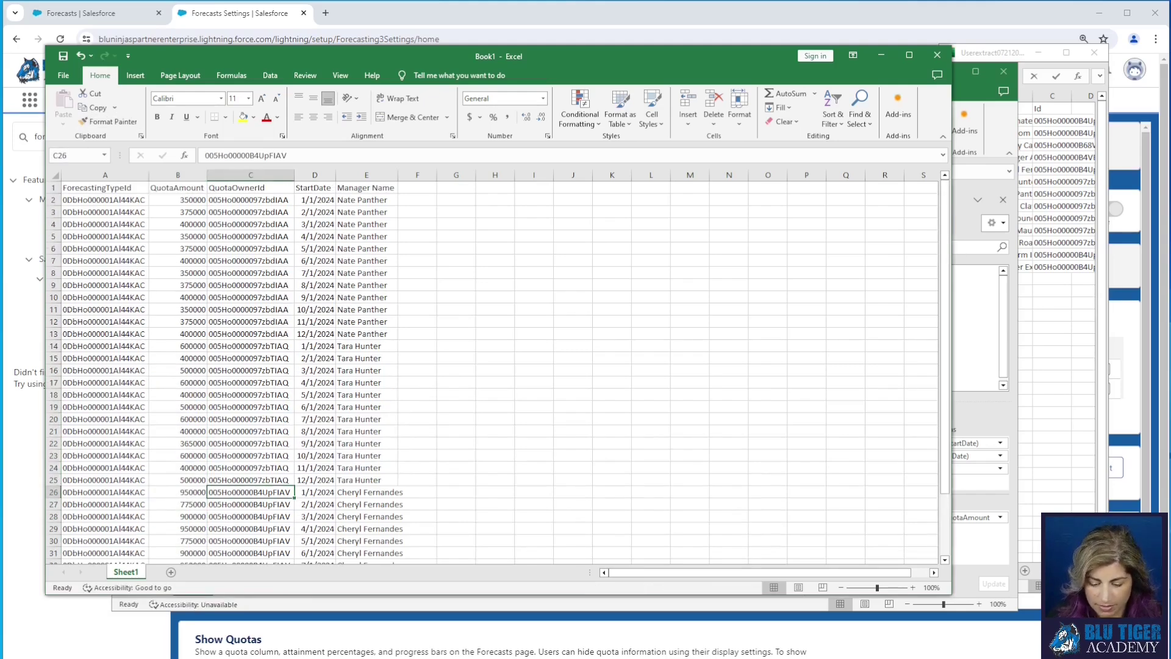
left_click(62, 75)
Save the workbook as CSV (Comma delimited) named ForecastingQuotaManagerInsert07212024
left_click(204, 256)
left_click(244, 415)
left_click(209, 551)
type("ForecastingQuotaManagerInsert07212024")
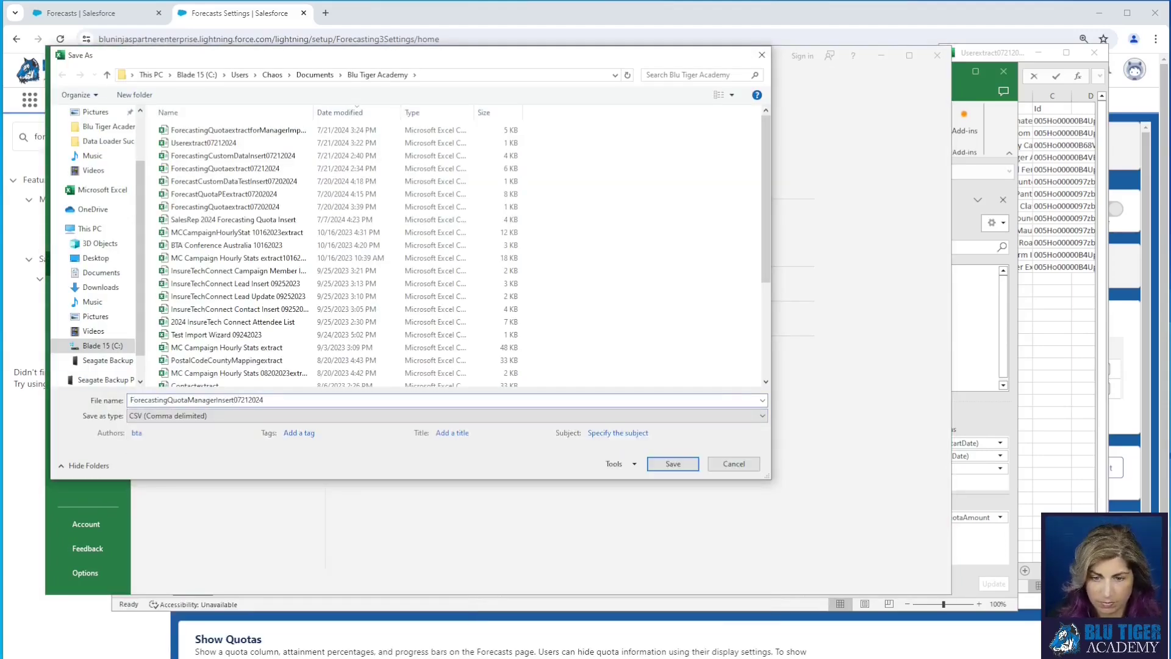
key("Return")
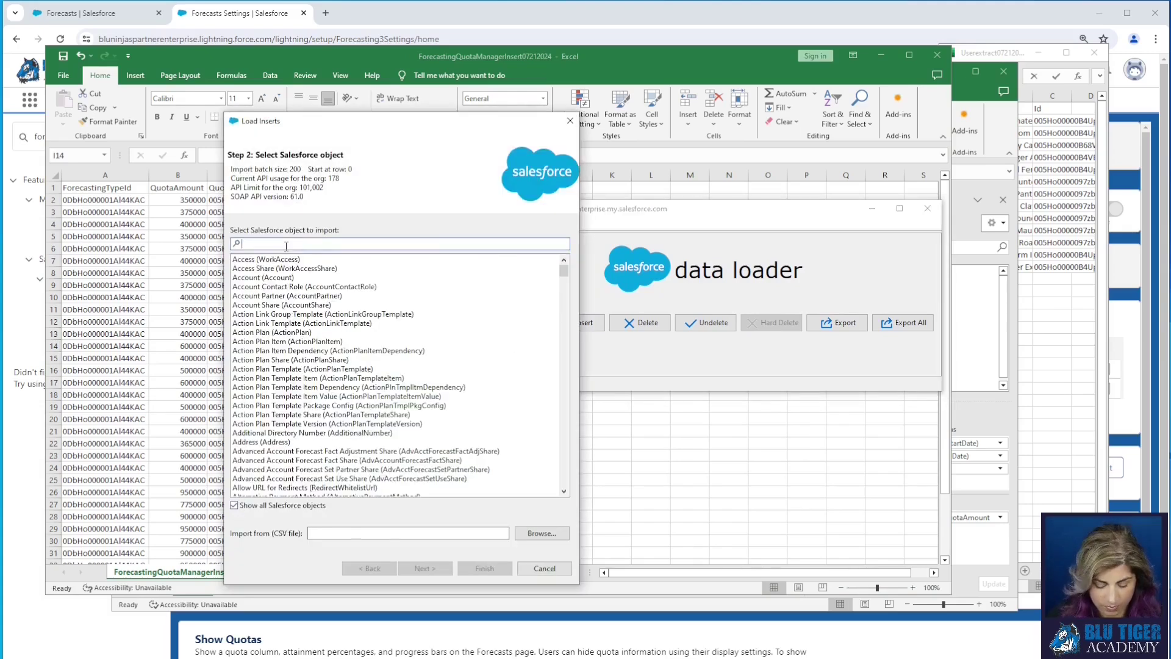
Choose Forecasting Quota as the object and load the 36-row ForecastingQuotaManagerInsert07212024 CSV
type("forecast")
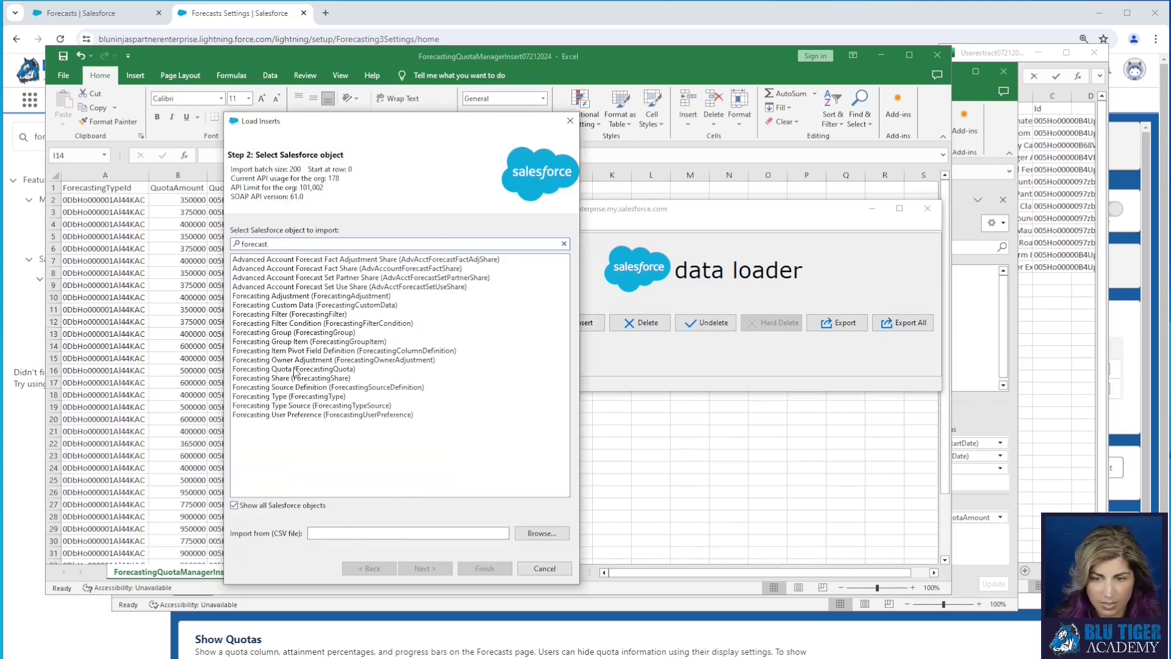
left_click(295, 370)
left_click(537, 533)
left_click(391, 215)
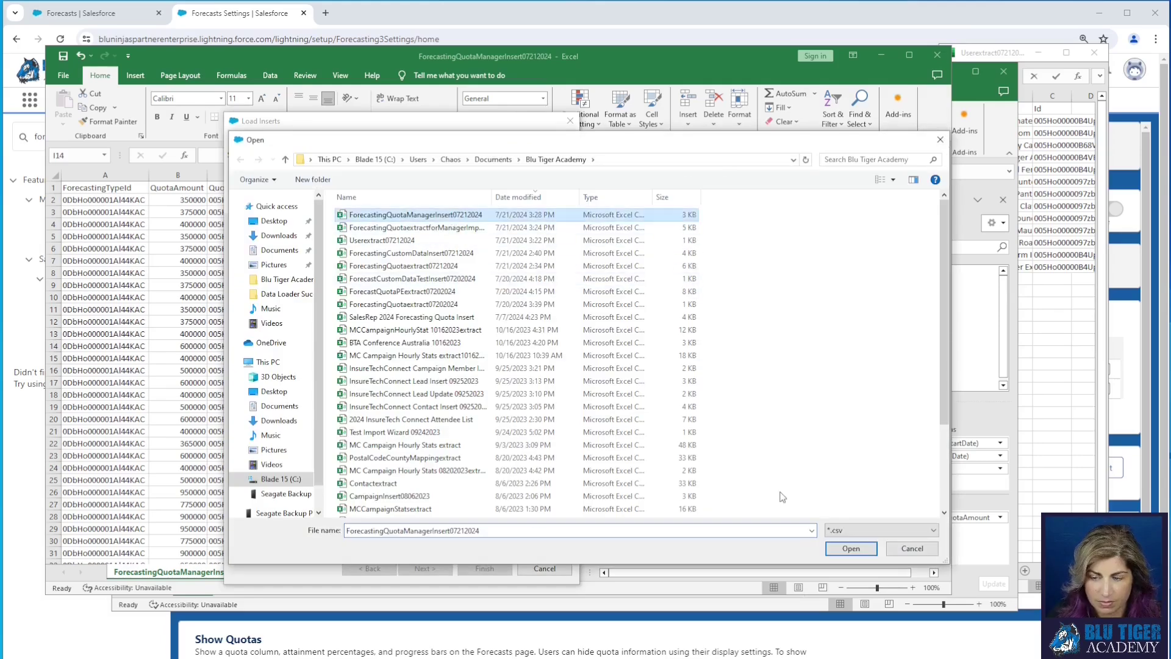
left_click(850, 549)
left_click(425, 568)
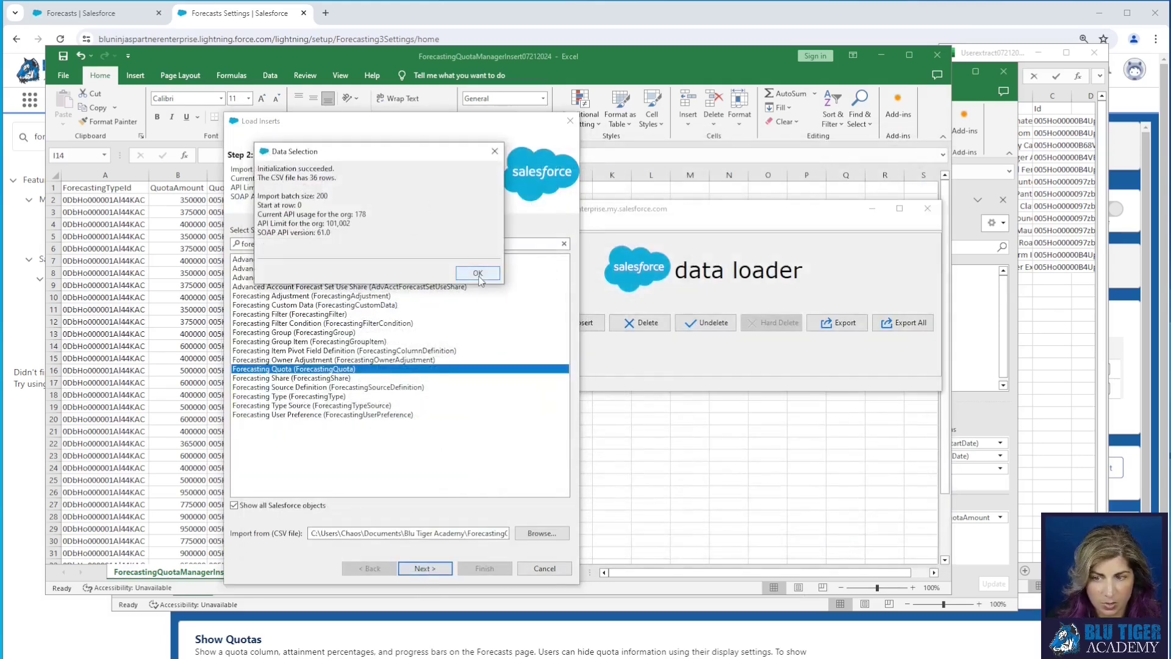
left_click(479, 274)
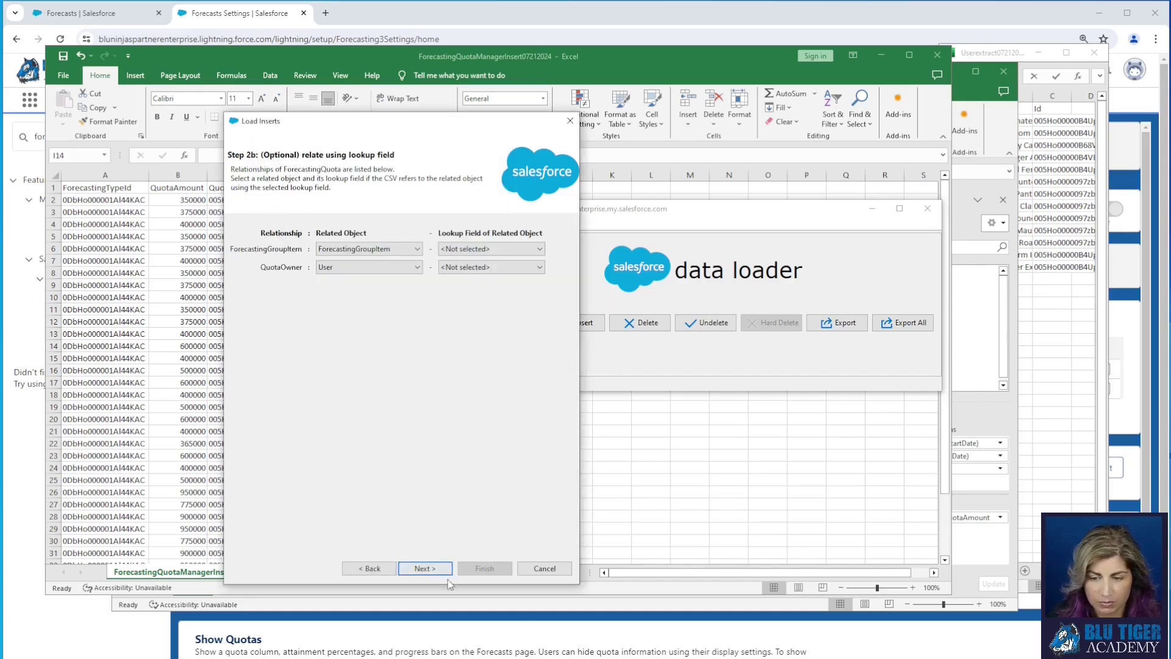
left_click(434, 569)
Auto-match the field mapping and run the insert, finishing with 36 successes and 0 errors
left_click(357, 233)
left_click(372, 187)
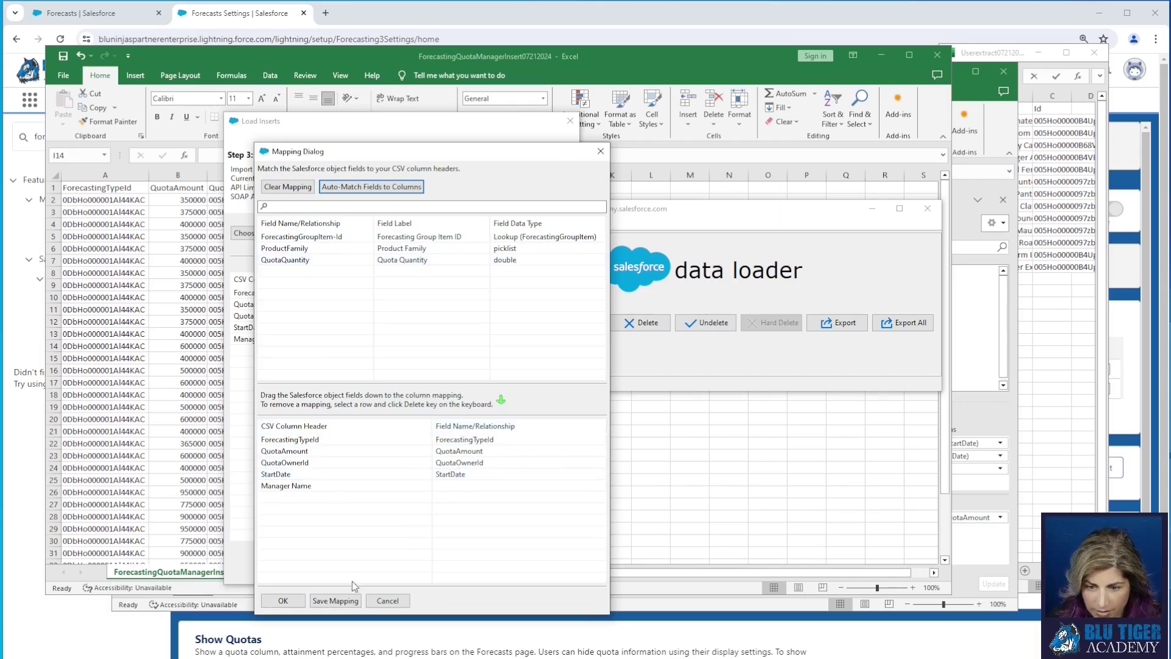
left_click(283, 601)
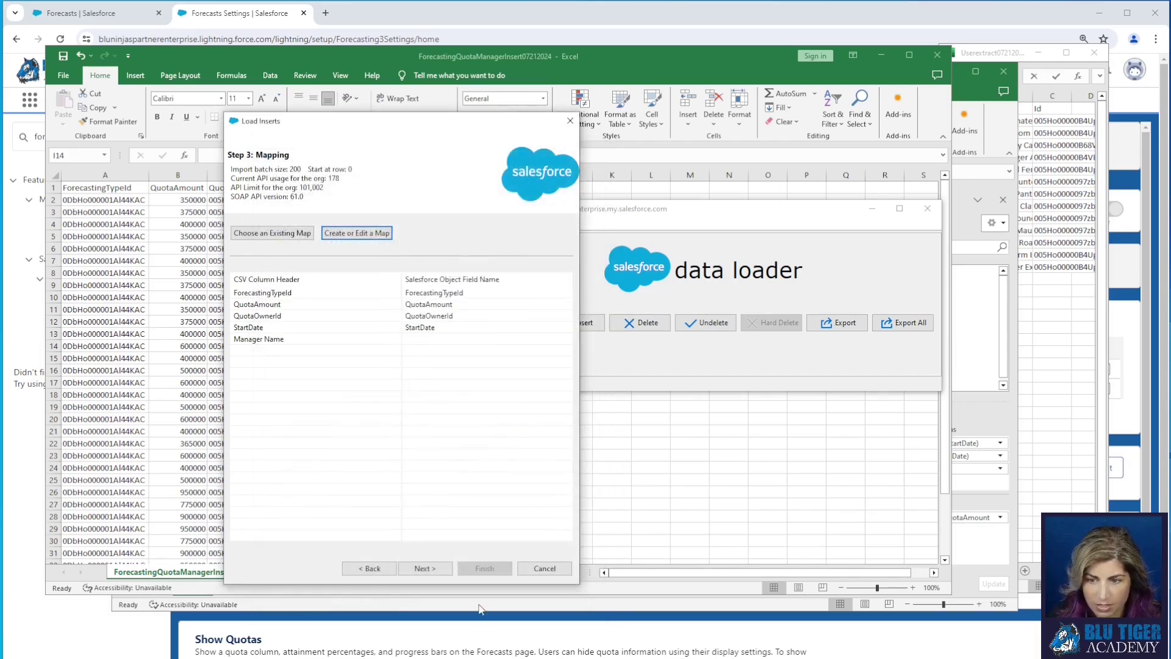
left_click(449, 569)
left_click(485, 568)
left_click(827, 477)
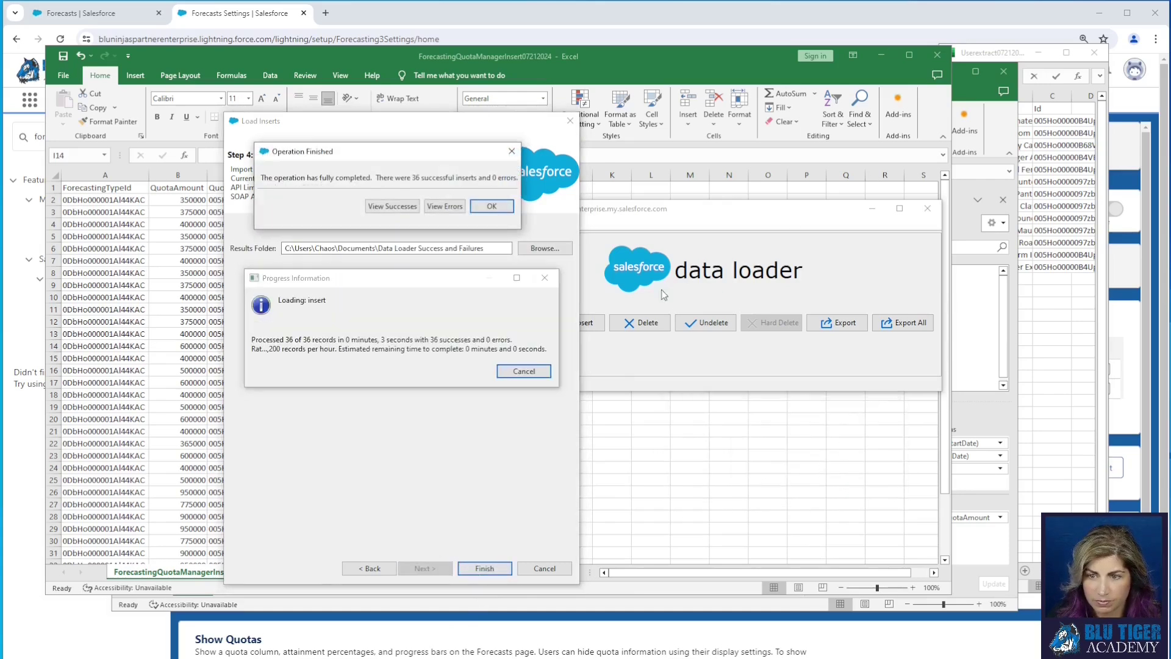
left_click(493, 207)
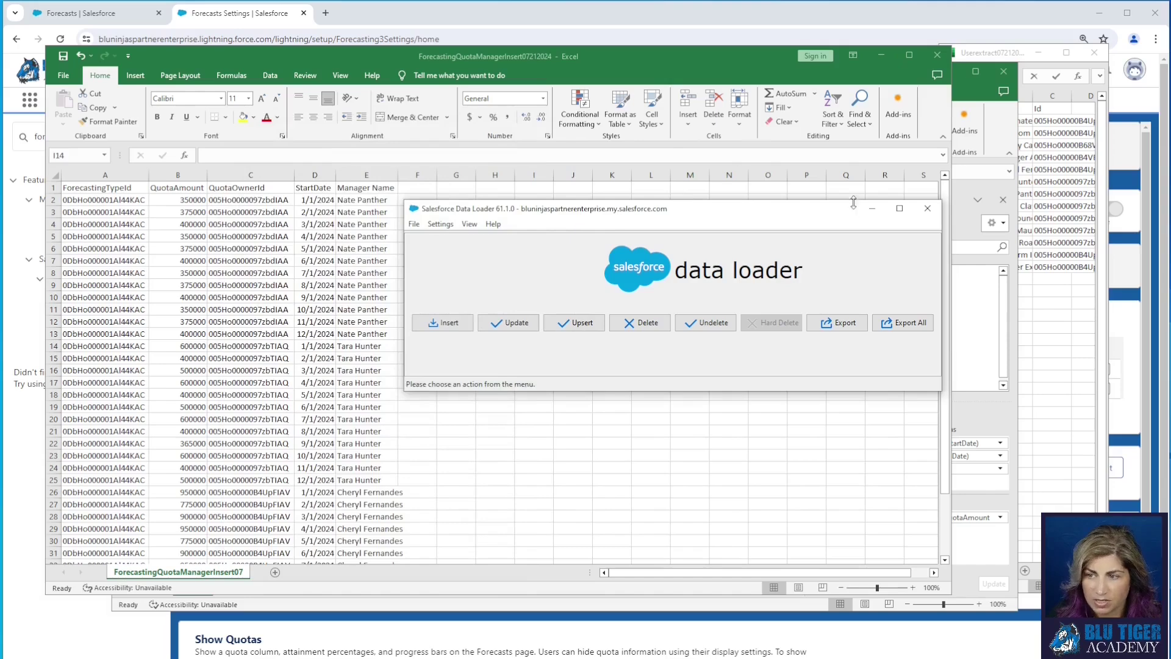
Close Data Loader and the workbooks, keeping Userextract07212024.csv in CSV format, and return to Forecasts
left_click(872, 208)
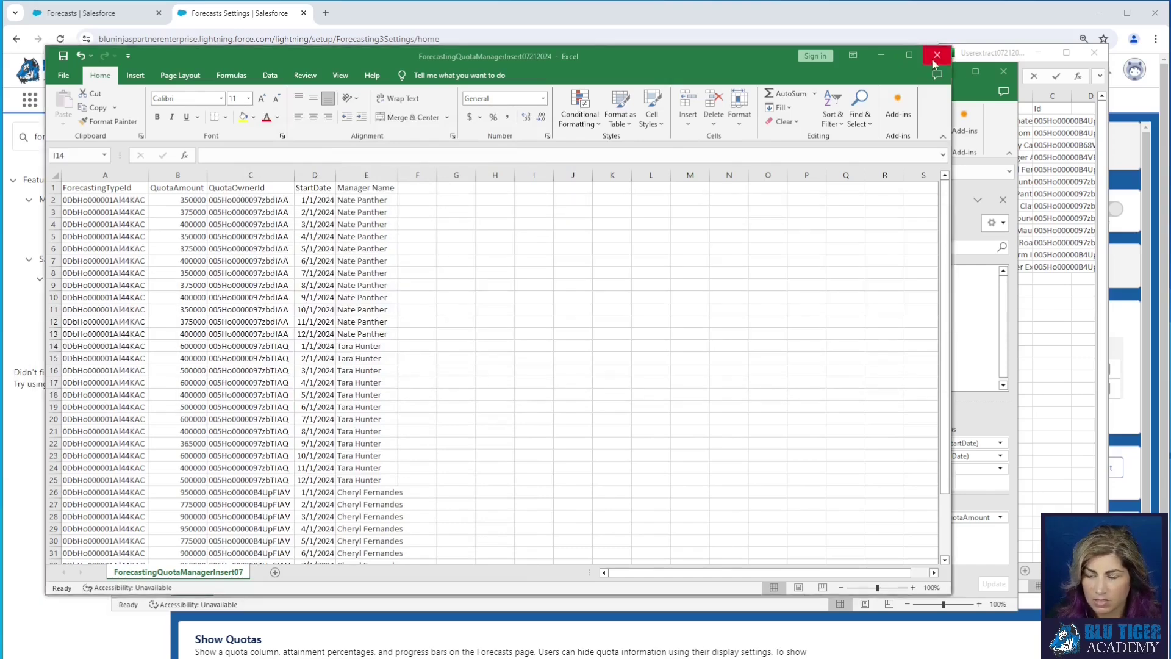
left_click(937, 55)
left_click(1005, 73)
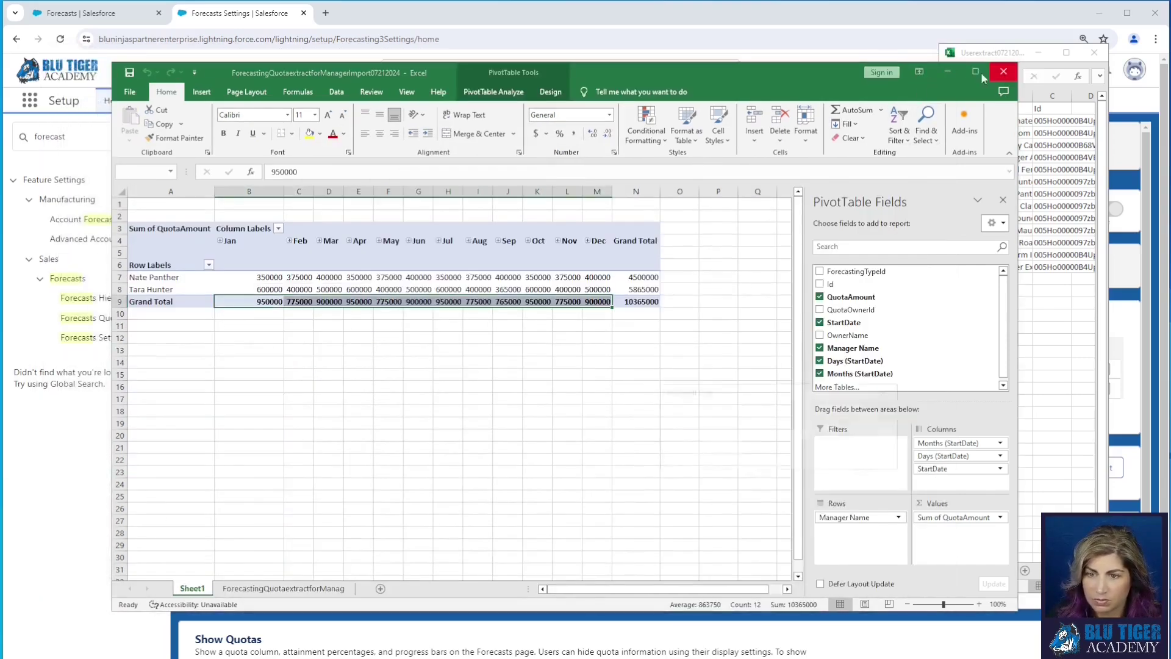
left_click(803, 449)
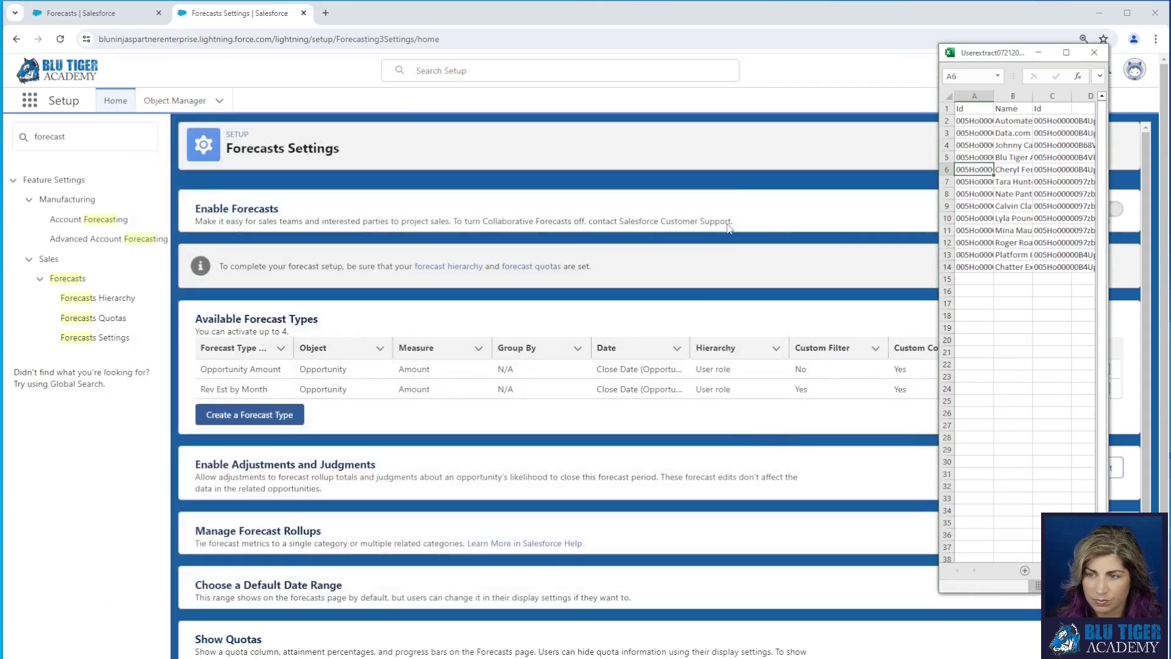
left_click(1095, 52)
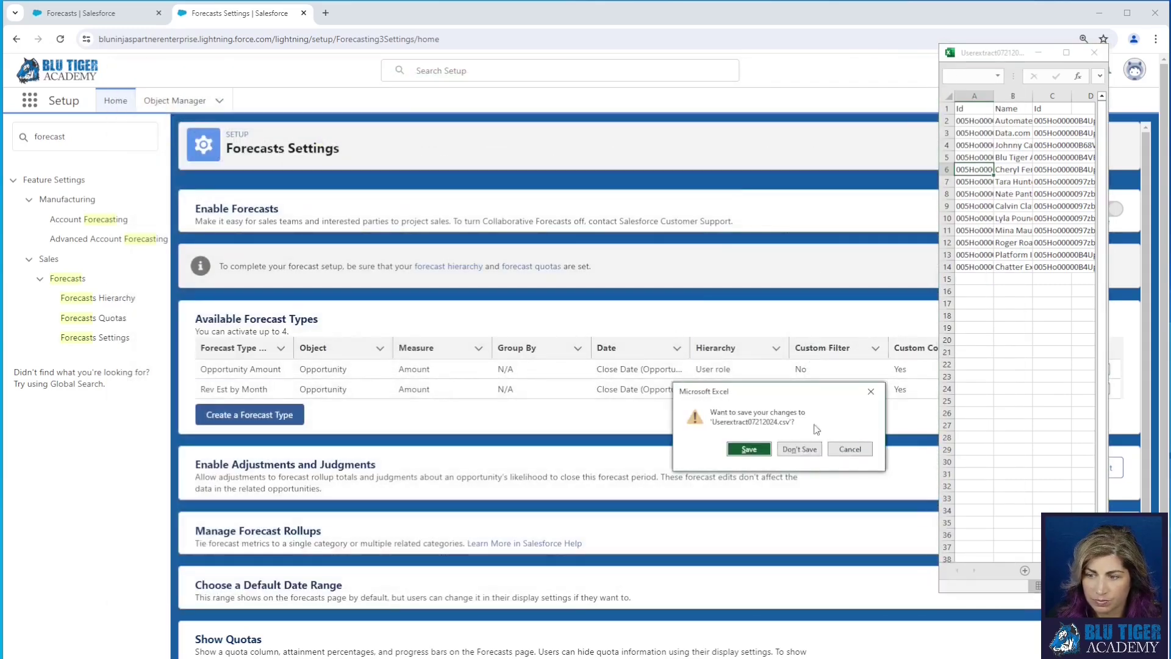
left_click(762, 449)
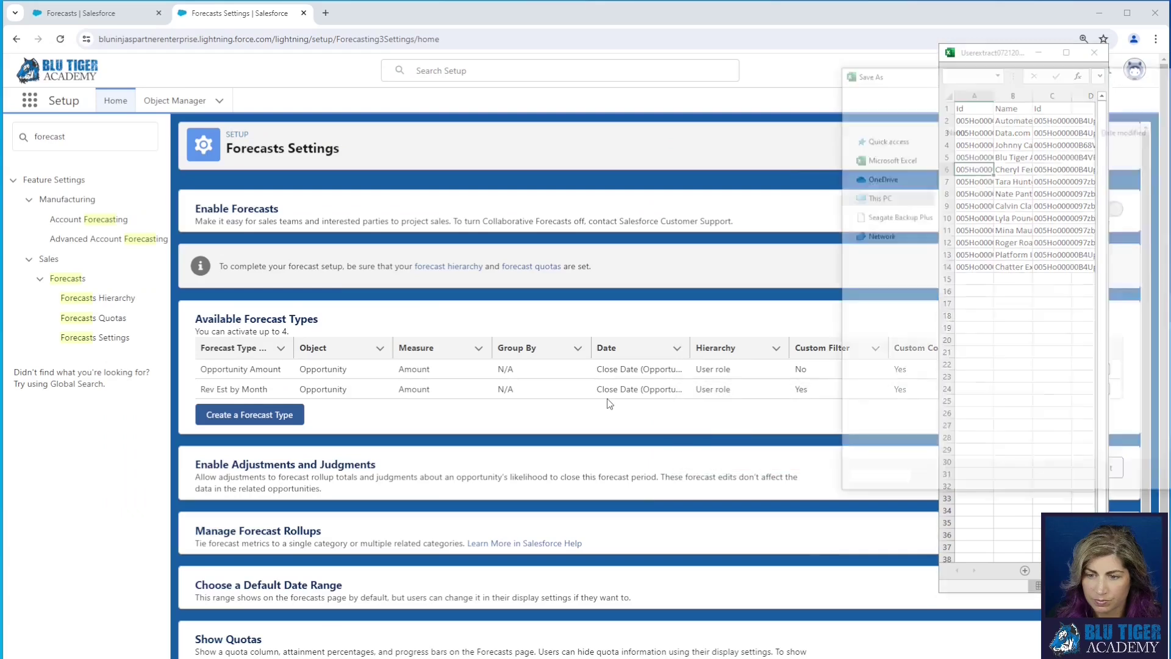
key("Return")
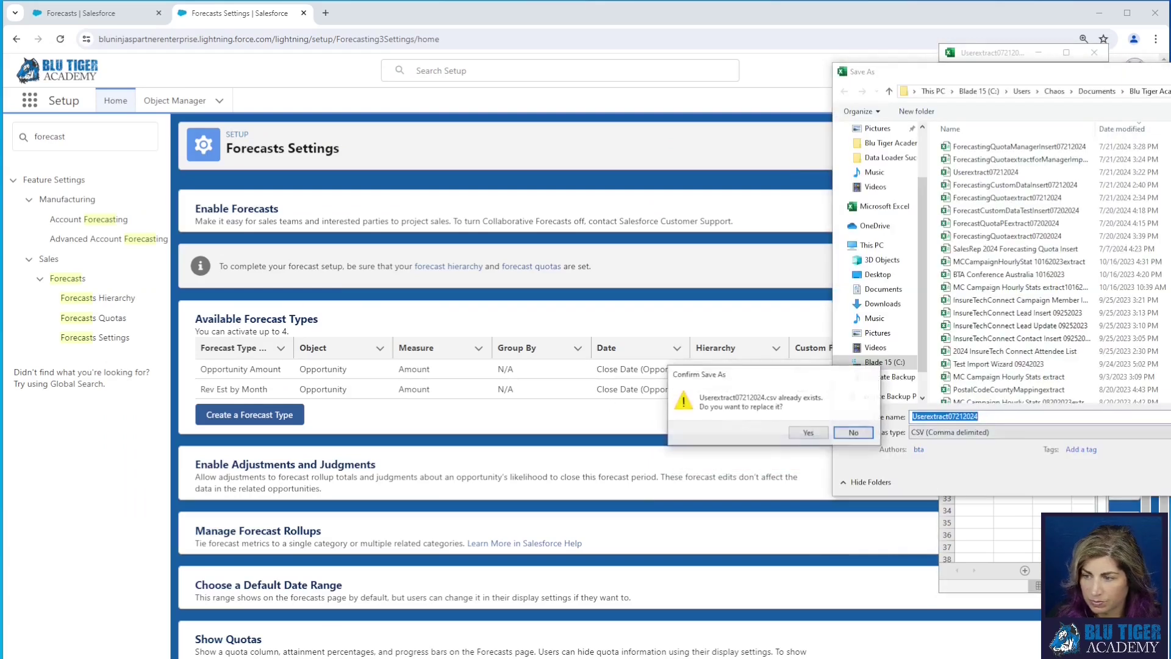
left_click(821, 434)
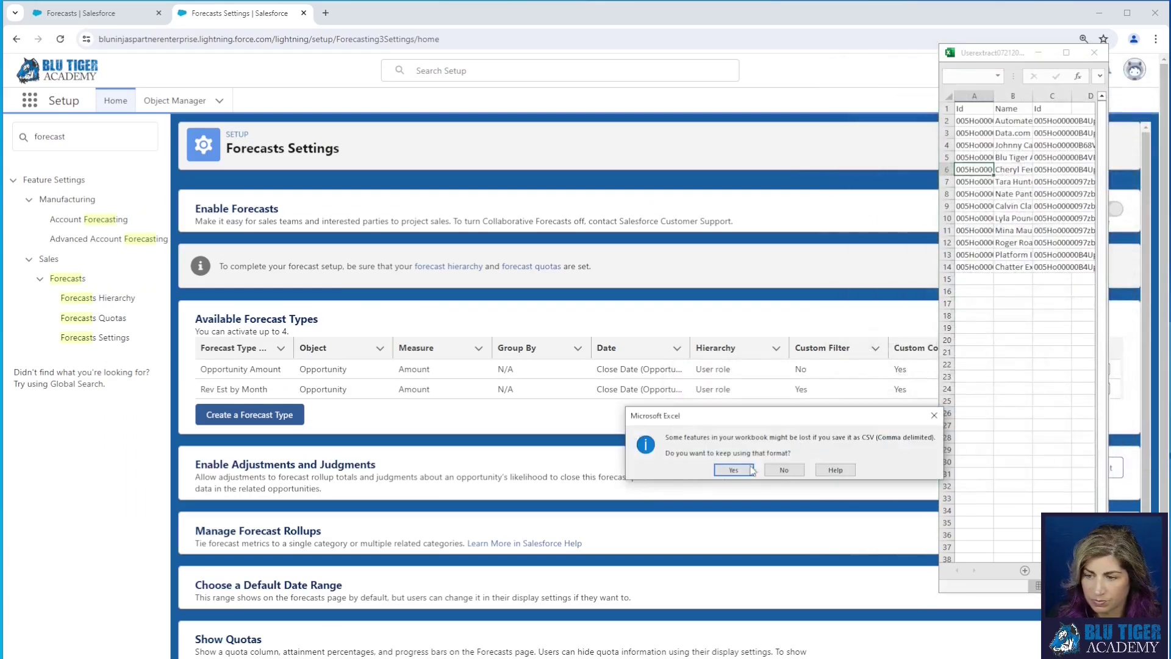
left_click(734, 469)
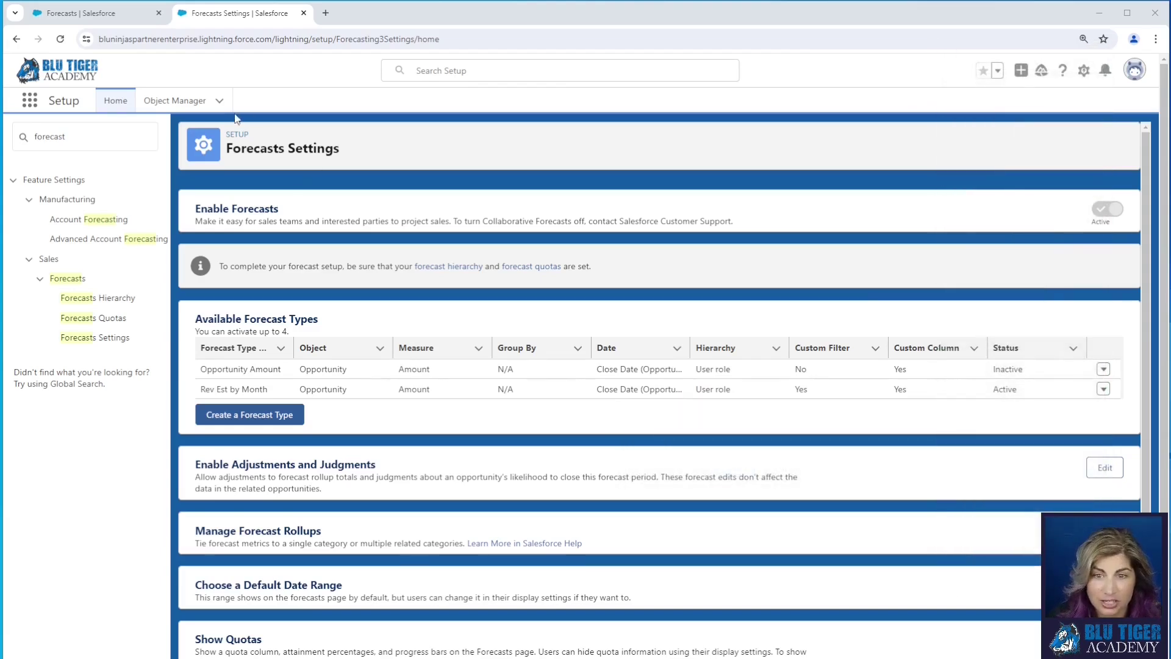
left_click(86, 14)
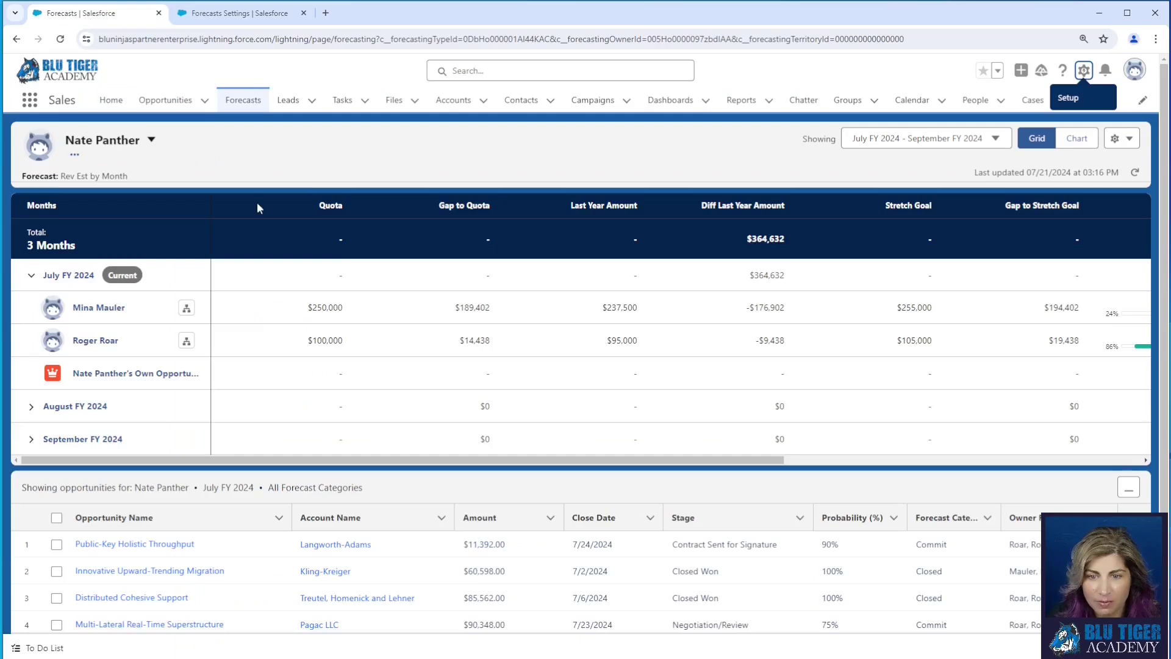
Reload the Rev Est by Month forecast, view the manager's rolled-up quotas, and open Reports in a new tab
left_click(66, 40)
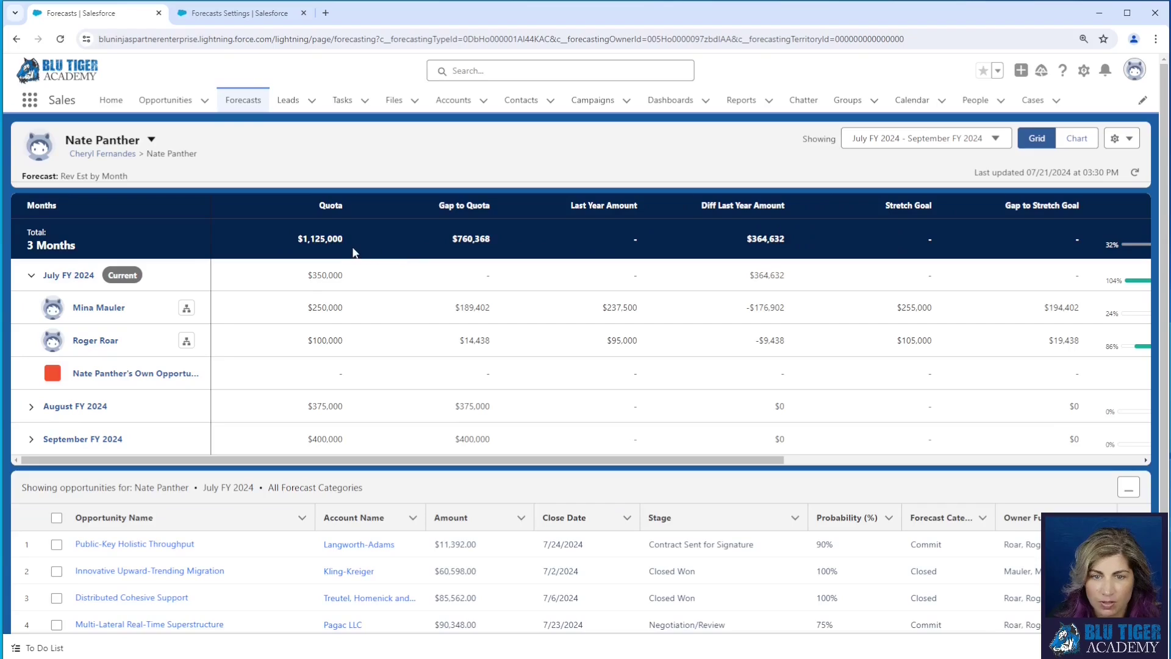
left_click(102, 153)
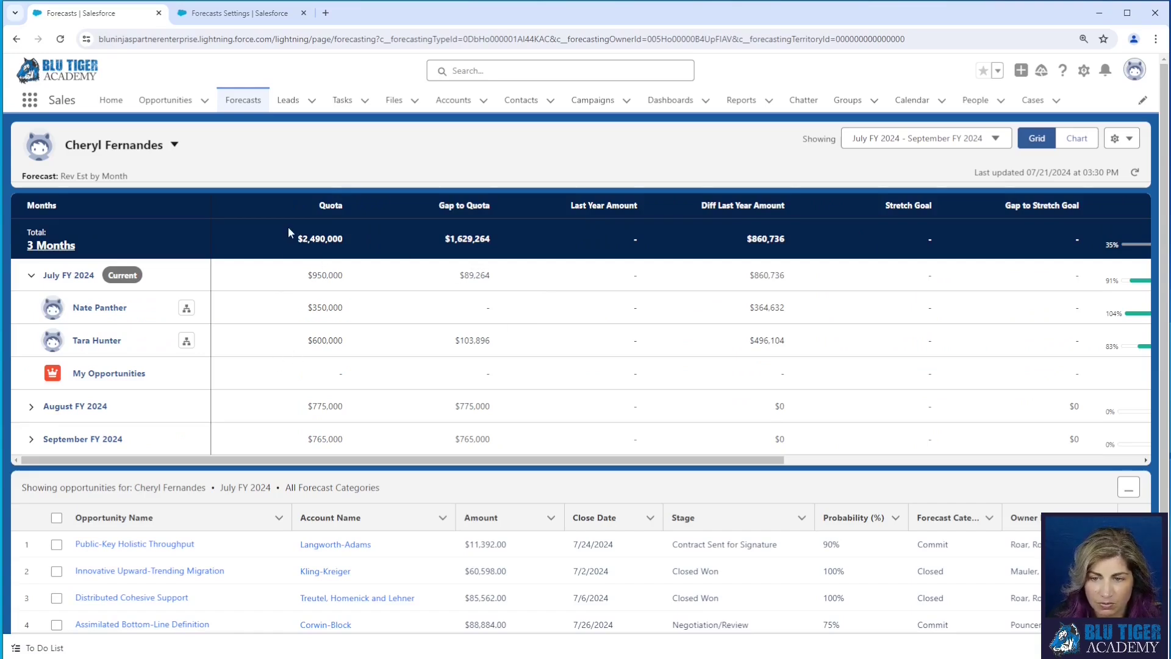
left_click_drag(562, 461, 959, 471)
left_click_drag(648, 460, 292, 460)
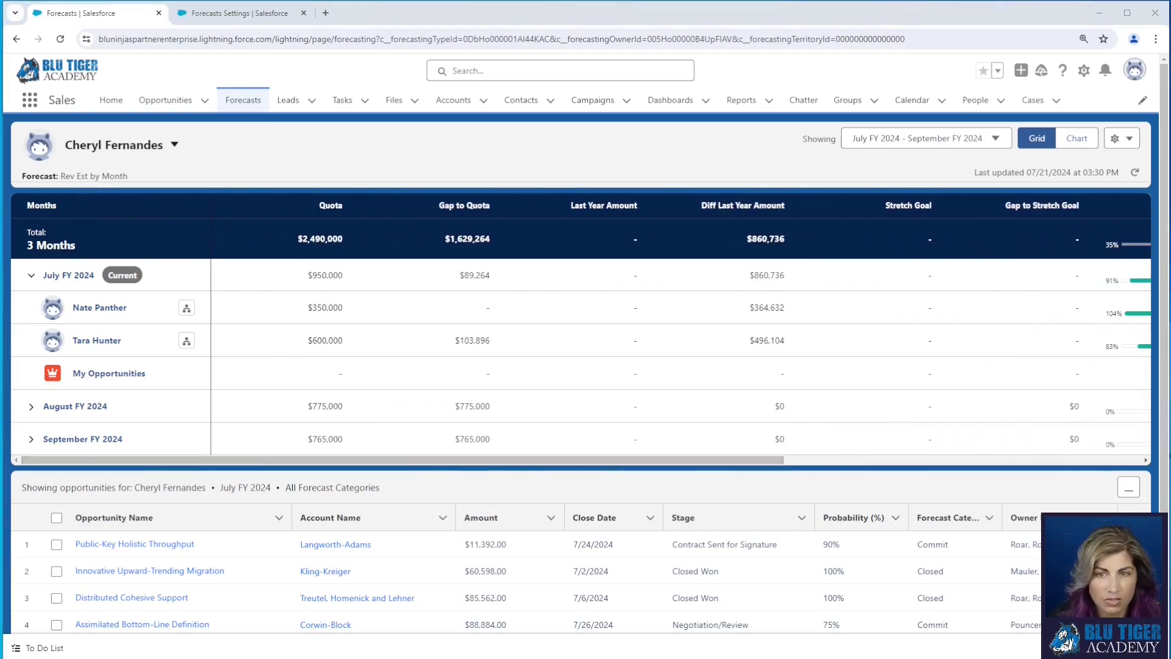
right_click(744, 101)
left_click(760, 116)
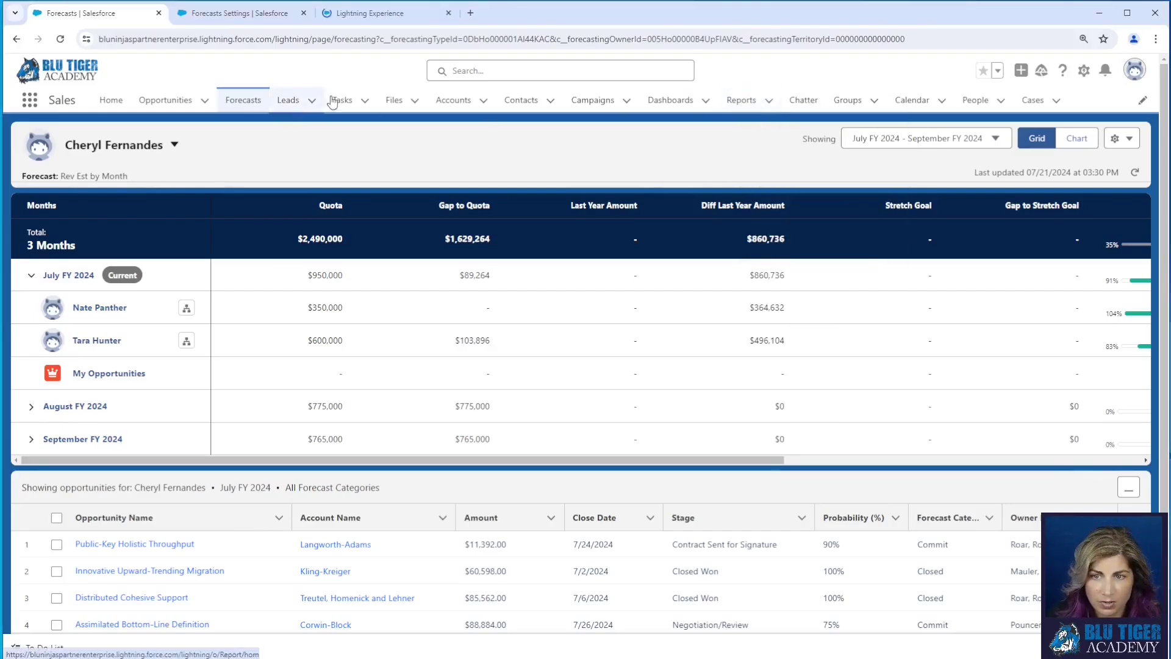
Open the Actual vs Quota report from the Reports page
left_click(369, 13)
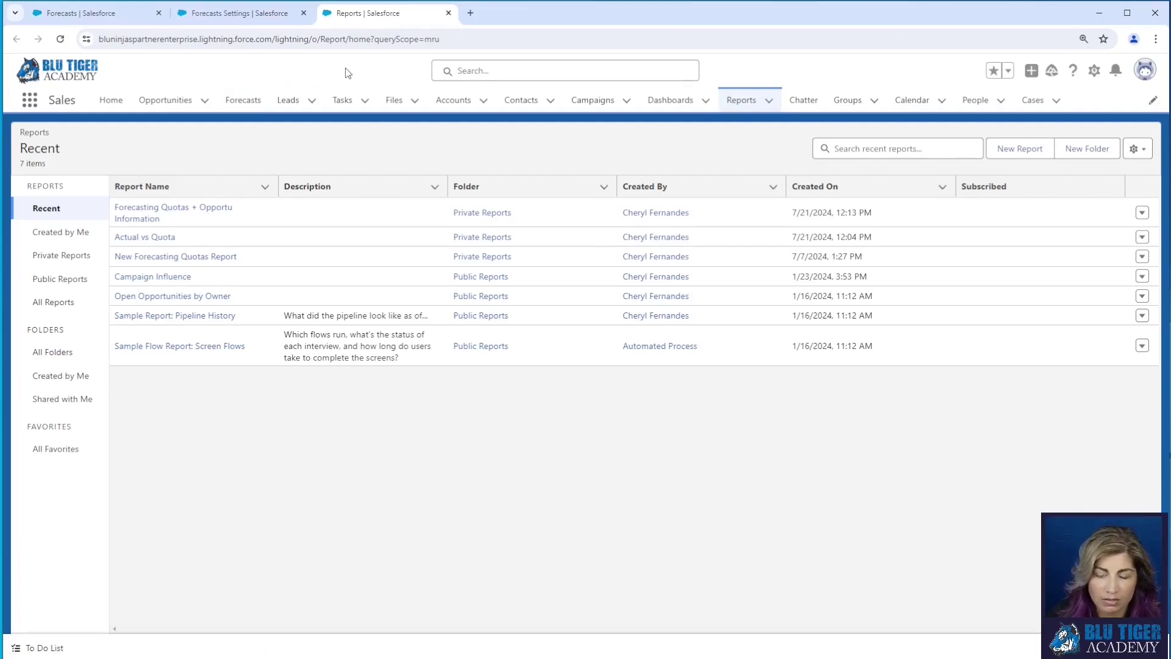
left_click(164, 237)
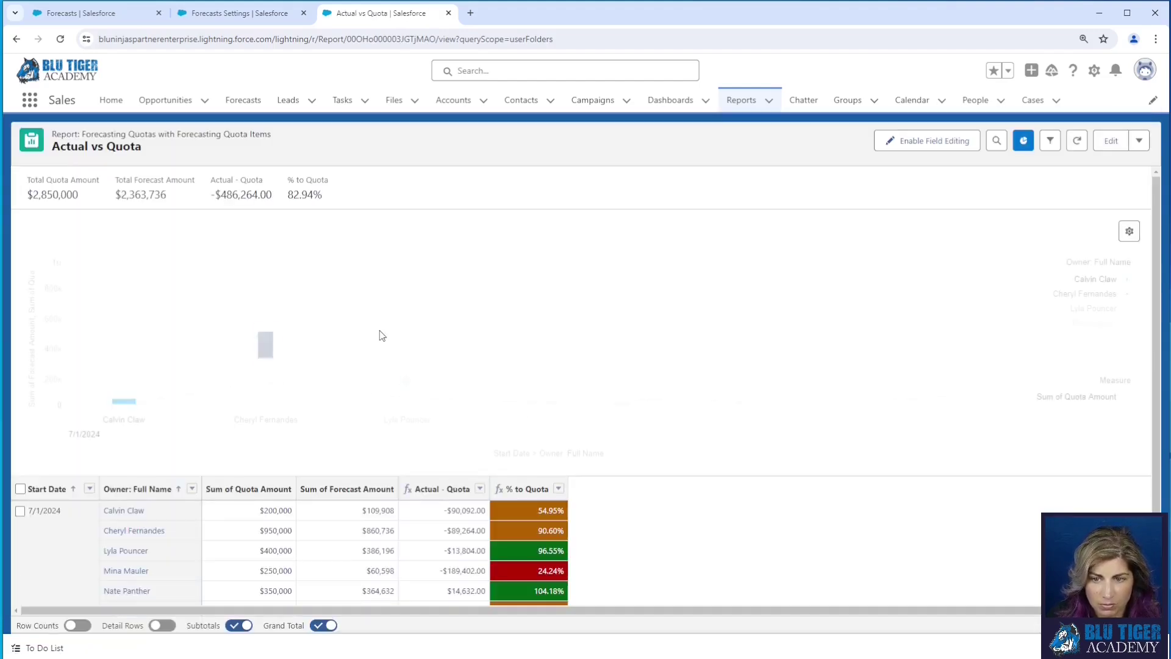
scroll(504, 324, "down", 2)
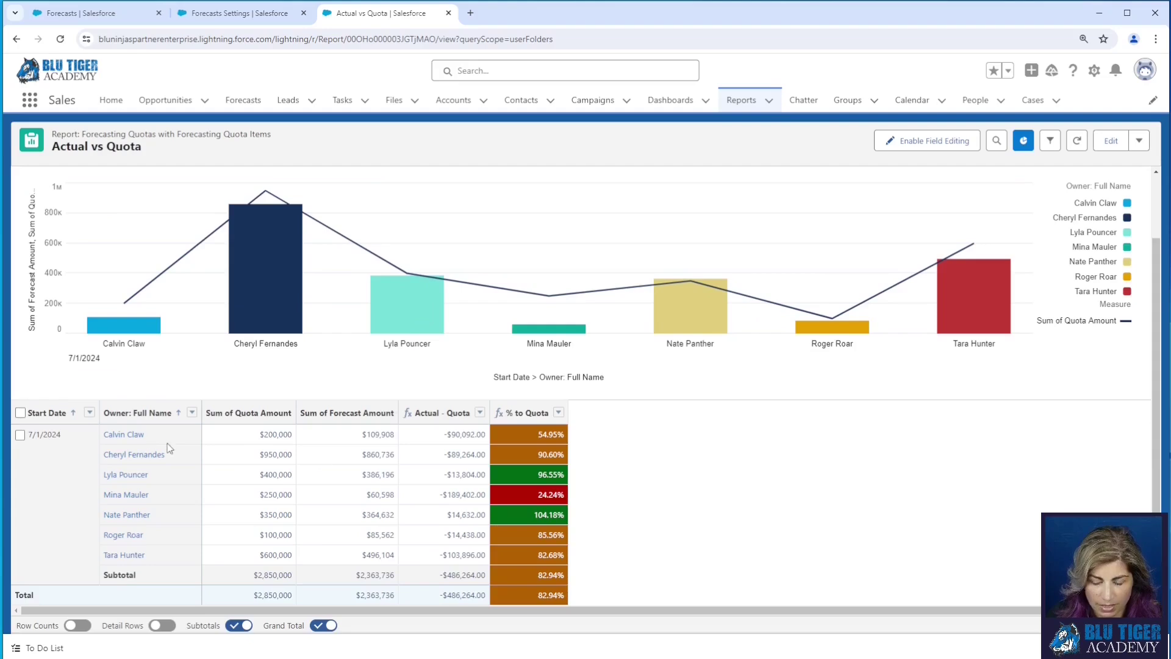
Compare the report's $2,850,000 quota with the forecast, then open Setup Home in a new tab
left_click(104, 19)
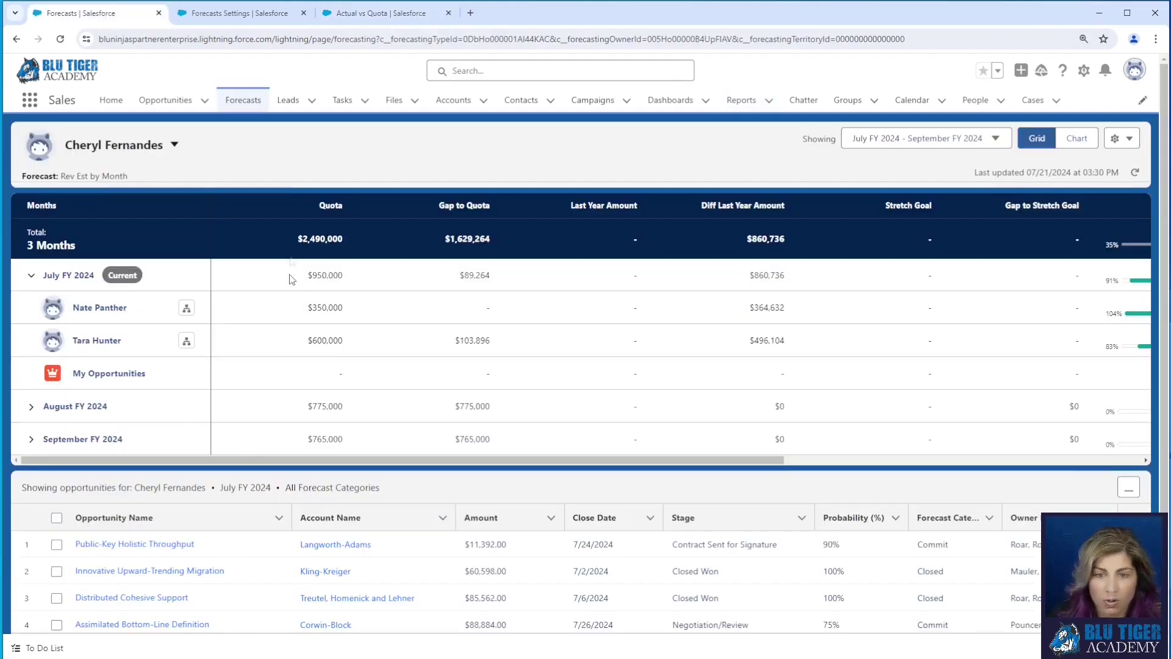
left_click(31, 276)
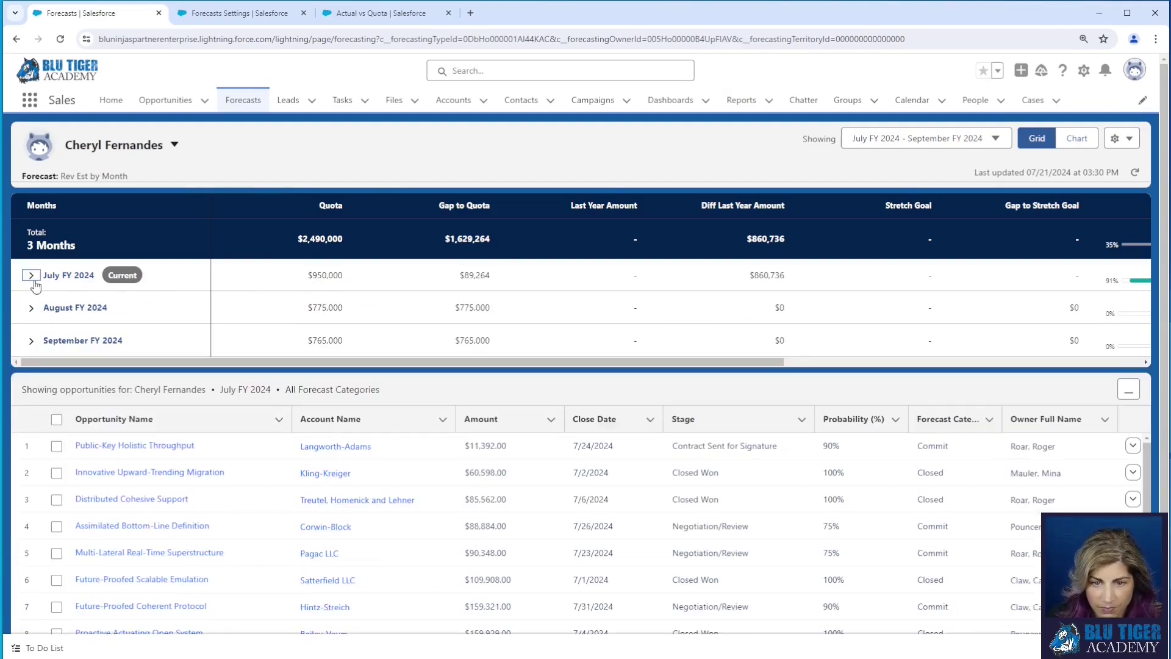
left_click(244, 13)
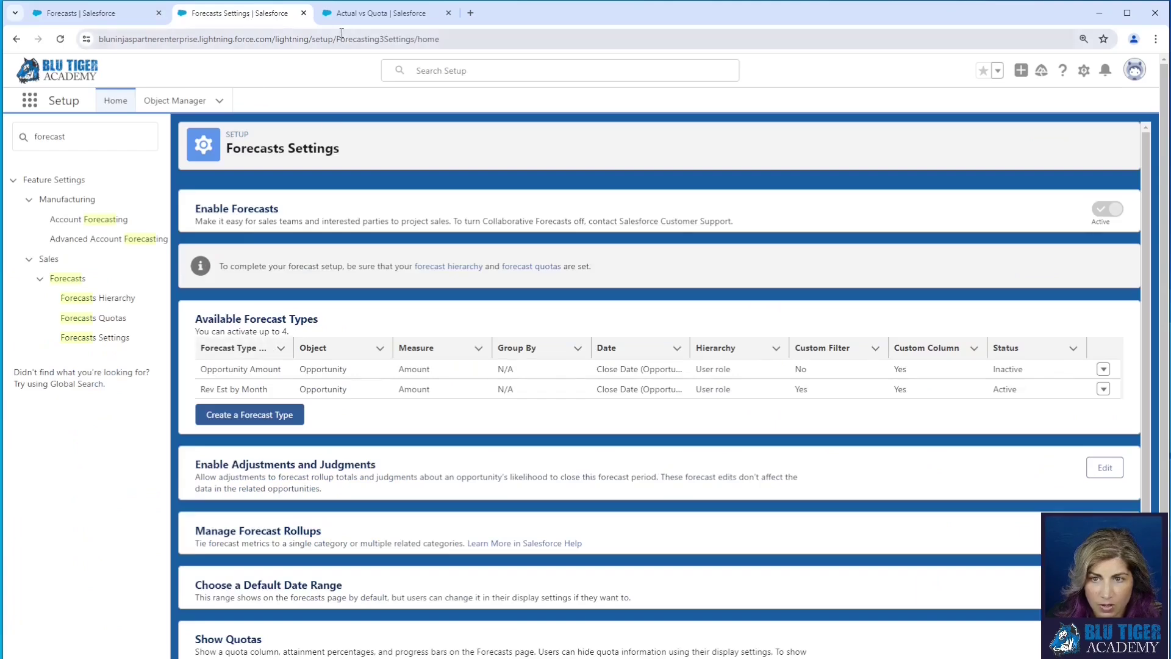
left_click(342, 21)
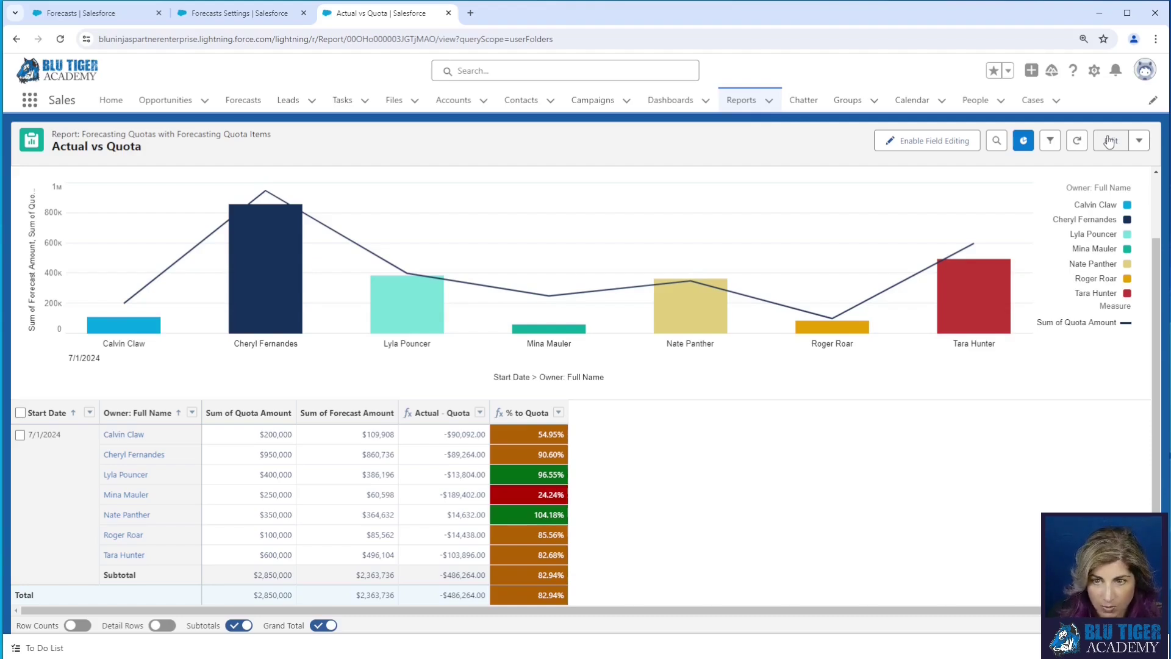
left_click(1095, 70)
left_click(1038, 105)
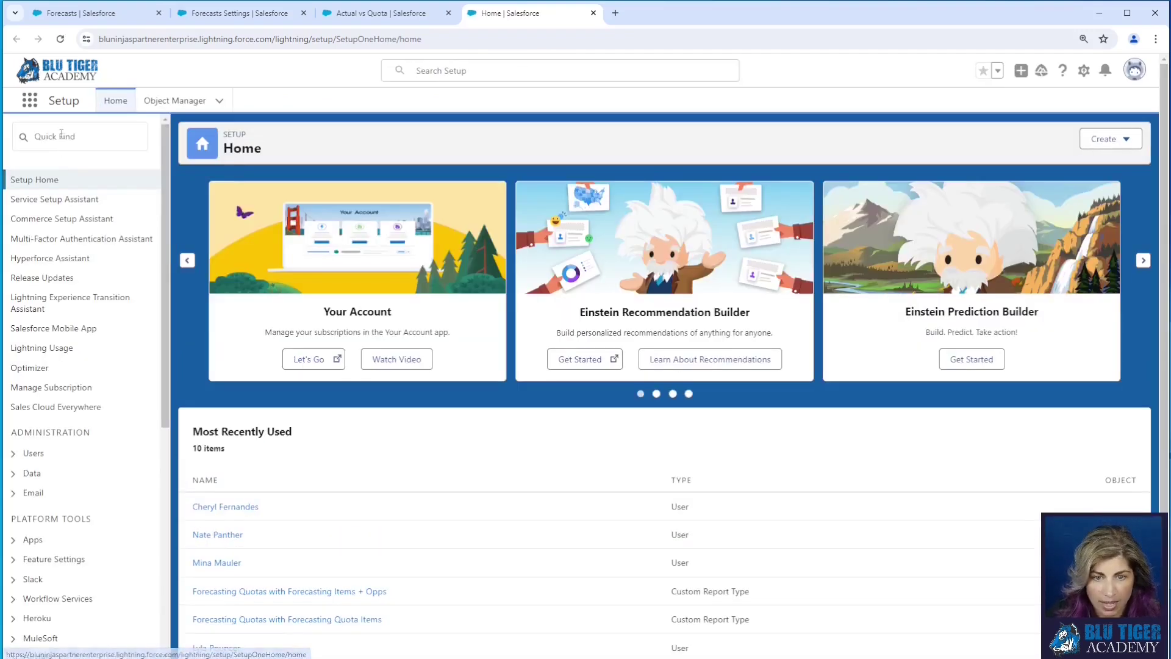
Search Setup for 'report' and open the Forecasting Quotas with Forecasting Quota Items report type
left_click(61, 135)
type("report")
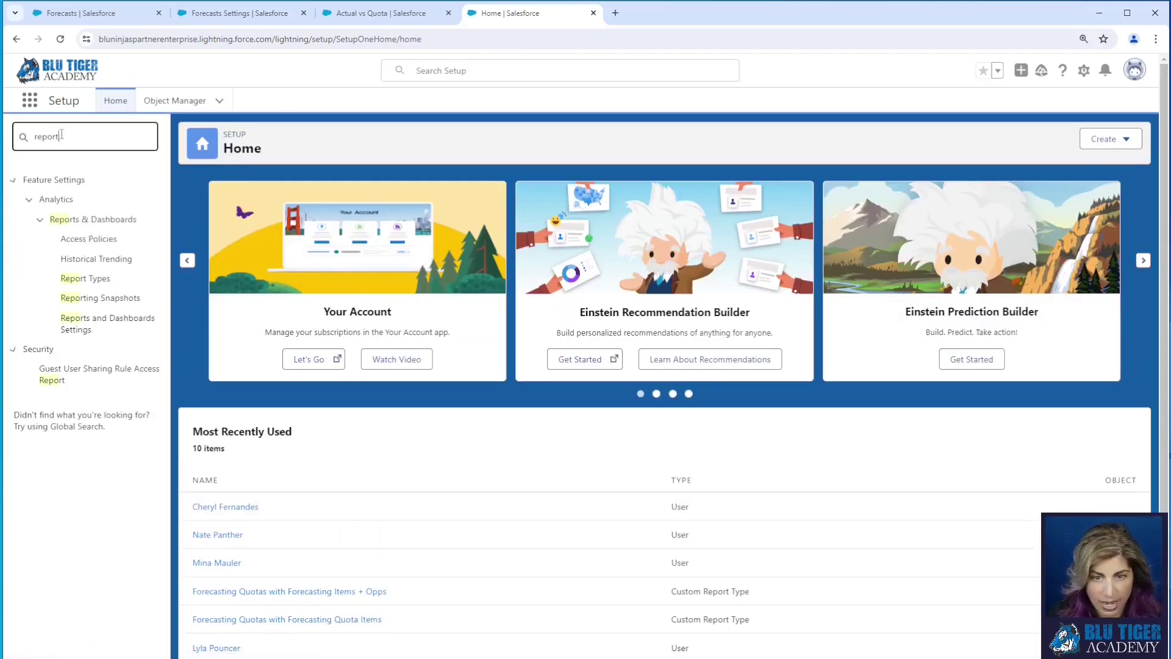
left_click(82, 287)
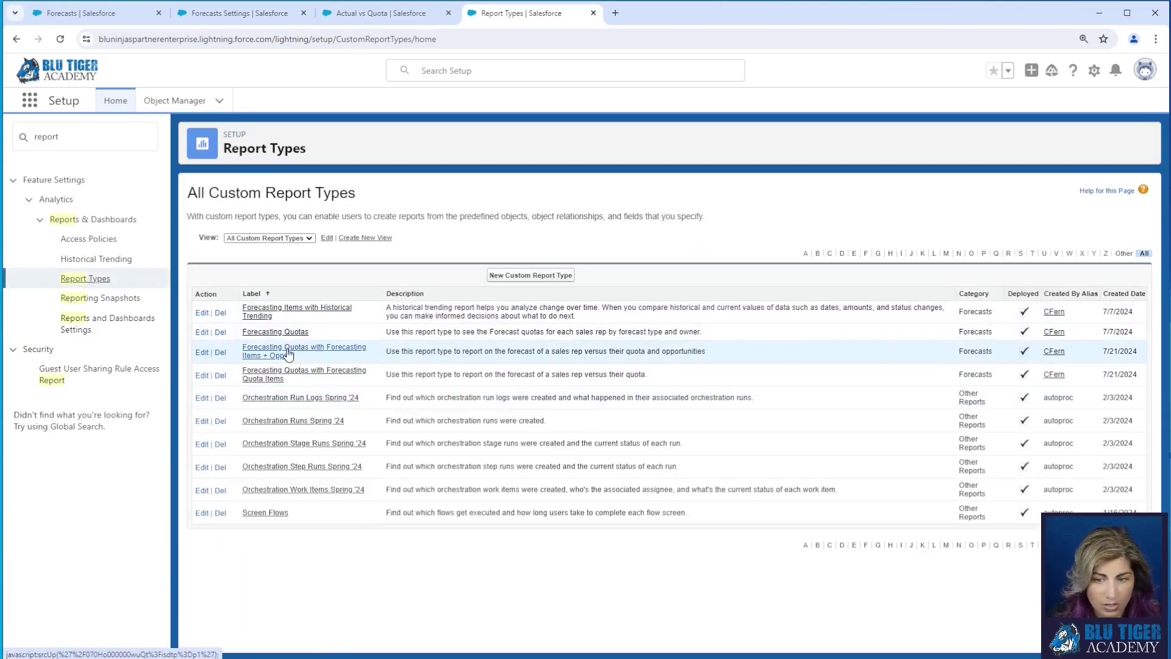
left_click(256, 379)
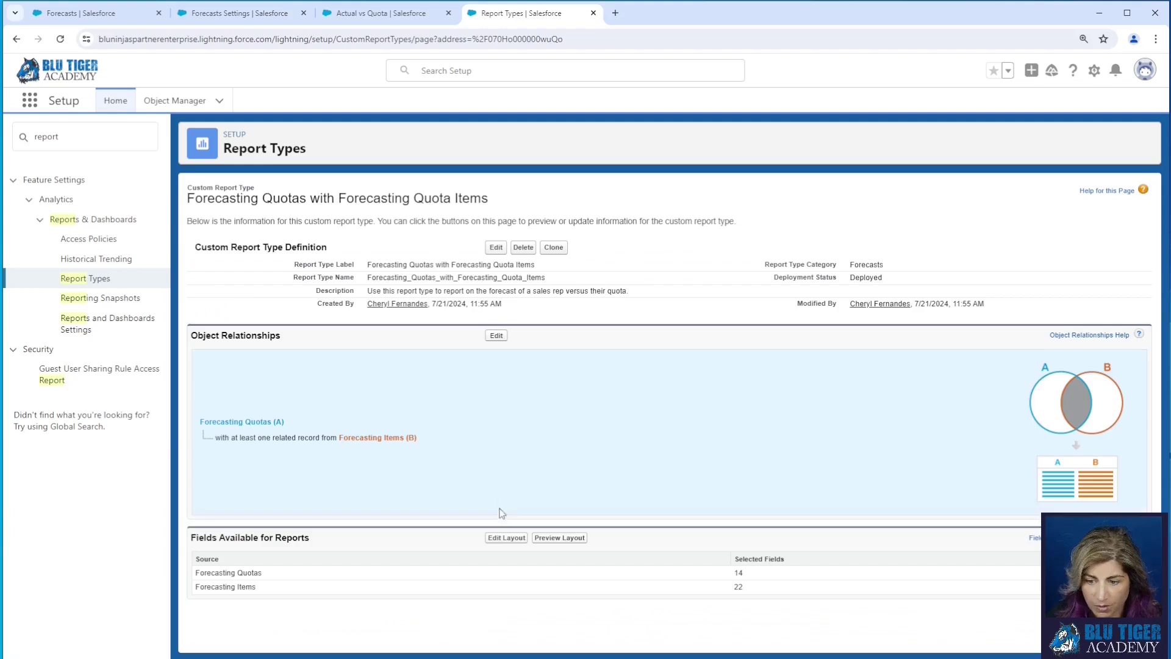
Add the quota owner's Name field to the report type layout through the Owner lookup
left_click(504, 538)
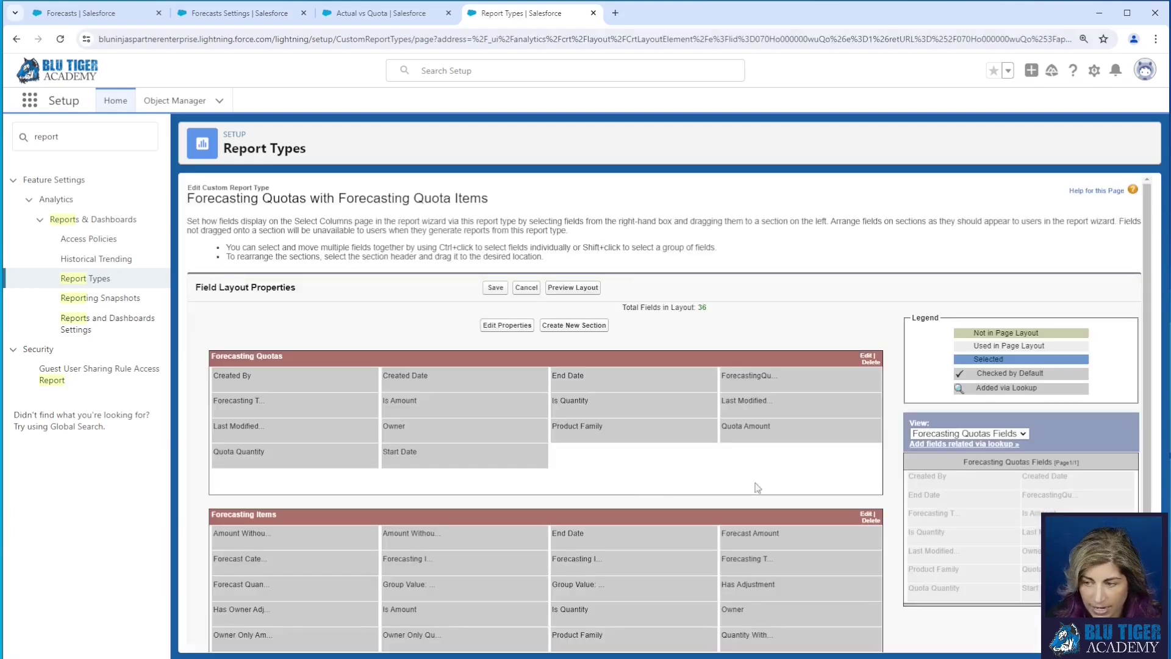
scroll(783, 467, "down", 1)
scroll(783, 467, "down", 2)
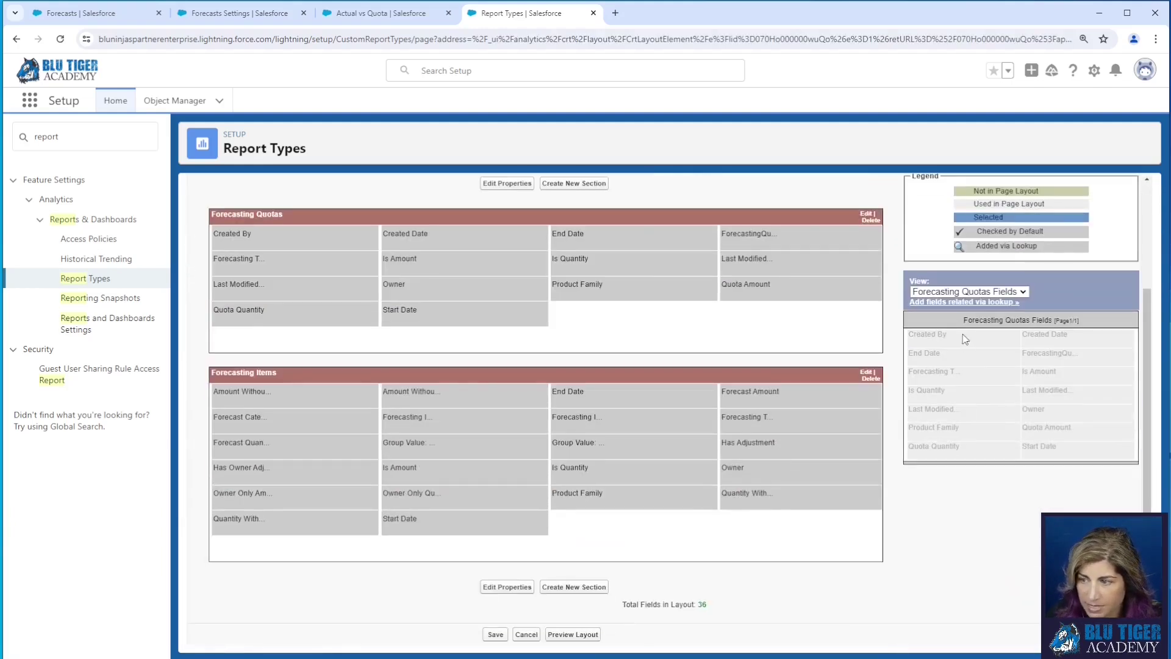
left_click(964, 302)
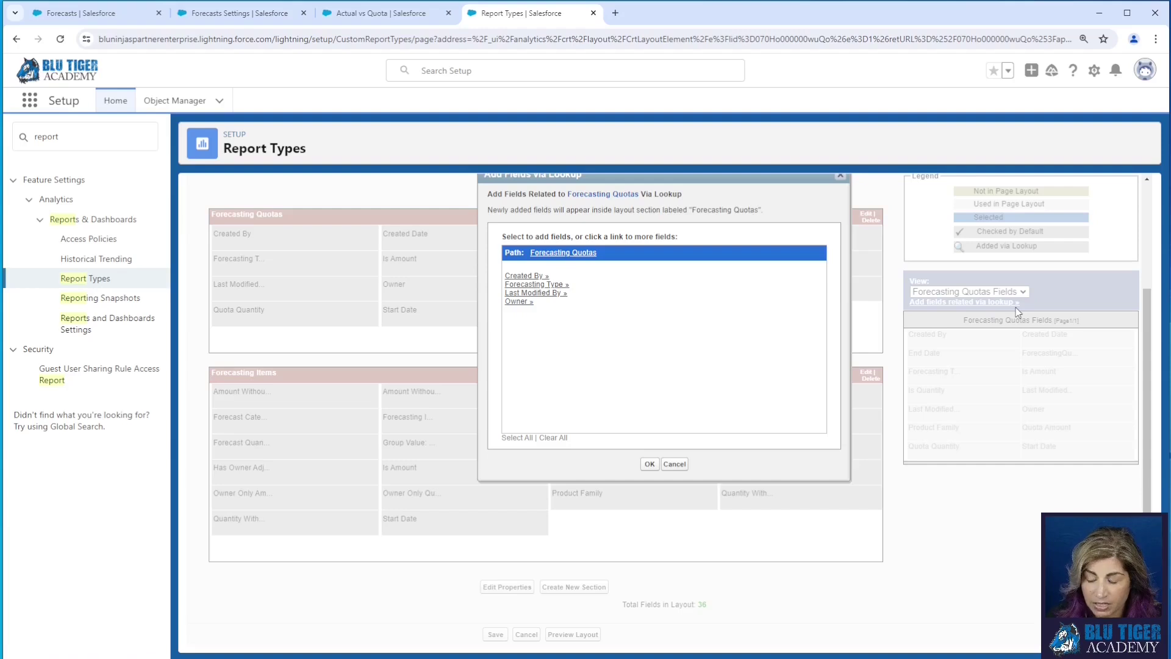
left_click(516, 301)
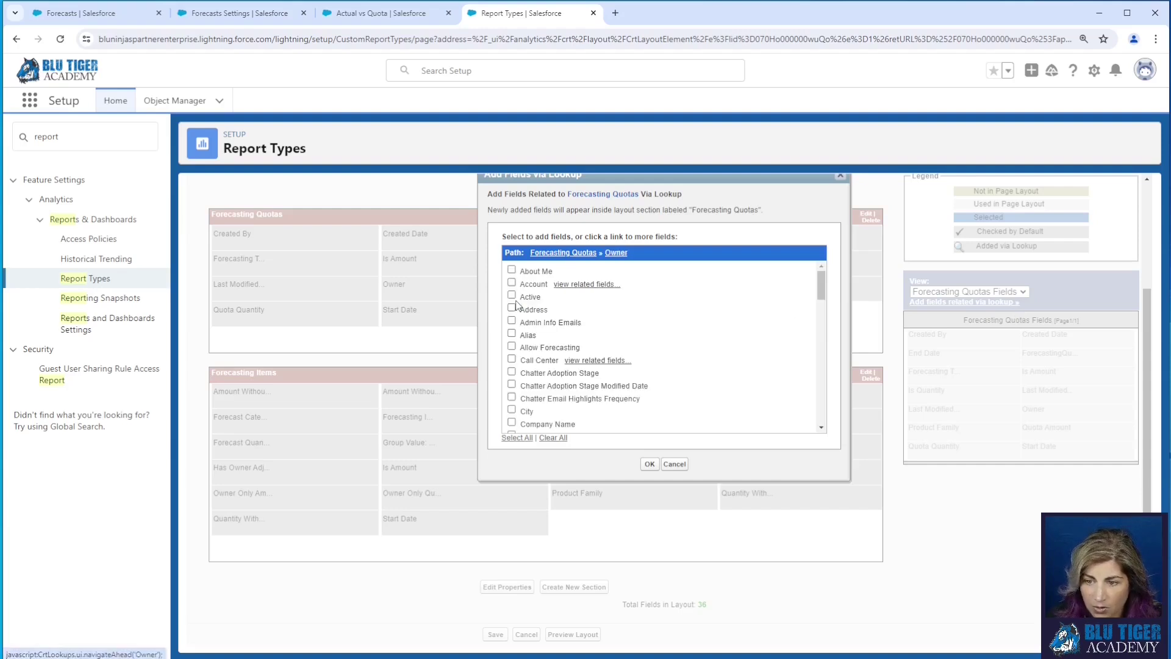
scroll(549, 335, "down", 5)
scroll(548, 334, "down", 8)
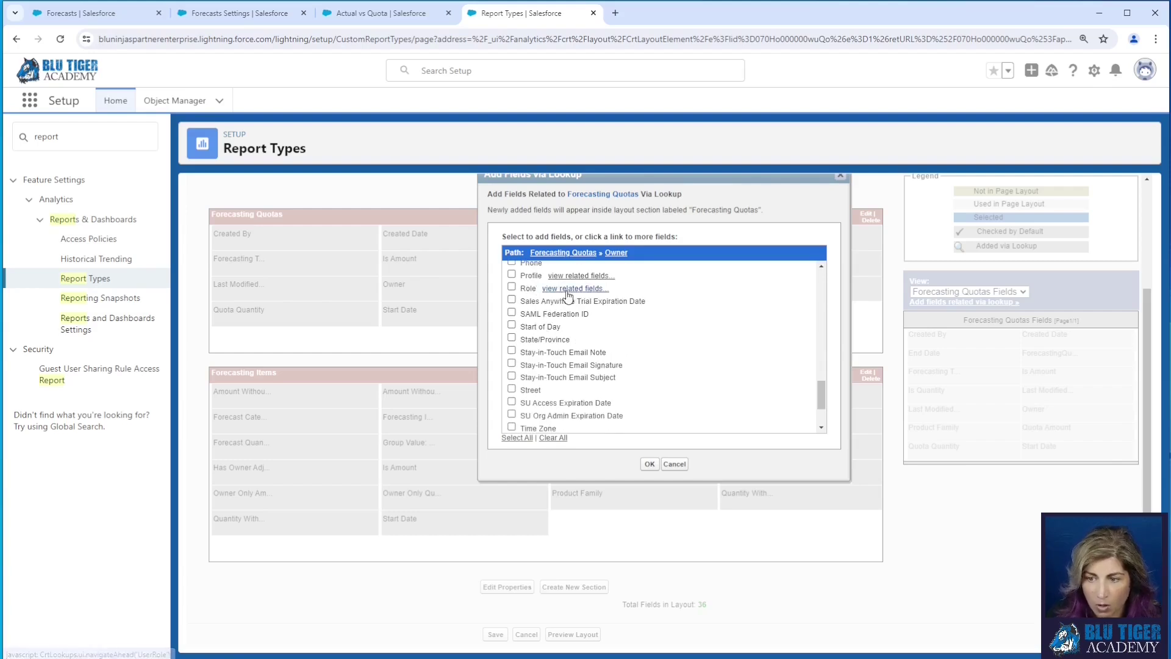
left_click(567, 291)
left_click(648, 465)
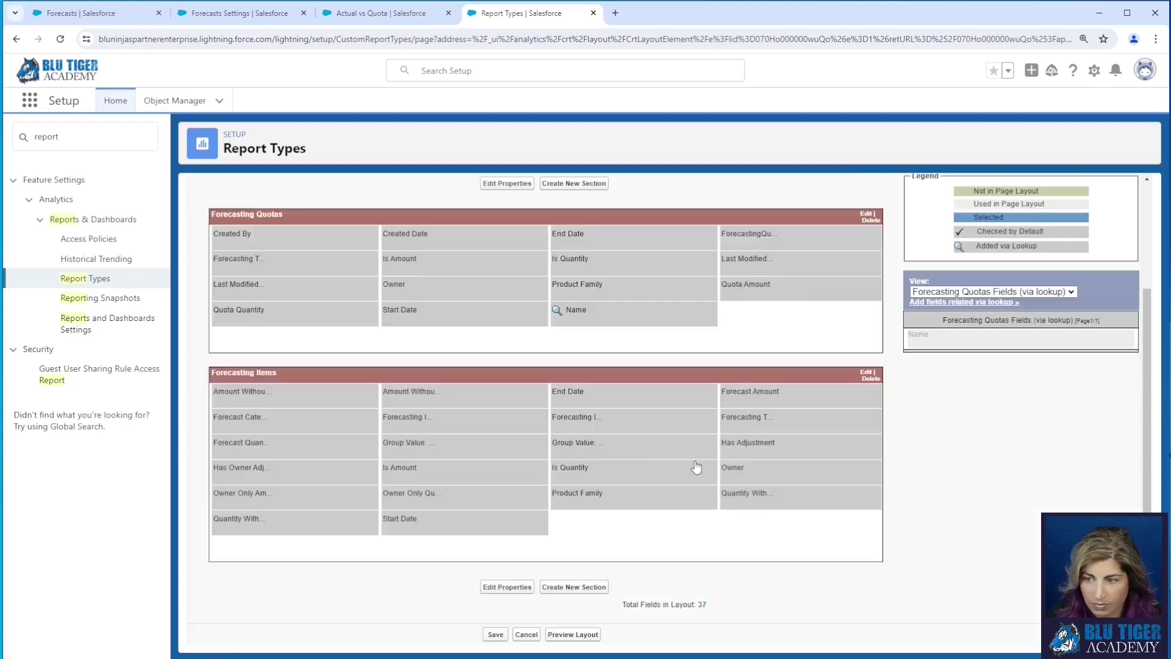
left_click(567, 309)
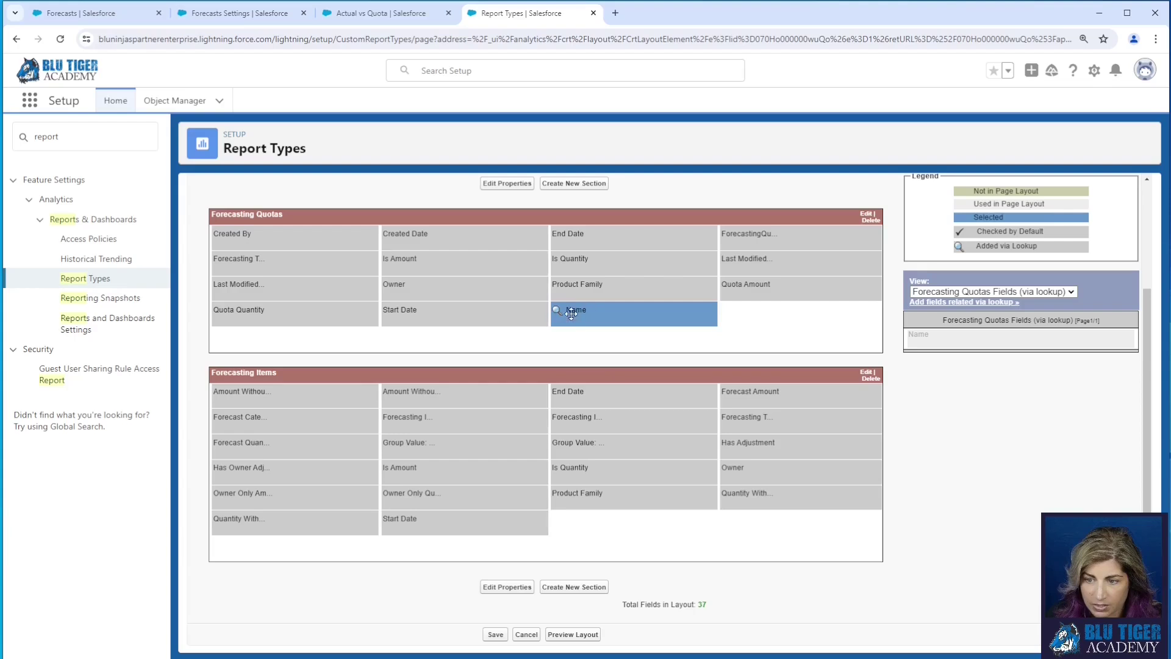
Create a 'Forecast Owner Fields' section, move Name into it, and save the layout
left_click(562, 589)
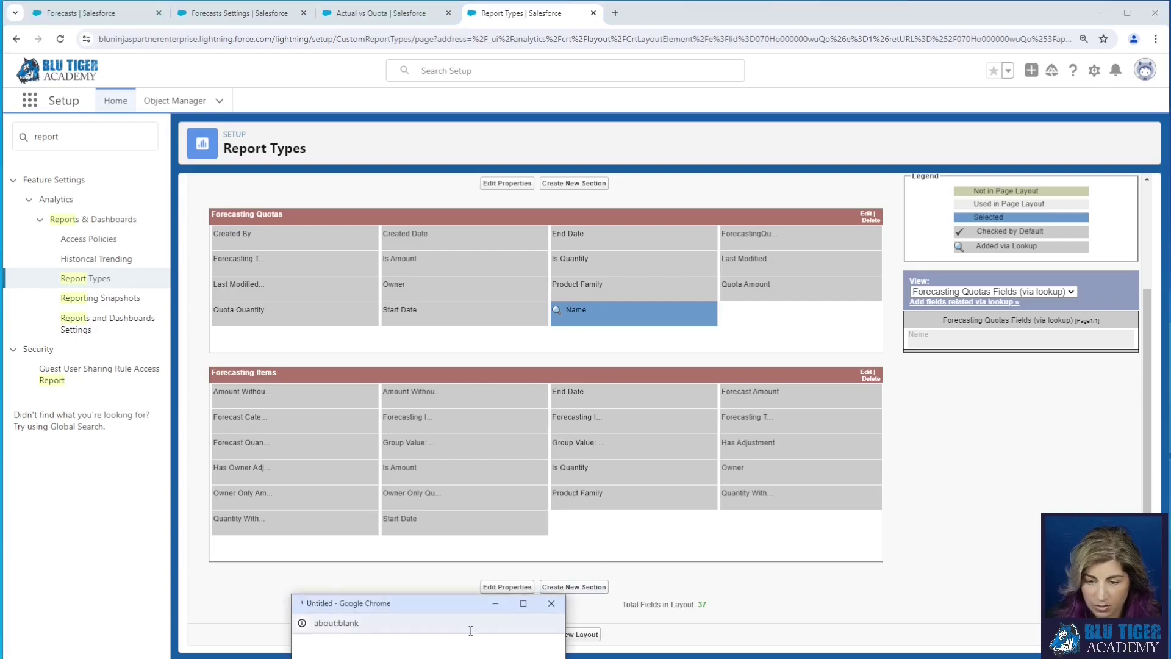
type("Forecast Owner Fields")
key("Return")
left_click_drag(591, 315, 480, 619)
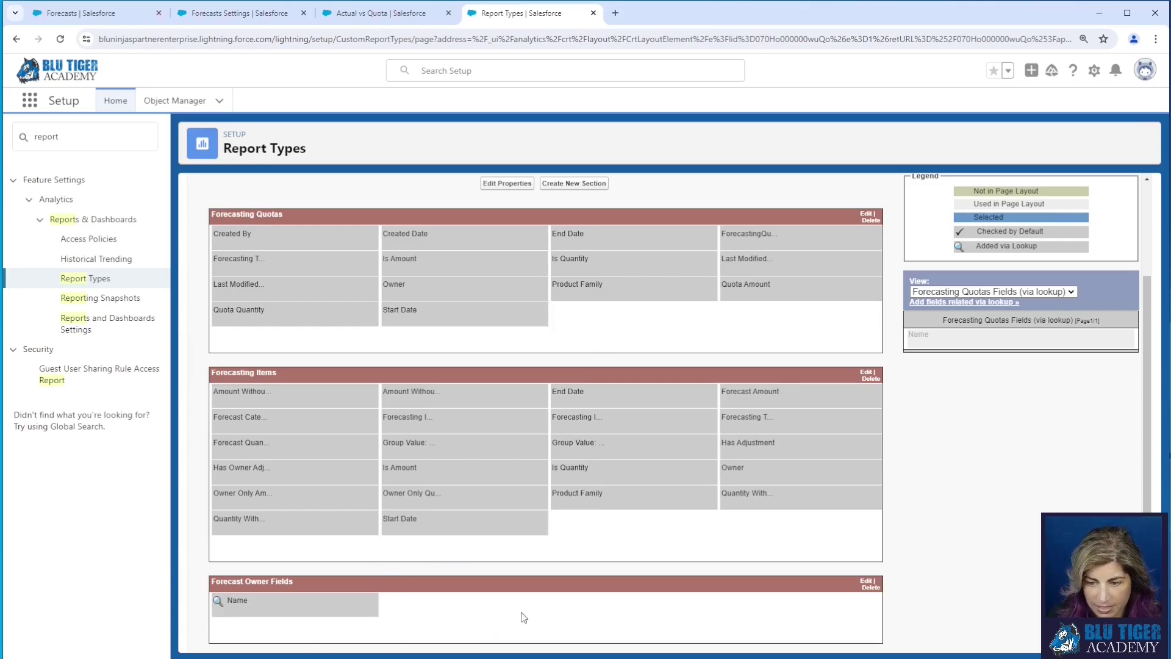
scroll(713, 621, "up", 5)
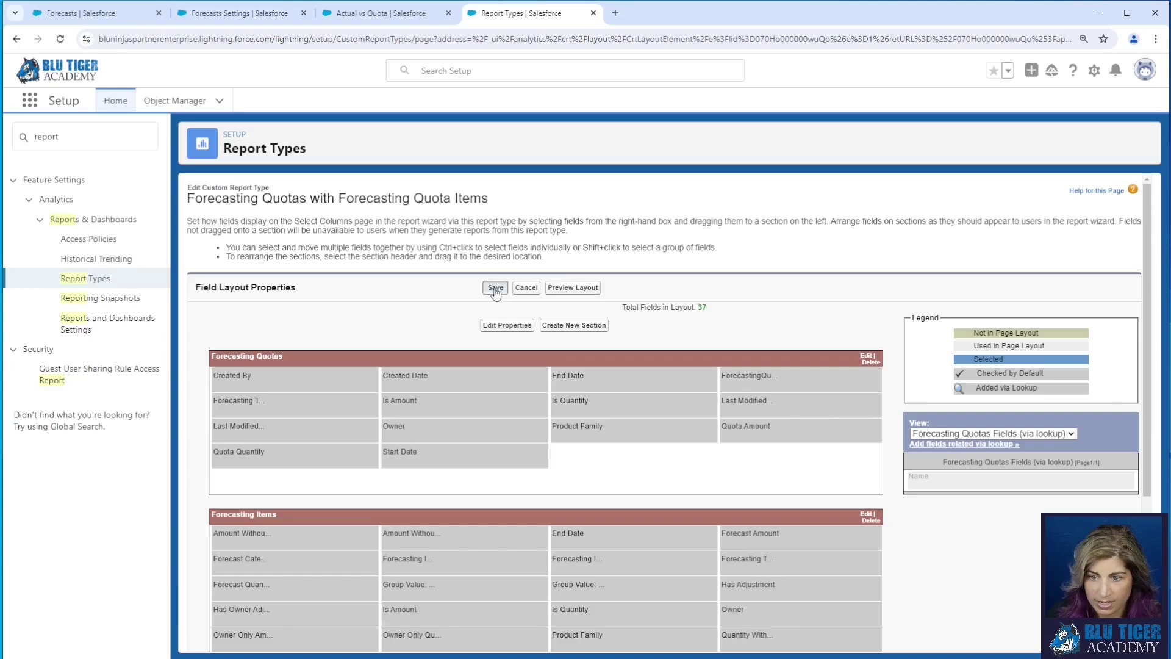
left_click(494, 288)
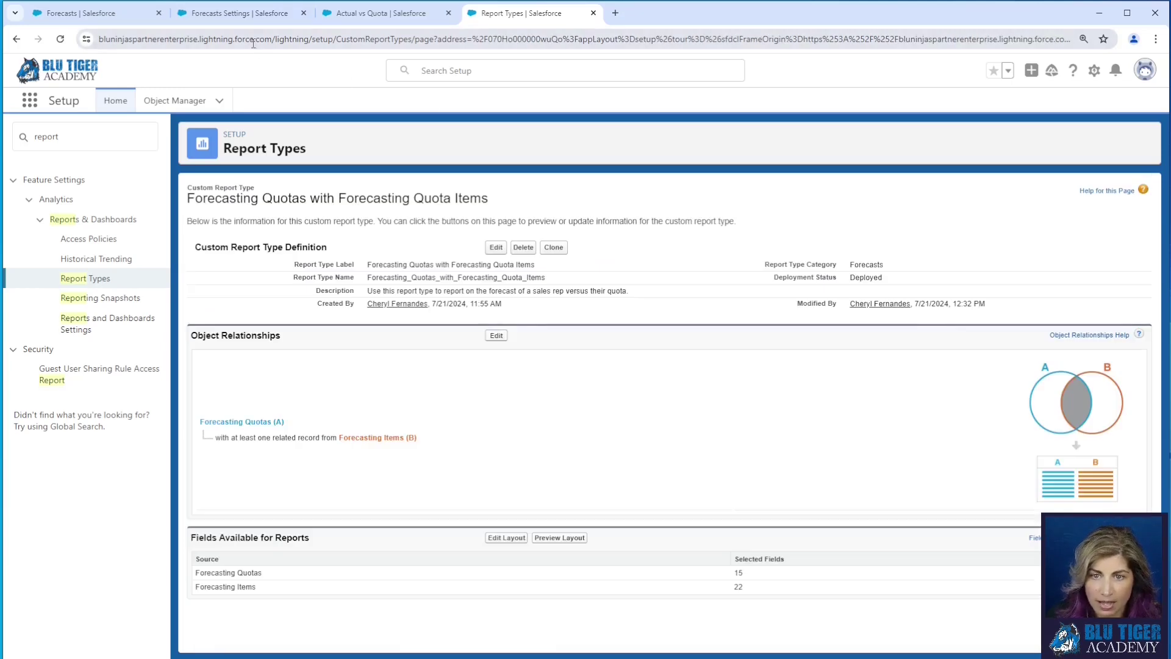
Review the Roles hierarchy found via Quick Find 'role', then return to the Actual vs Quota report
left_click(252, 13)
left_click(25, 139)
type("role")
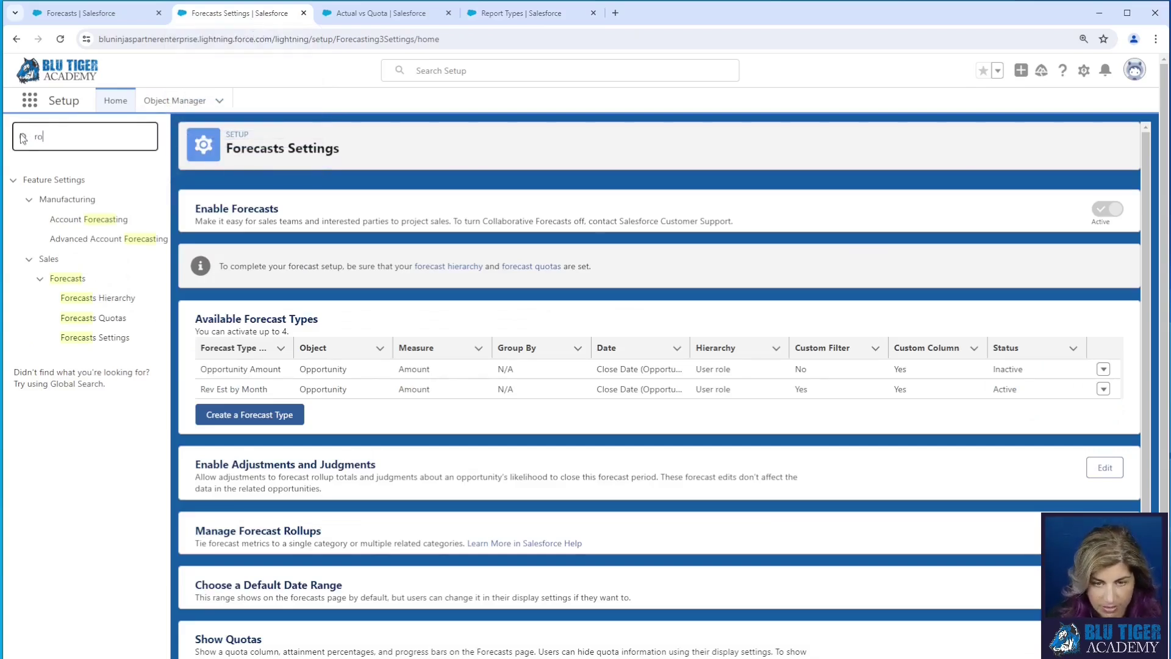
left_click(48, 199)
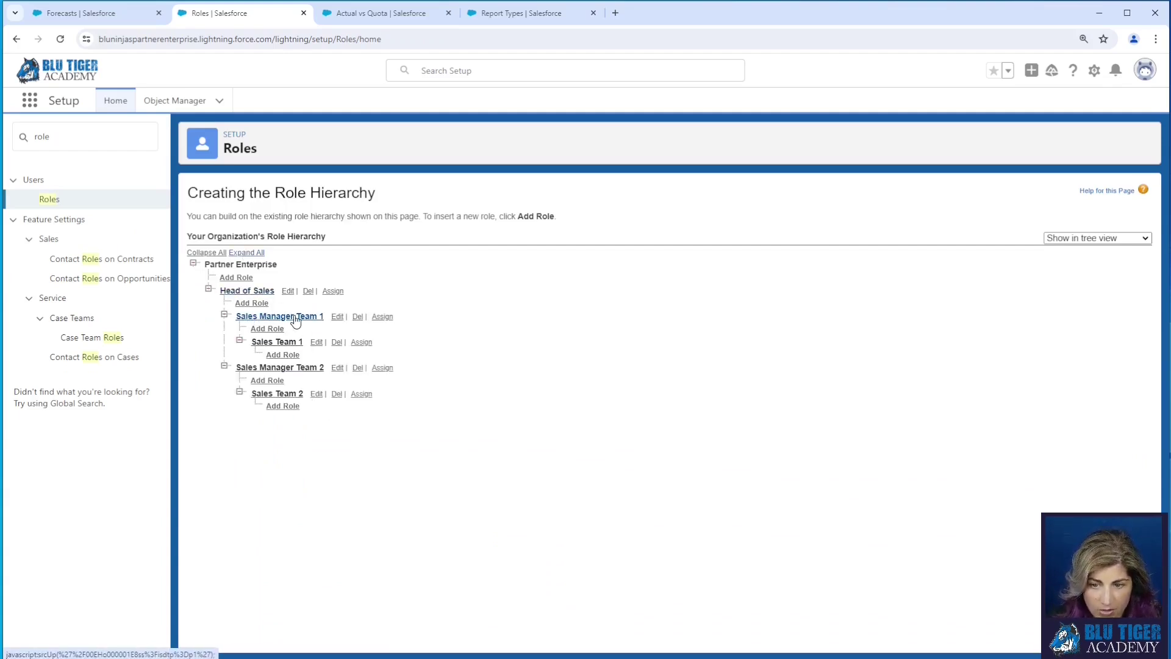
left_click(380, 22)
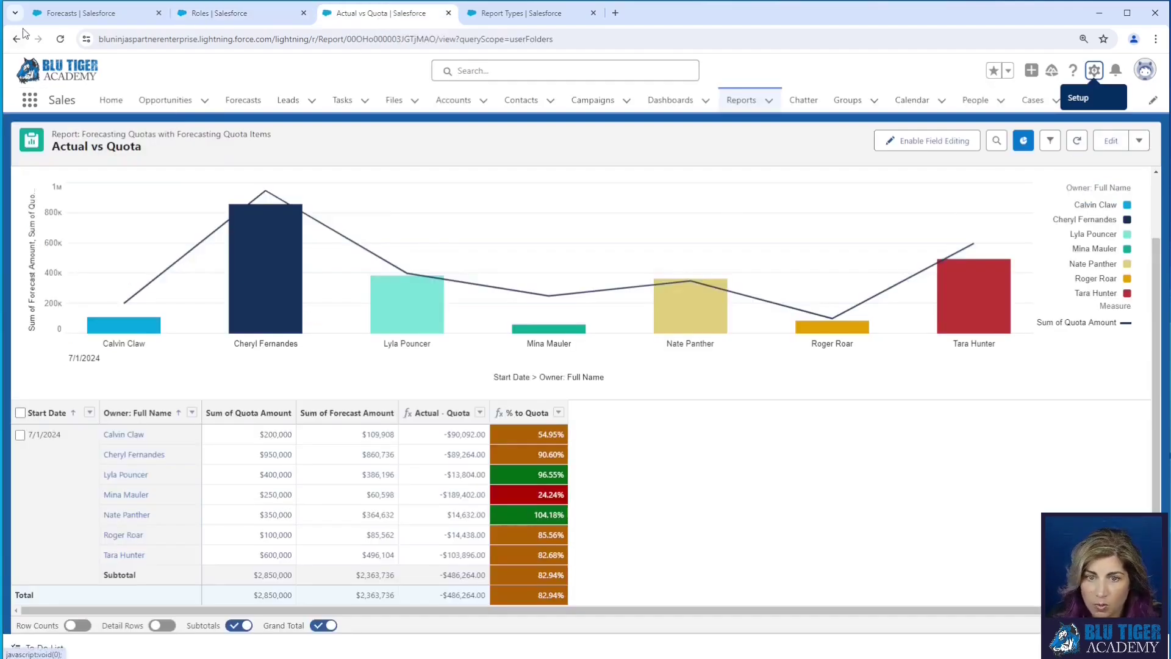
Edit the Actual vs Quota report and filter Owner: Role: Name not equal to 'Head of Sales'
left_click(60, 38)
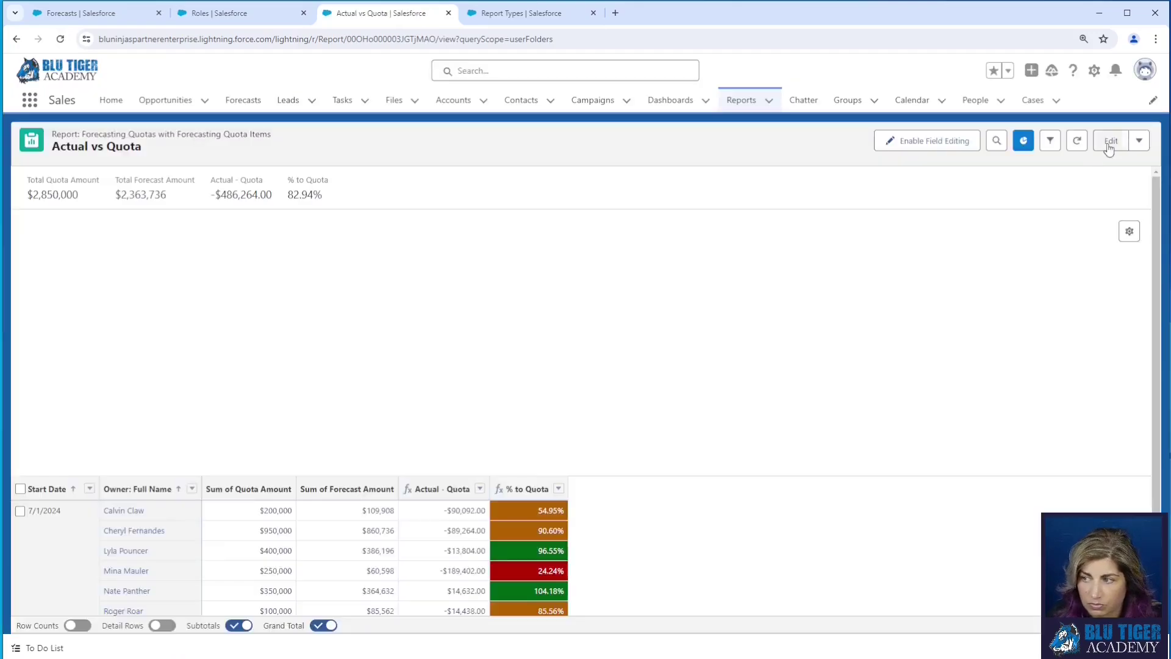
left_click(1109, 147)
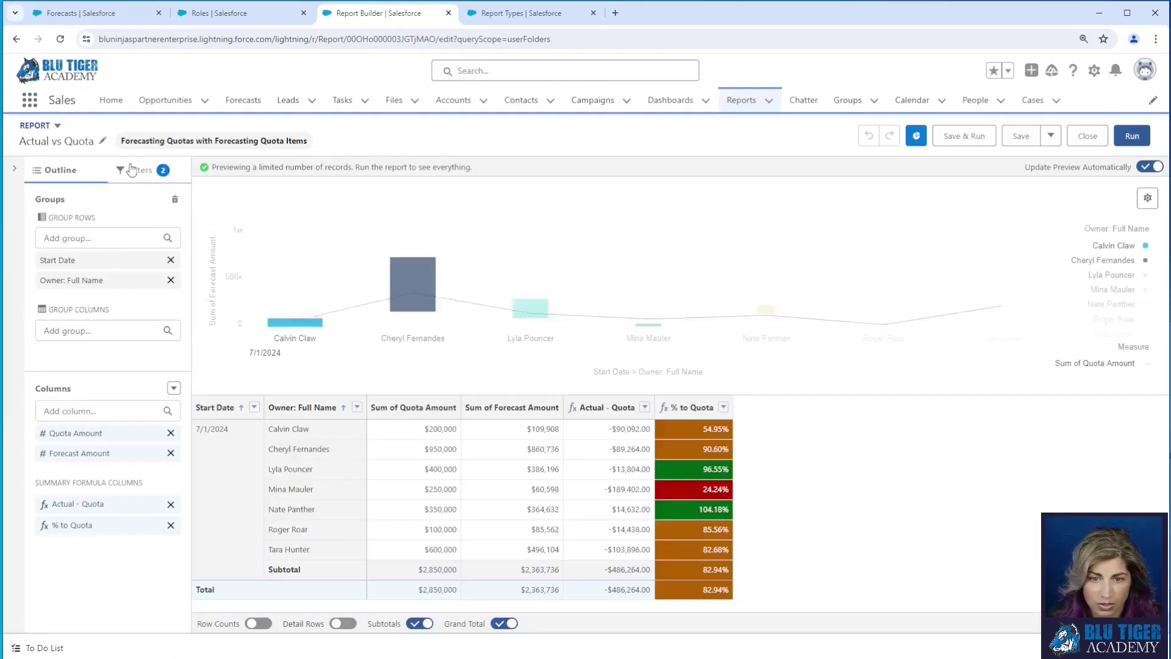
left_click(131, 169)
left_click(78, 219)
type("role")
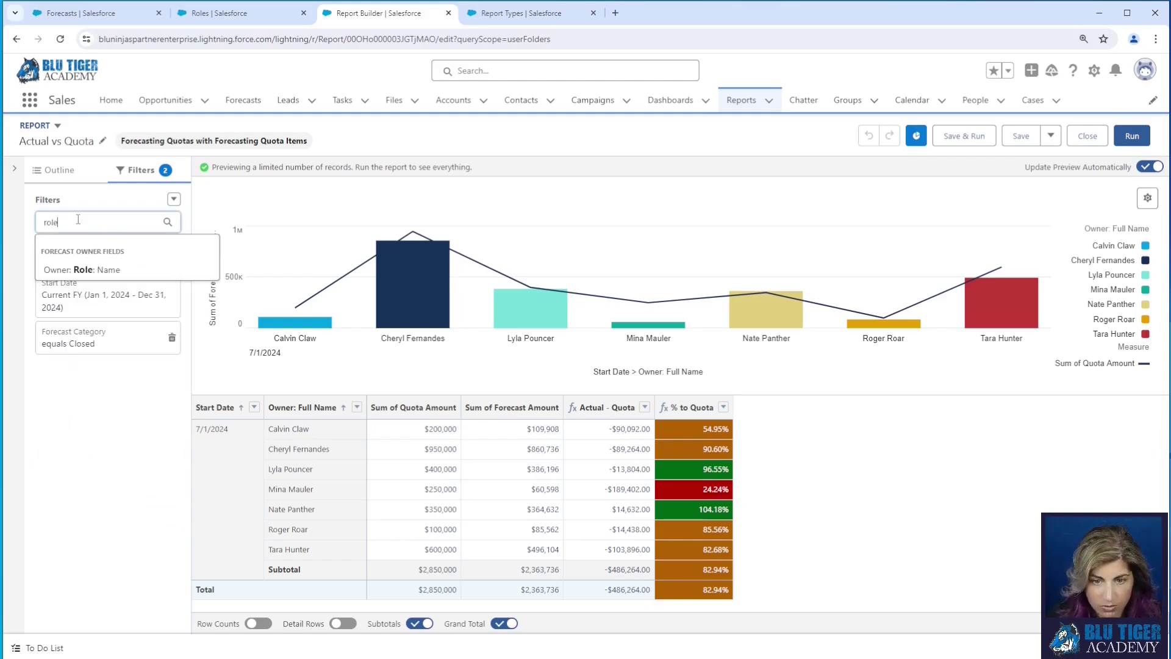
left_click(110, 272)
left_click(263, 373)
left_click(263, 418)
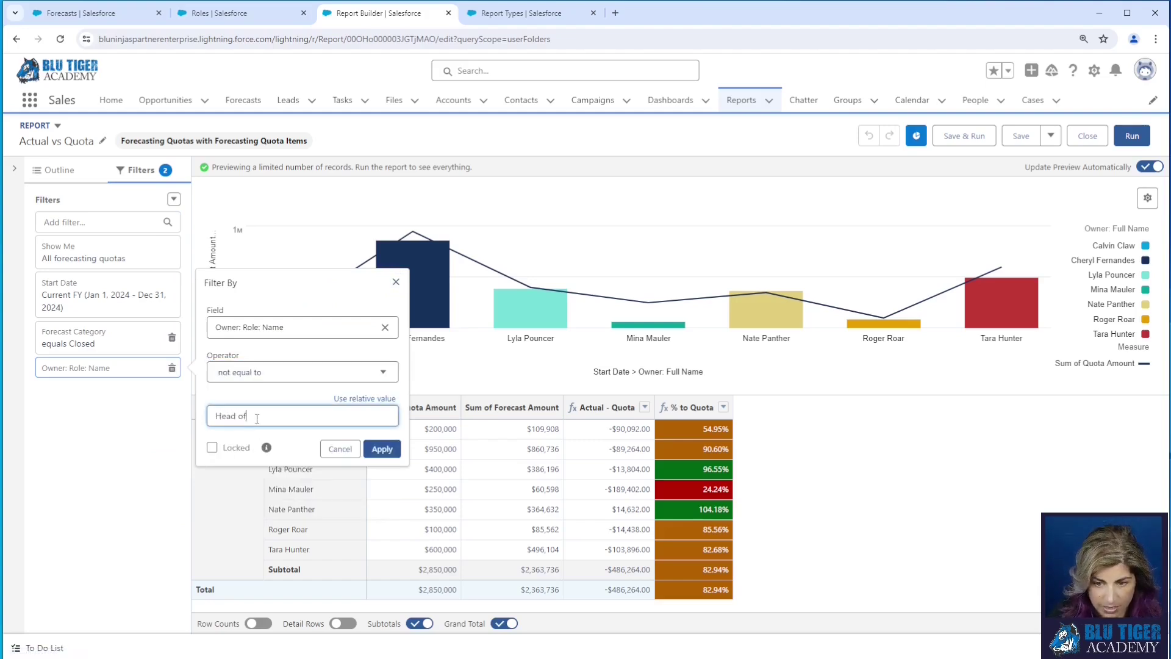
type("Head of Sales")
left_click(382, 449)
Add an Owner: Role: Name 'does not contain Sales Manager Team' filter, then save and run
left_click(95, 221)
type("owner")
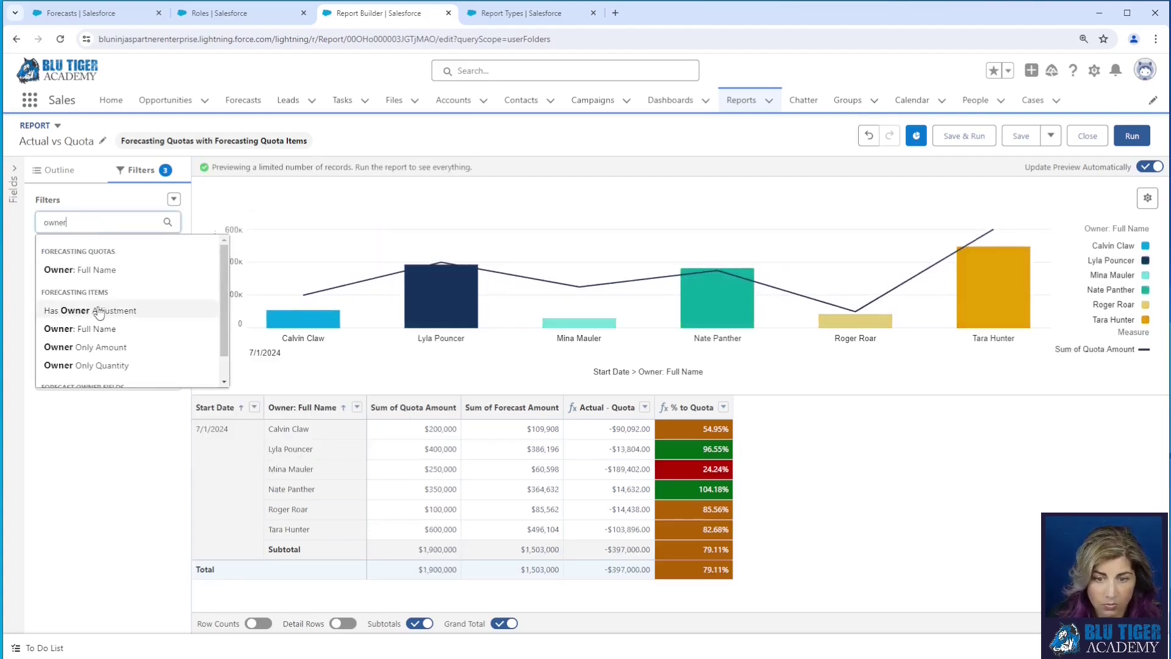
double_click(64, 222)
type("role")
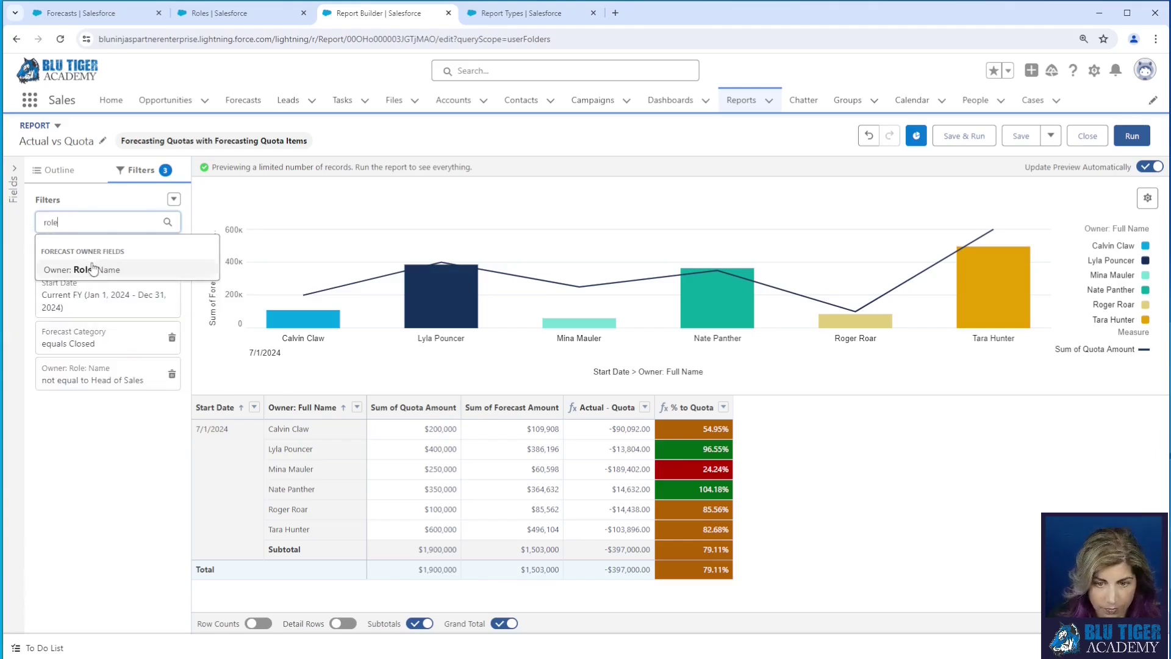
left_click(80, 269)
left_click(299, 408)
scroll(279, 488, "down", 2)
left_click(278, 524)
left_click(261, 449)
type("Sales Team")
type("Manager Team")
left_click(382, 484)
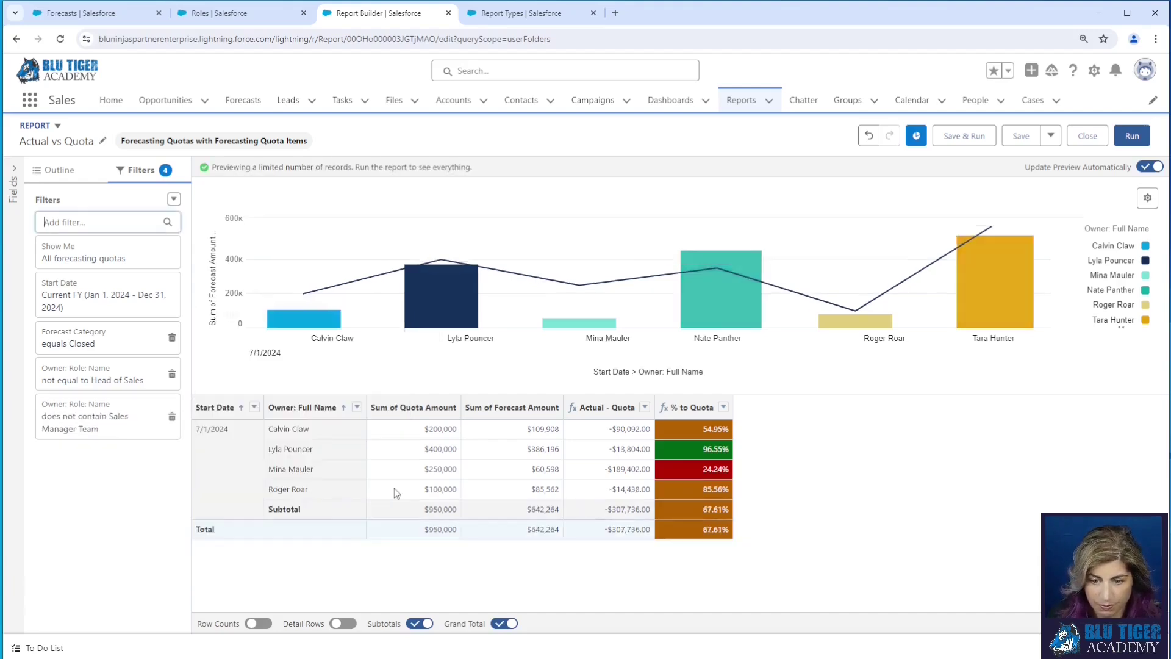
left_click(969, 144)
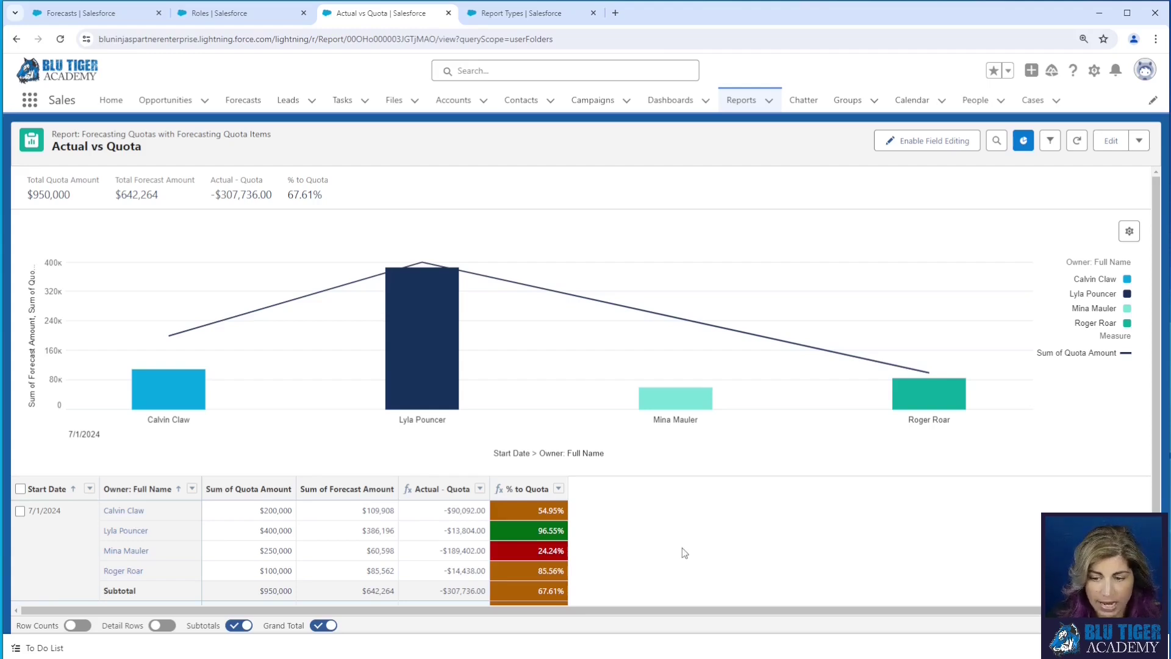
Close the Actual vs Quota and Report Types tabs and go to Forecasts Settings via Quick Find 'forecast'
left_click(448, 13)
left_click(448, 13)
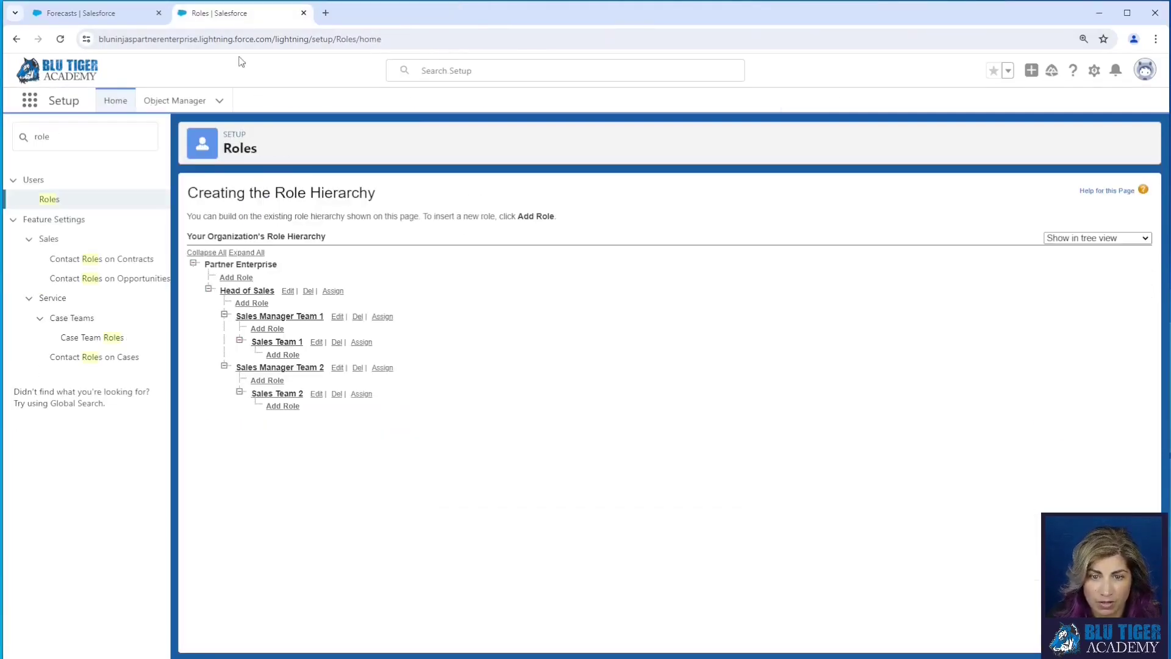
left_click(85, 141)
key("ctrl+a")
type("forecast")
left_click(115, 337)
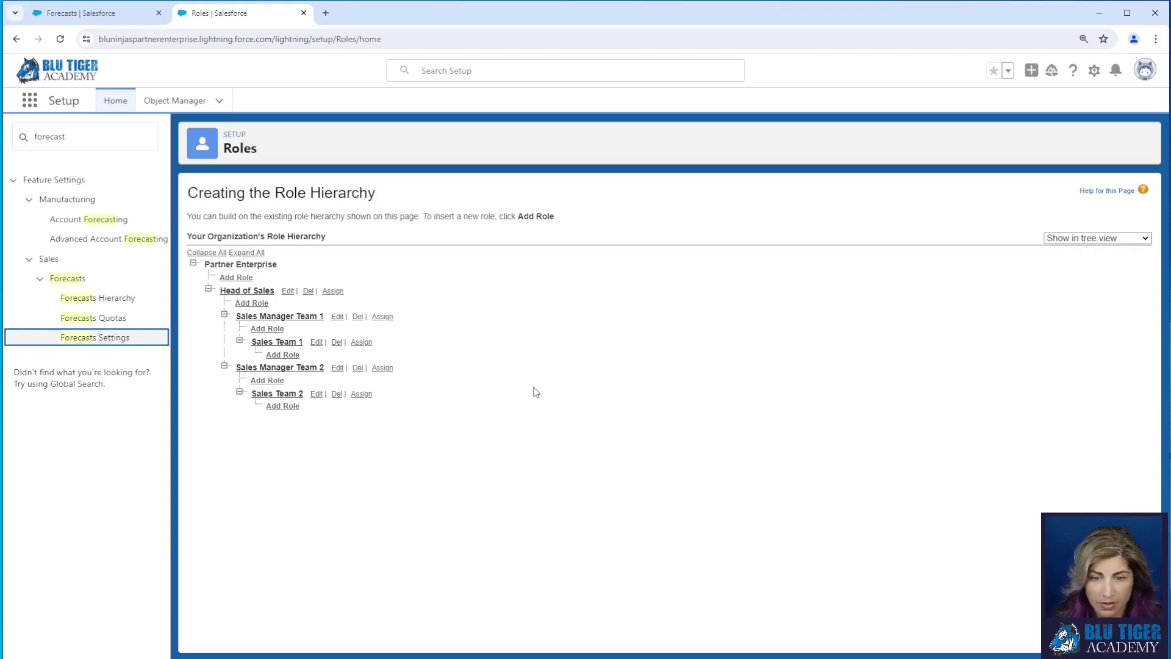
left_click(101, 339)
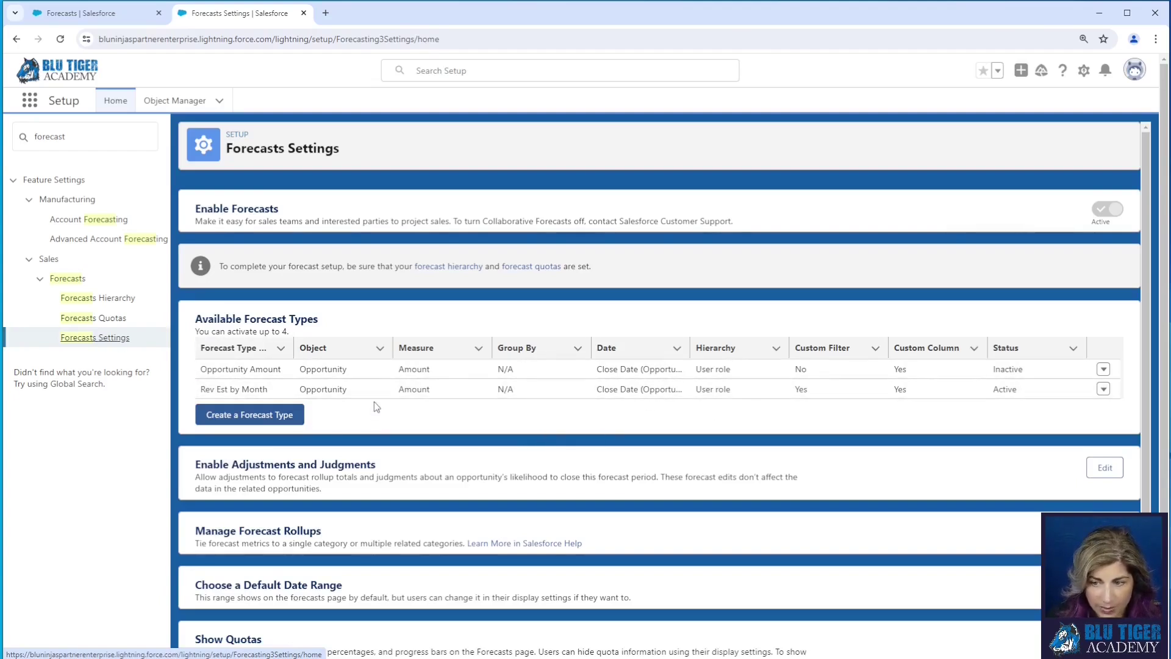
Set up a new forecast type on Opportunity Amount, Close Date, rolled up by user role, with no filters
left_click(287, 417)
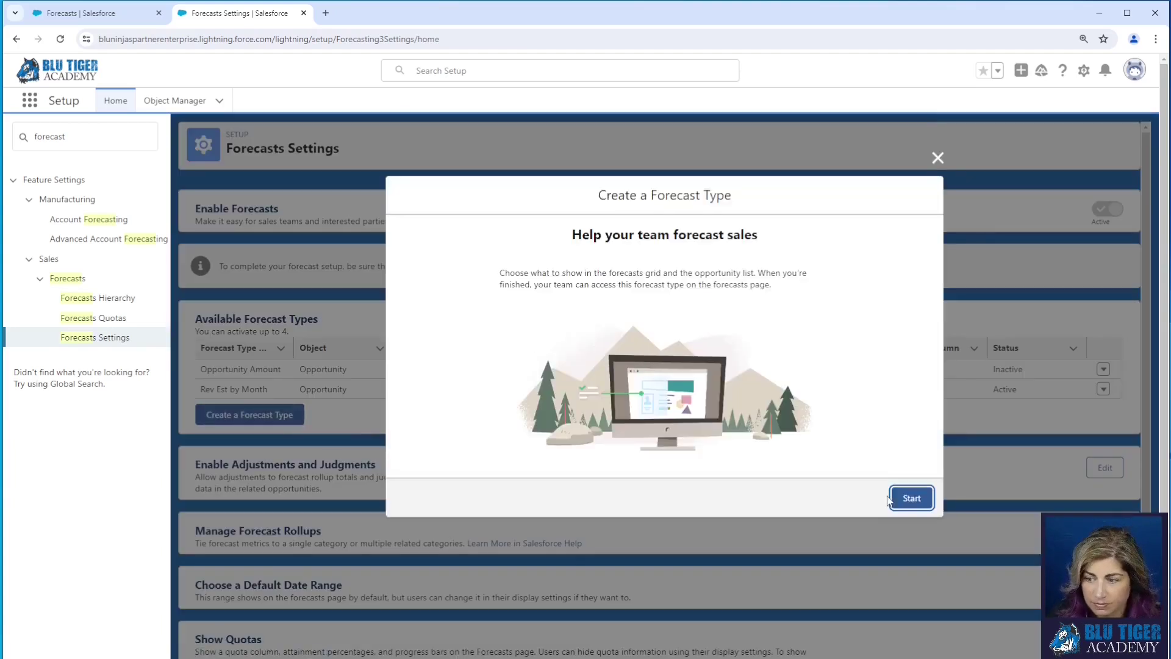
left_click(911, 498)
left_click(617, 352)
left_click(617, 374)
left_click(911, 492)
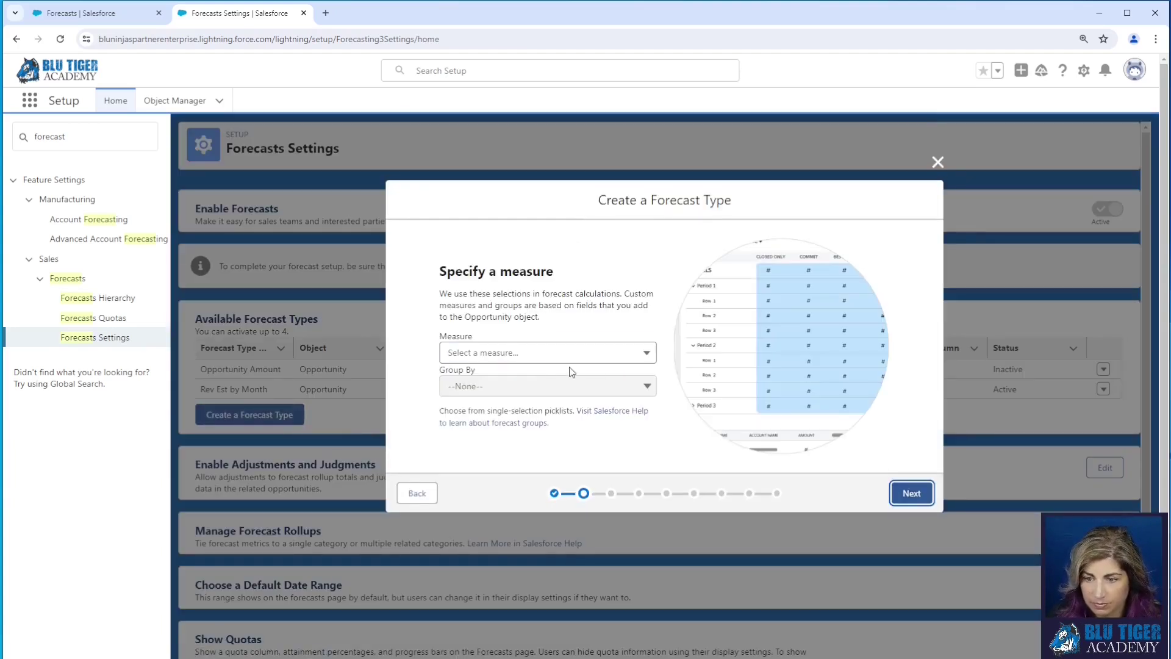
left_click(911, 493)
left_click(549, 335)
left_click(537, 364)
left_click(911, 493)
left_click(549, 324)
left_click(515, 353)
left_click(911, 493)
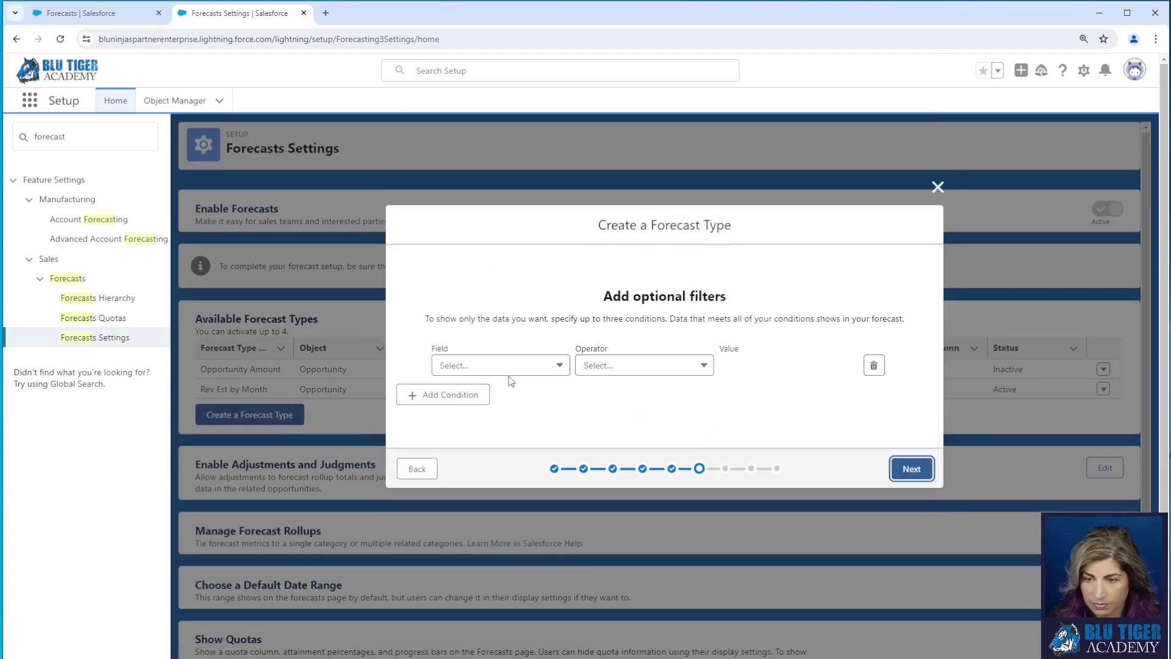
left_click(911, 469)
Name the forecast type 'Rev Est by Month Roll Ups' and save it
left_click(533, 351)
type("Rev Est by Month Roll Ups")
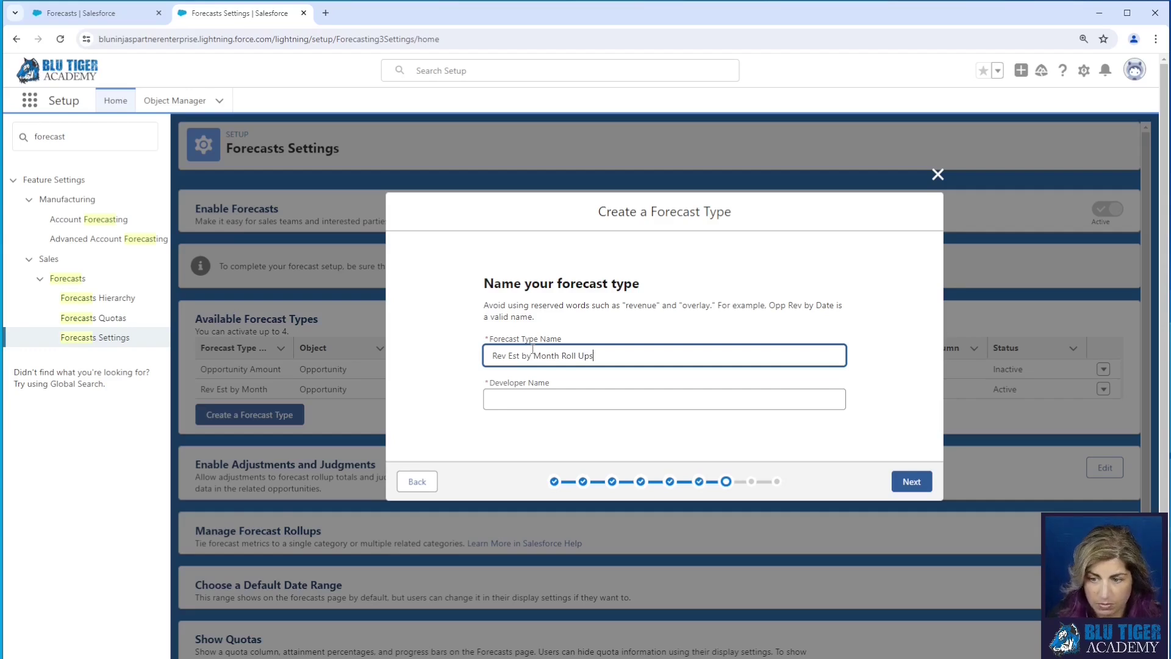
left_click(533, 397)
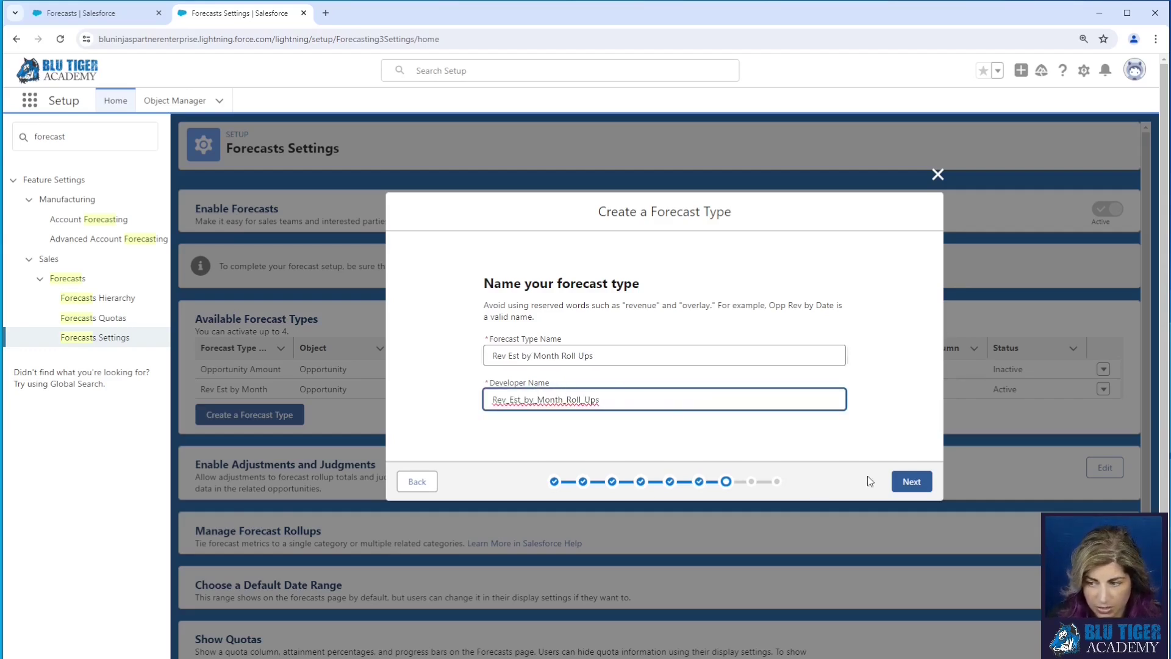
left_click(897, 482)
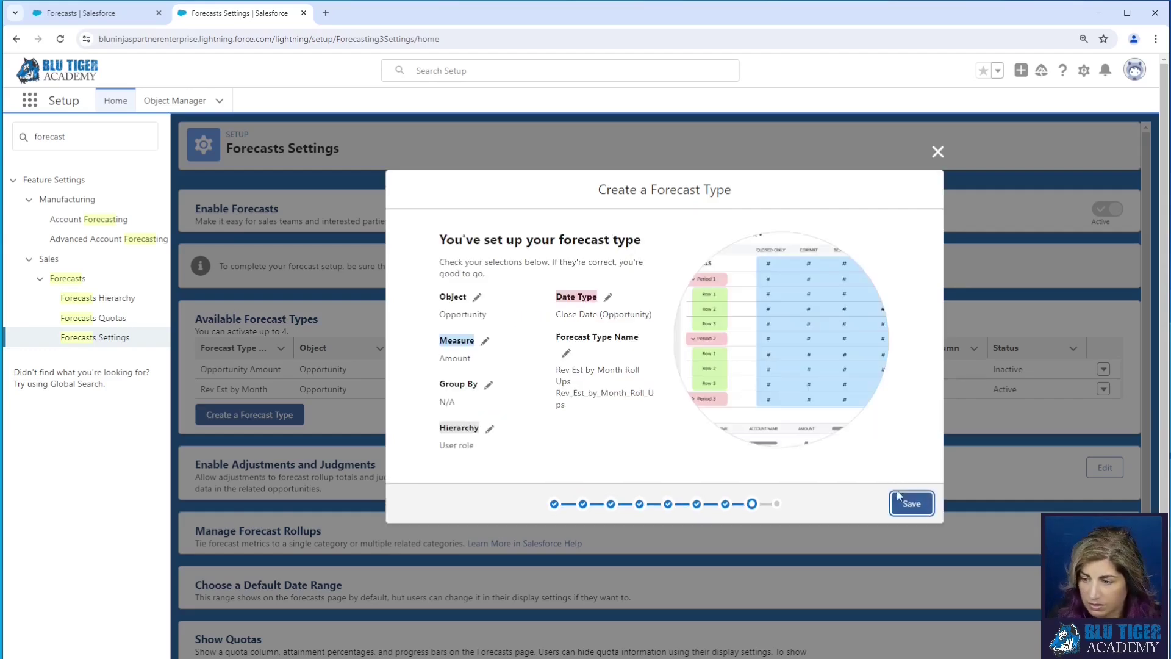
left_click(897, 503)
left_click(930, 514)
left_click(923, 519)
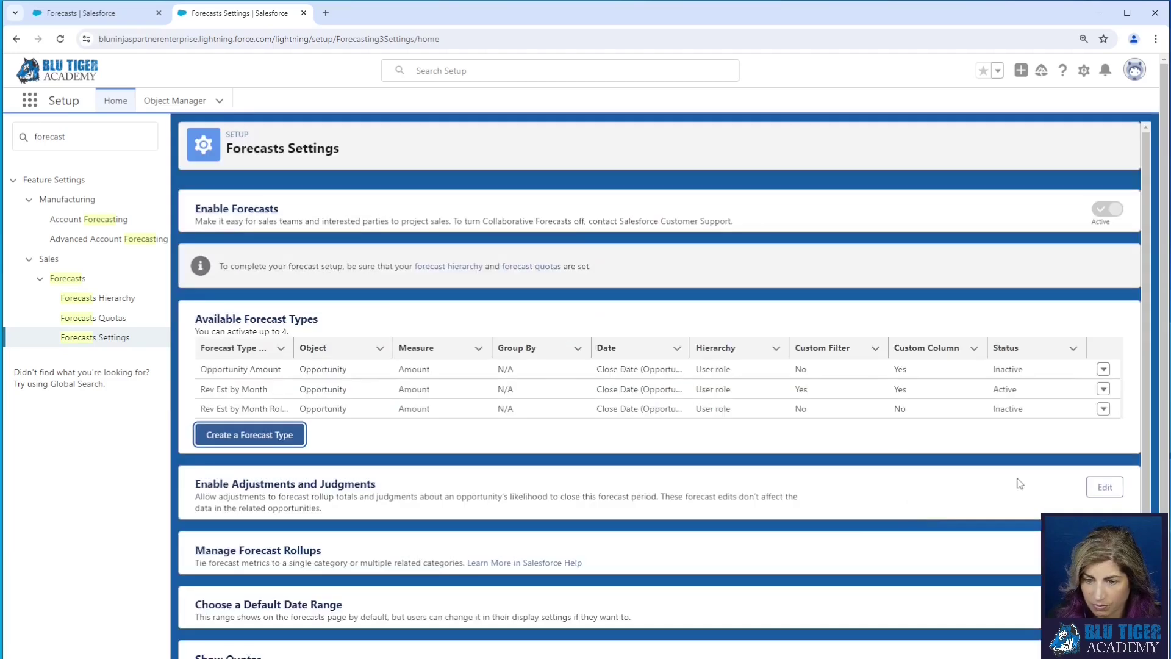
Activate Rev Est by Month Roll Ups and widen the Forecast Type Name column
left_click(1104, 409)
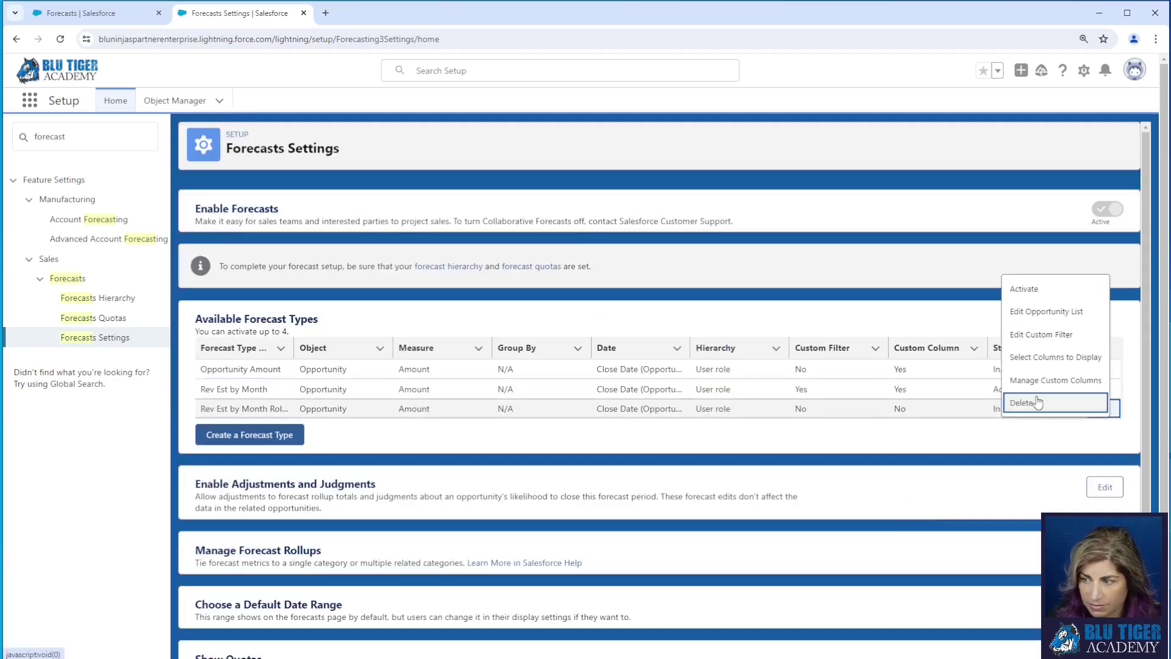
left_click(1038, 288)
left_click_drag(292, 346, 348, 346)
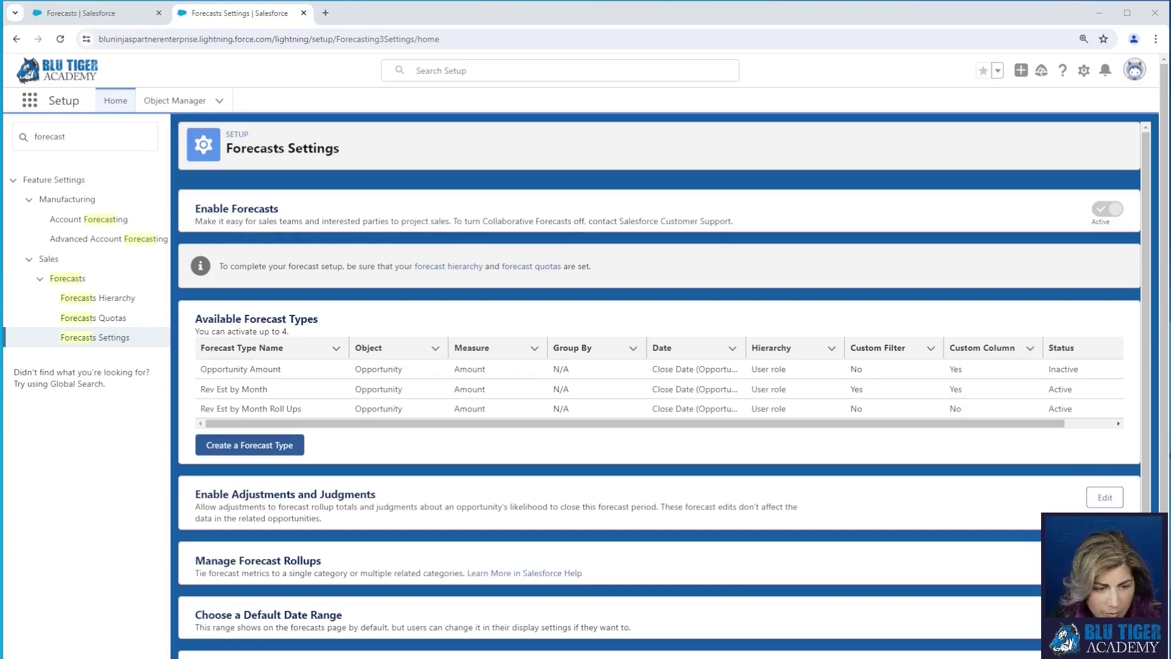
left_click(1084, 70)
In the Developer Console, run SELECT Id, MasterLabel, DeveloperName FROM ForecastingType
left_click(1047, 195)
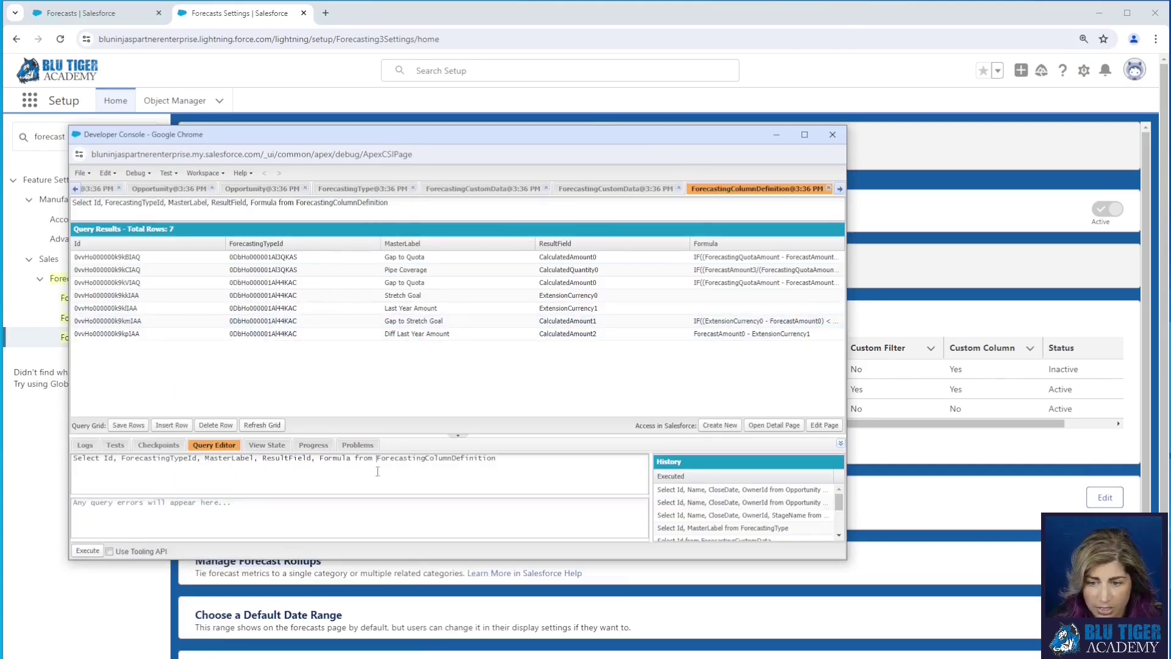
left_click_drag(378, 471, 56, 459)
type("Select Id, MasterLabel, developerName from ForecastingType to get the ForecastingType Id")
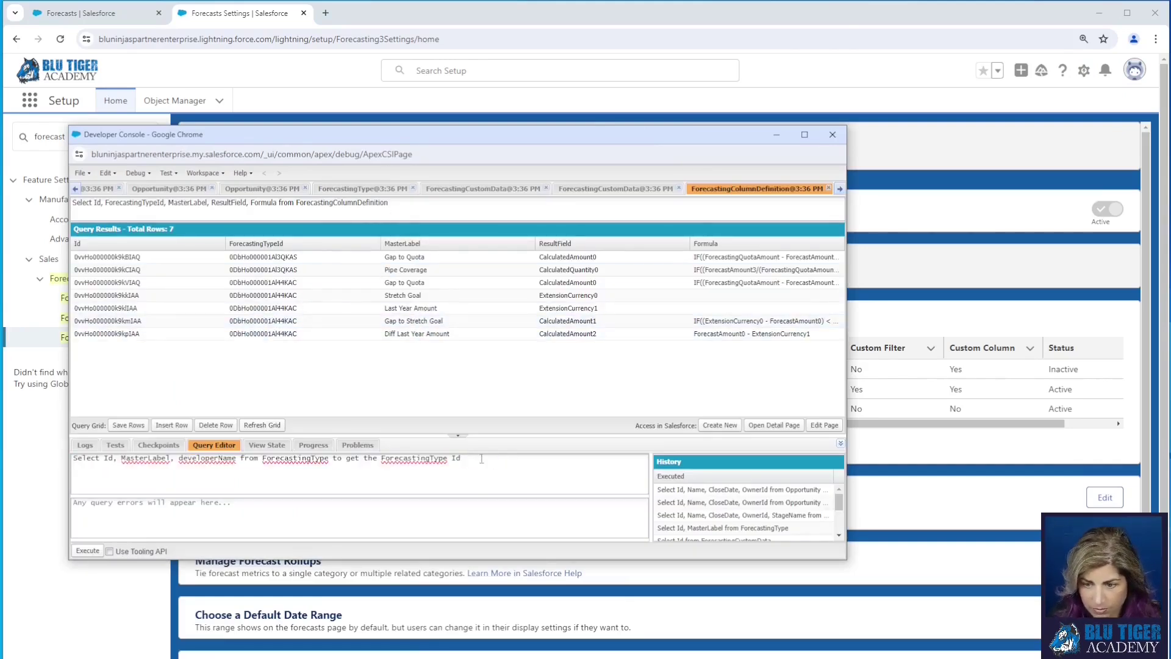
left_click_drag(482, 461, 330, 460)
key("BackSpace")
left_click(87, 550)
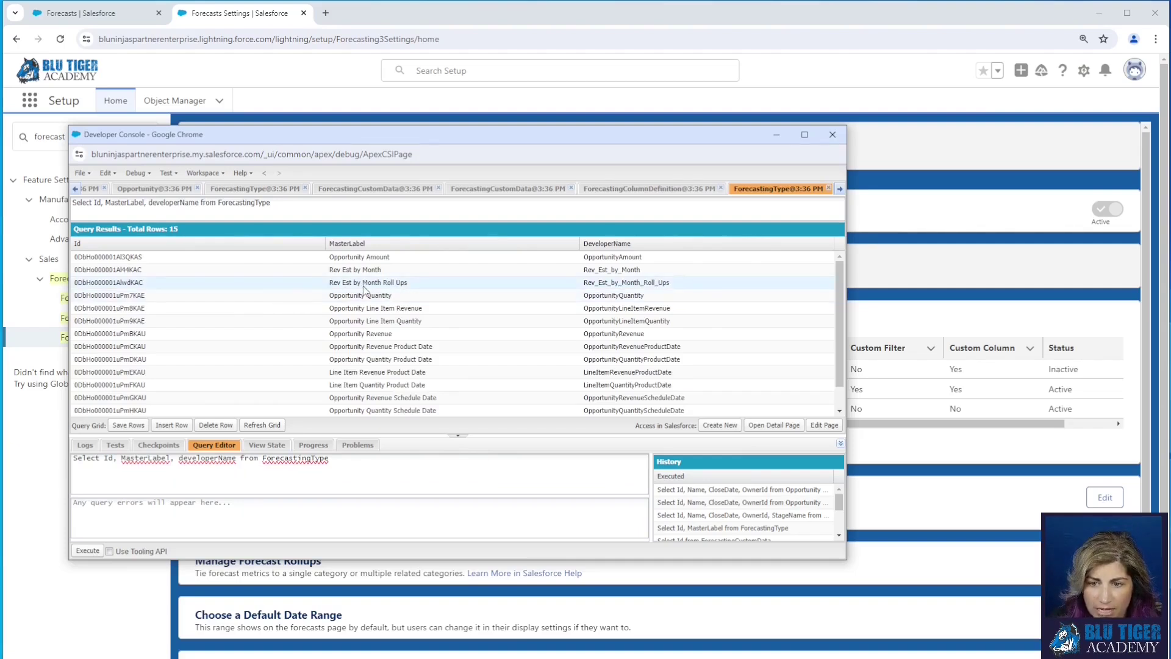
Copy the Rev Est by Month Roll Ups forecast type's Id from the query results
double_click(140, 282)
left_click_drag(142, 283, 53, 288)
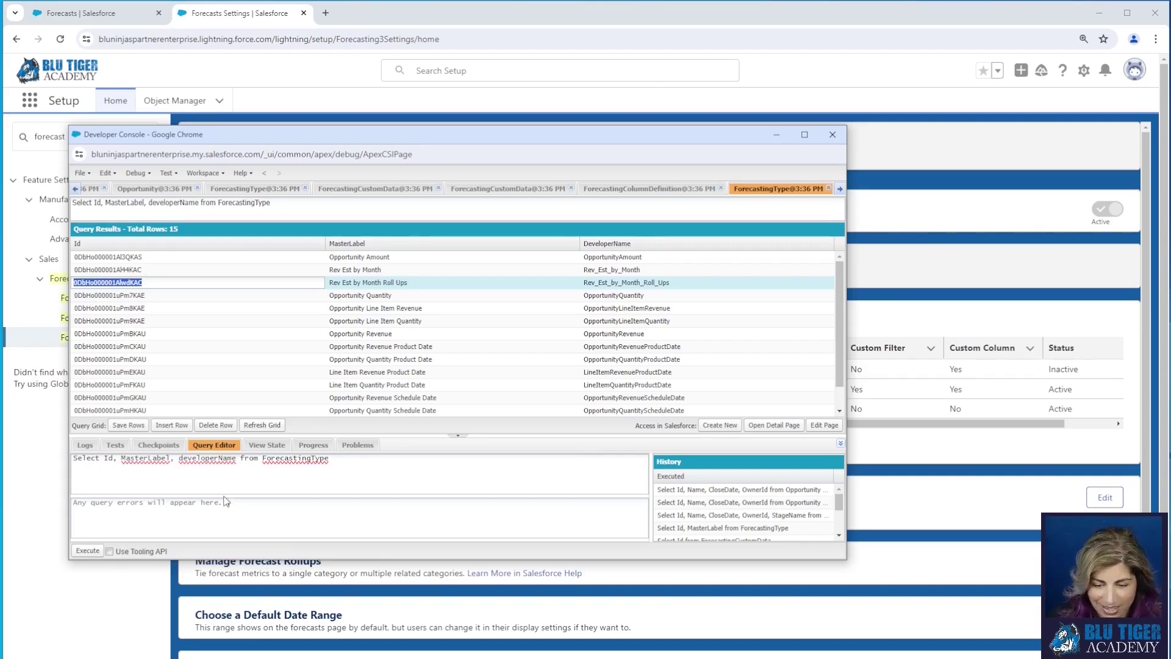
key("alt+Tab")
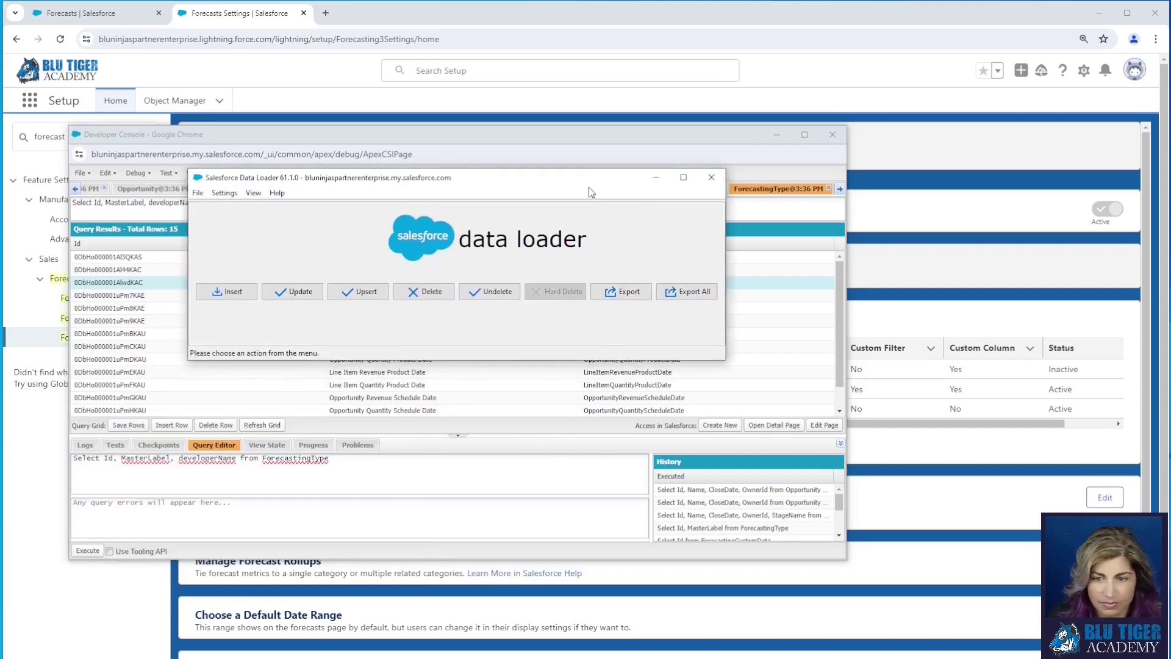
Set up a Forecasting Quota export to file ForecastQuotaextractforForecastQuotaImport07212024
left_click(622, 293)
type("forecasting")
left_click(234, 496)
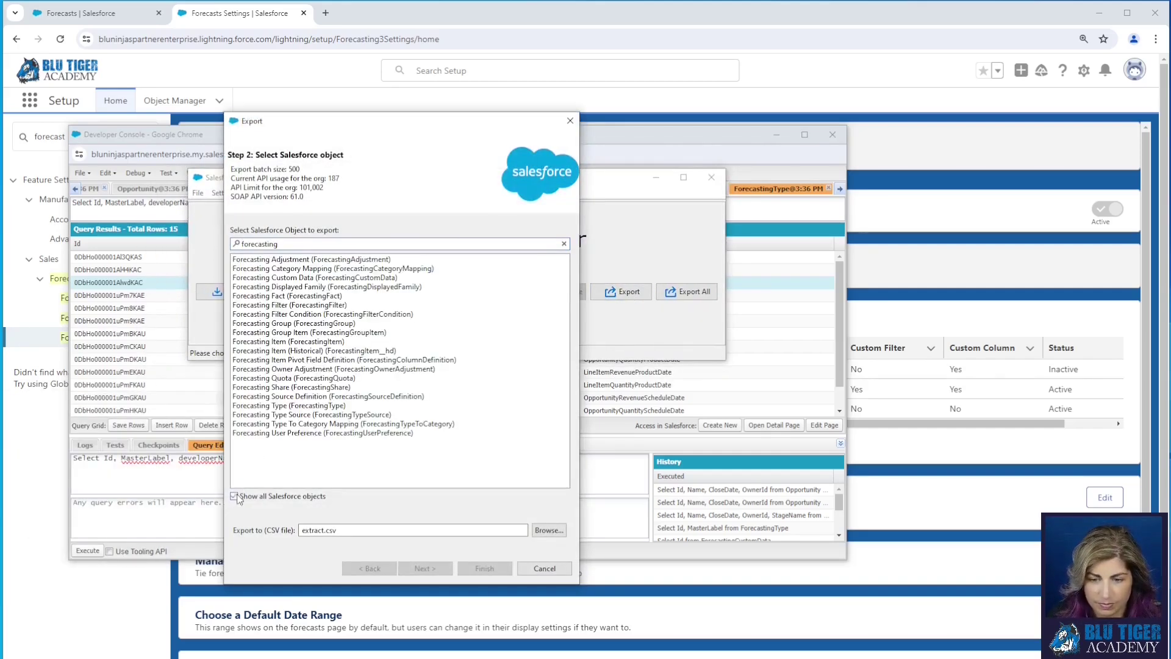
left_click(296, 379)
left_click(301, 530)
type("ForecastQuotaextract")
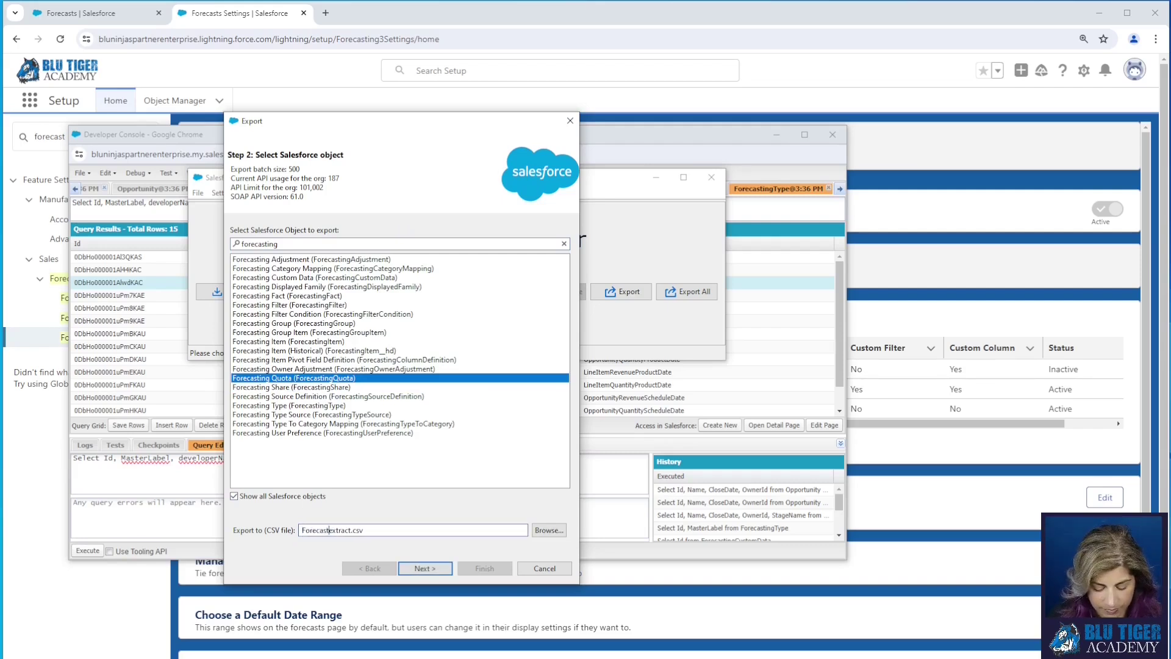
type("forForecastQuotaImport07212024")
left_click(547, 530)
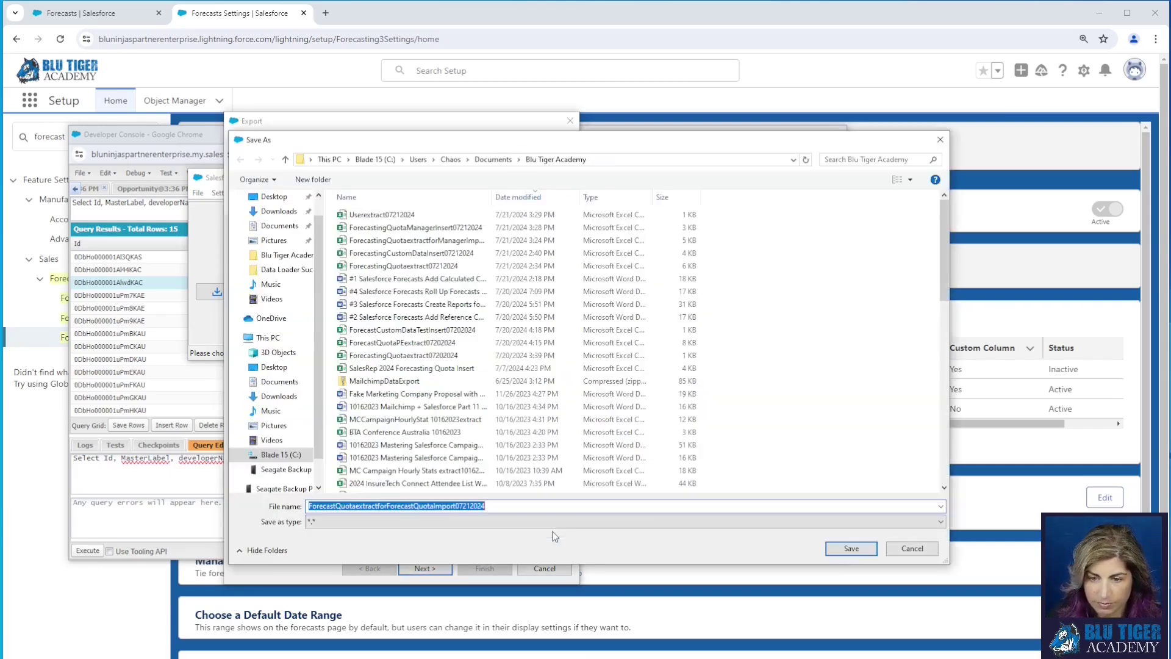
left_click(851, 553)
left_click(425, 569)
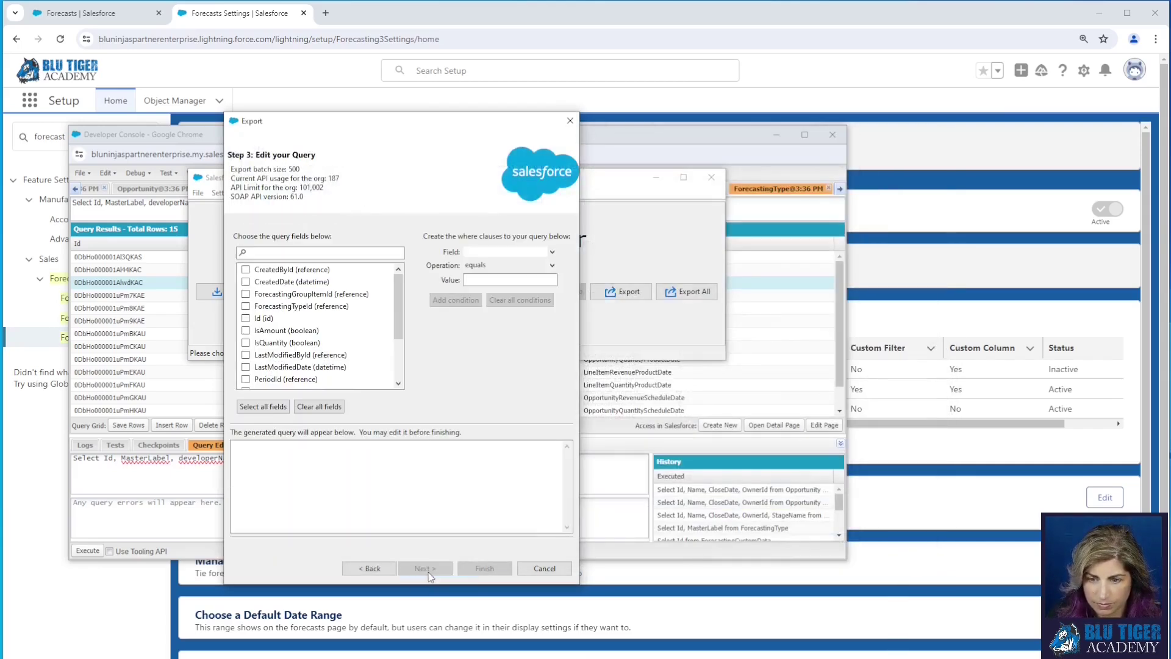
Export all fields except CreatedById, CreatedDate, LastModifiedById, LastModifiedDate and PeriodId, then view the extraction
left_click(263, 407)
left_click(246, 282)
left_click(245, 269)
left_click(245, 355)
left_click(246, 367)
left_click(245, 379)
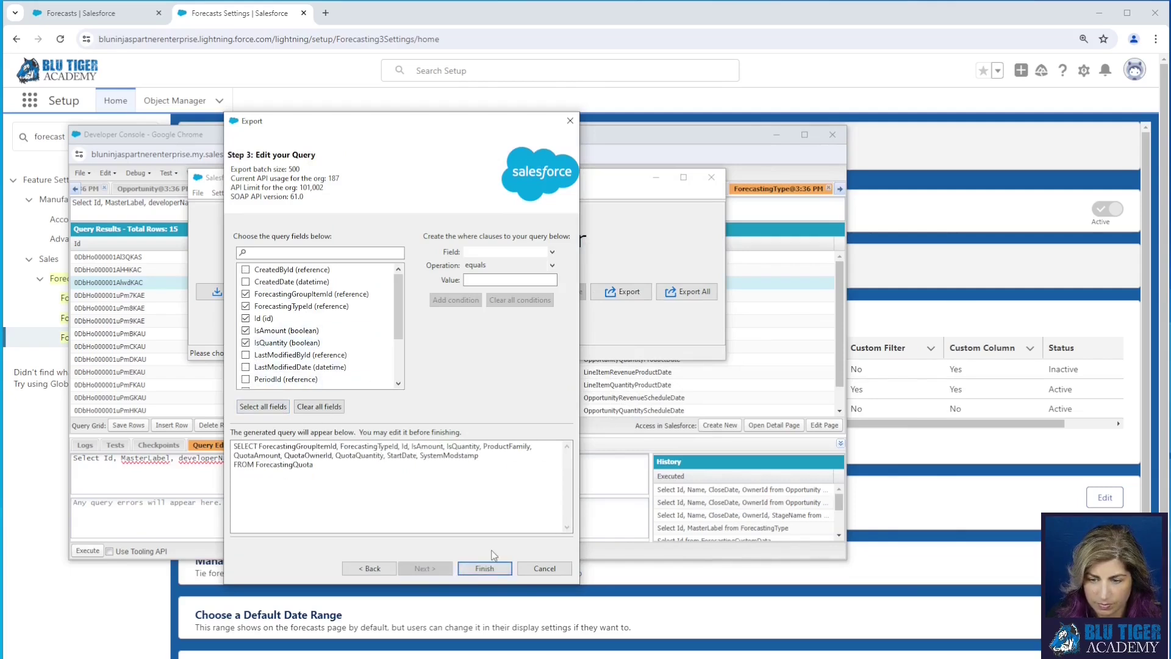
left_click(485, 568)
left_click(817, 480)
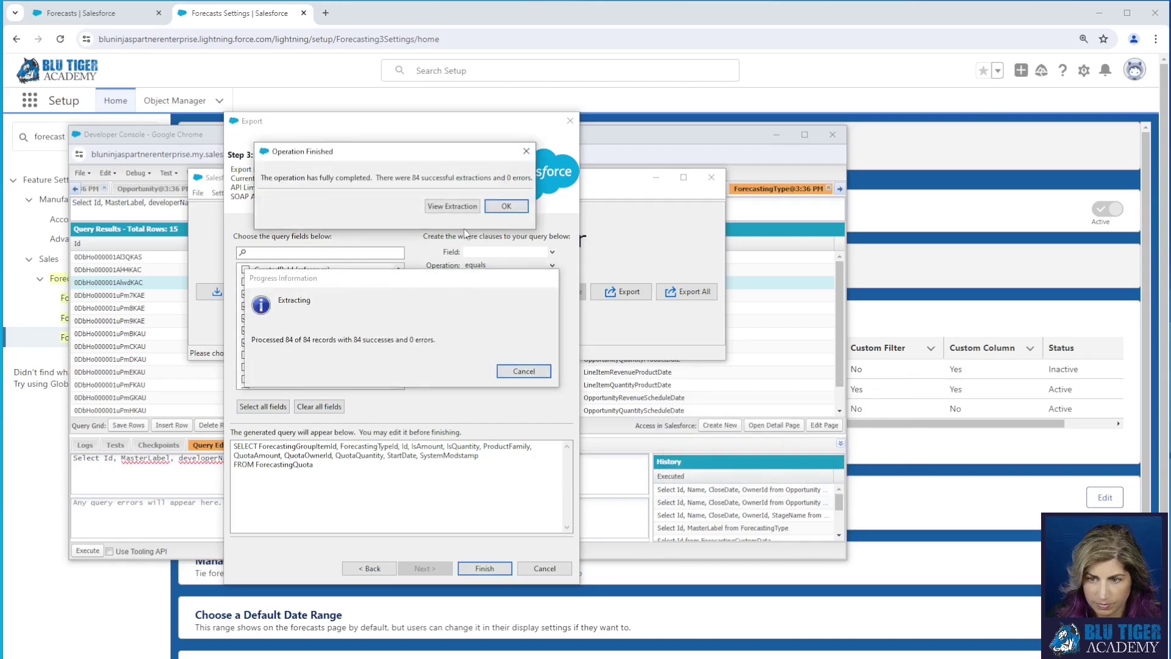
left_click(452, 206)
Open the quota extract in Excel, enlarge the window, and delete the SystemModstamp column
left_click(292, 378)
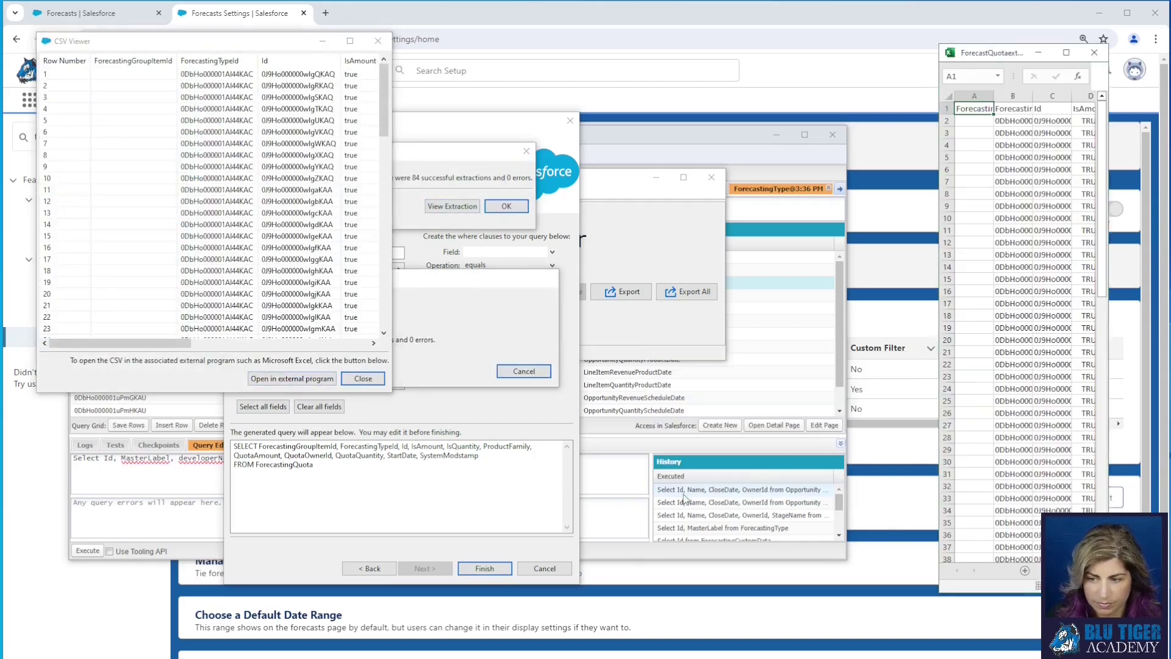
left_click_drag(1008, 53, 278, 50)
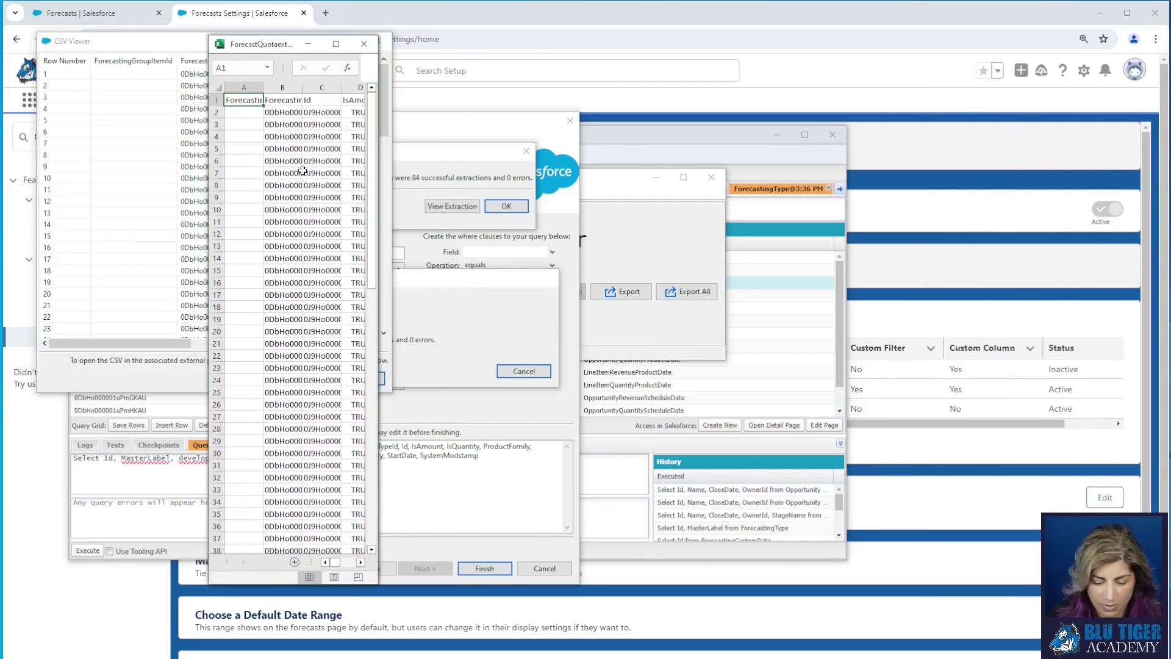
left_click_drag(378, 91, 969, 220)
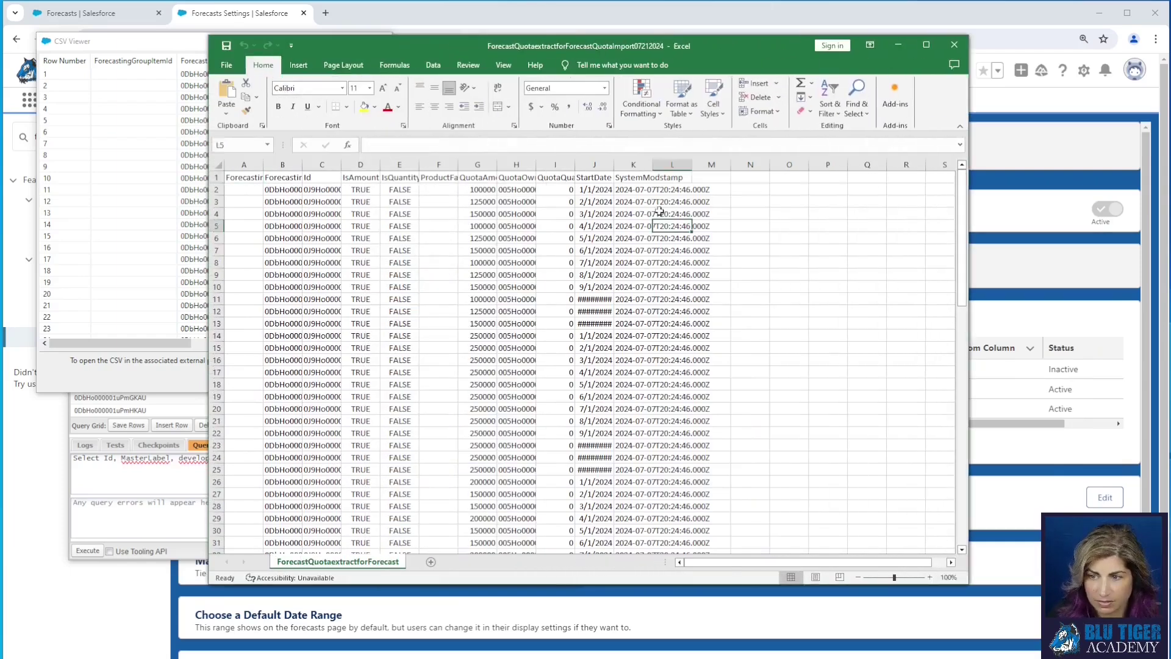
right_click(633, 165)
left_click(667, 345)
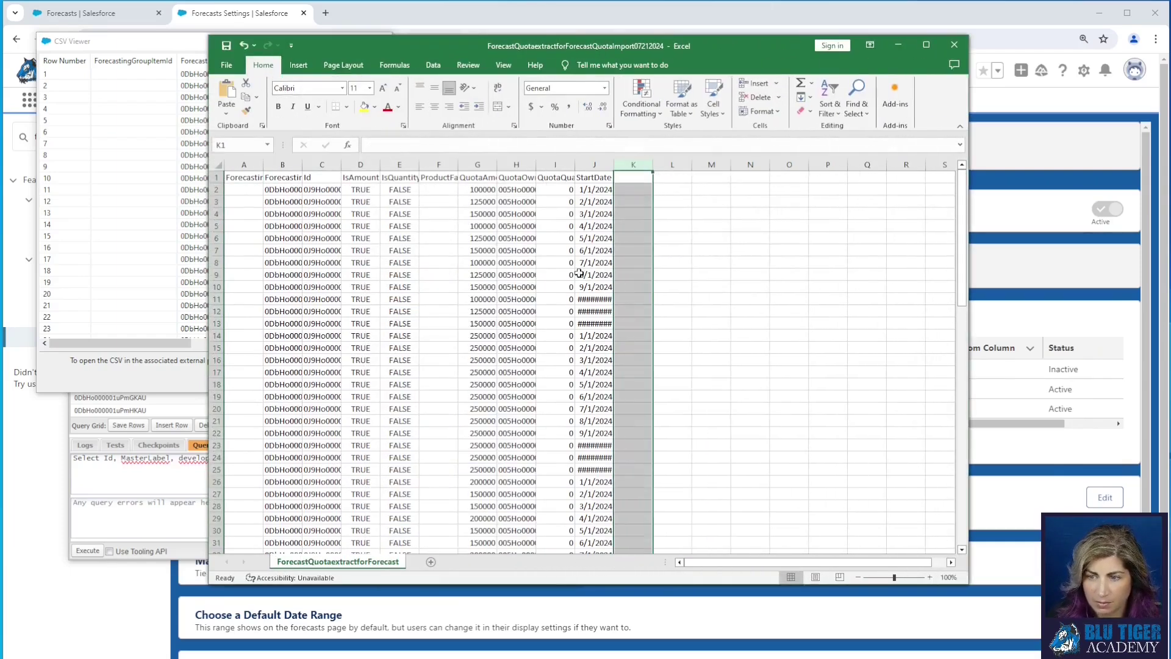
Widen the Id columns and rename the C1 Id header to mark it as the old quota Id
left_click(579, 274)
double_click(613, 165)
left_click(586, 250)
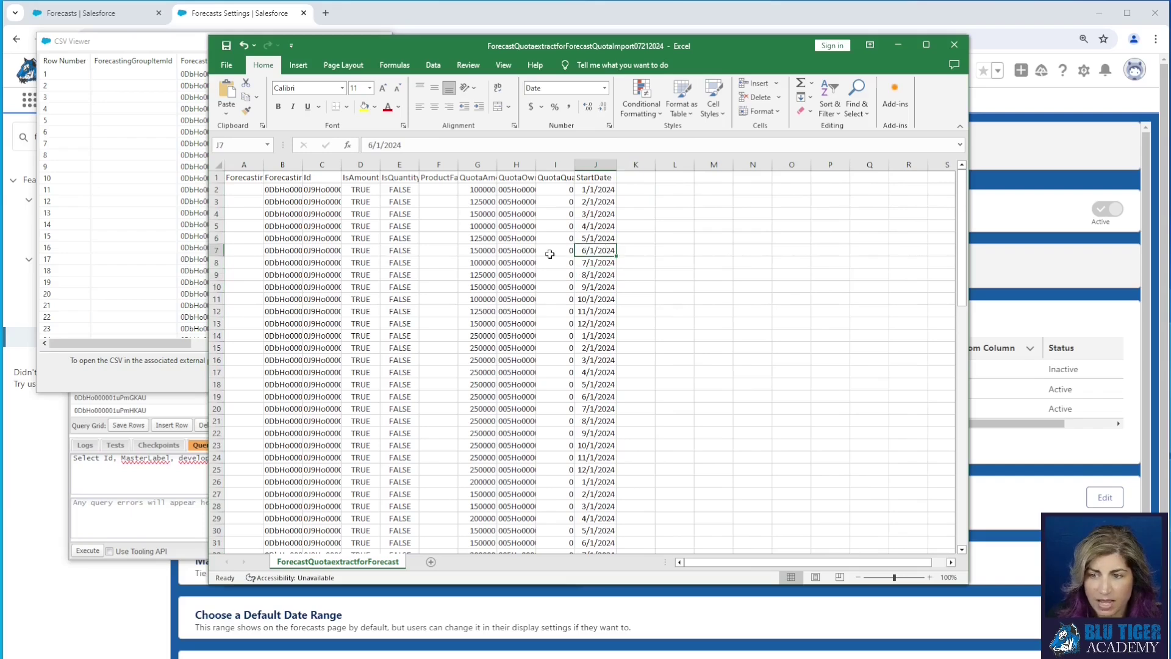
double_click(536, 165)
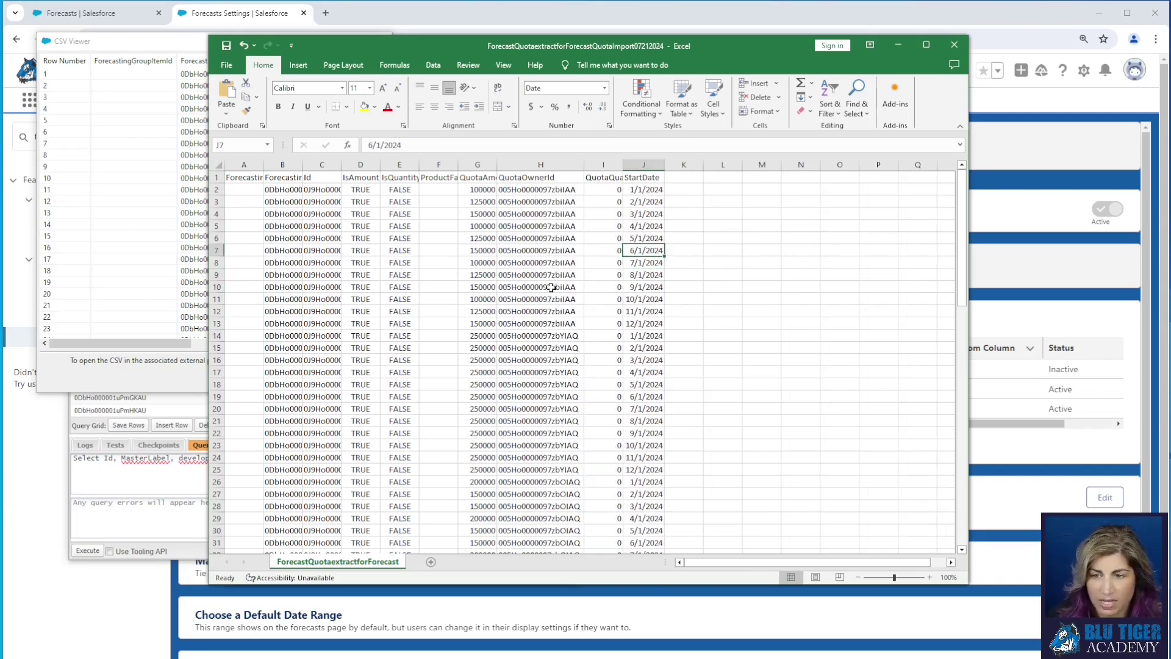
double_click(302, 165)
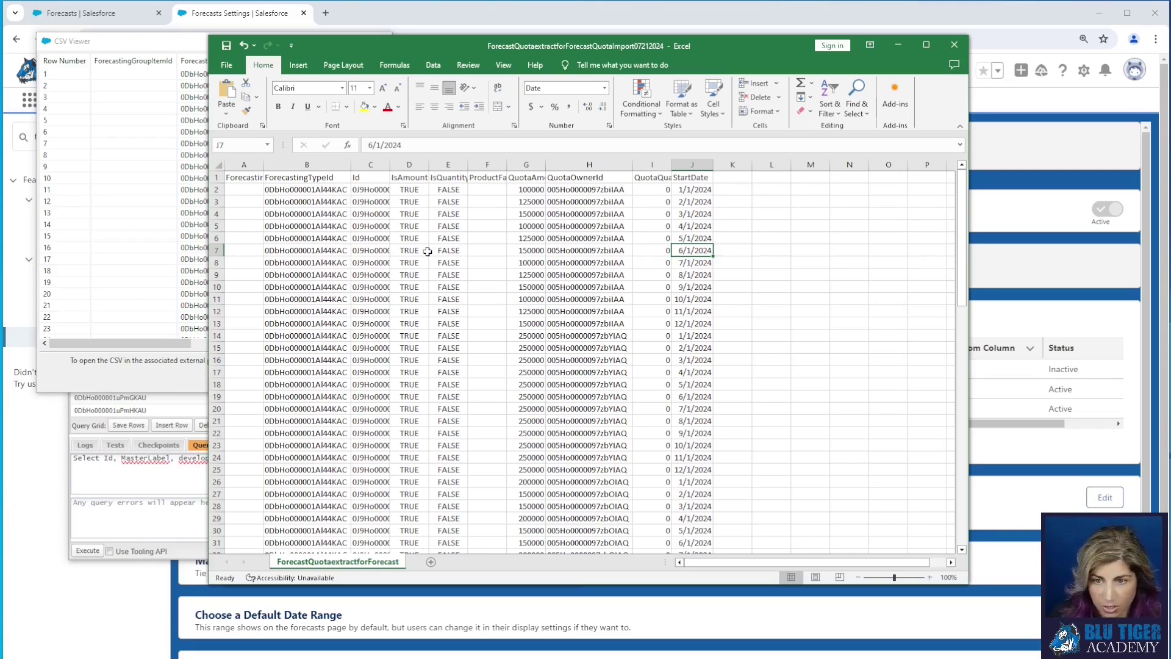
double_click(390, 165)
double_click(372, 176)
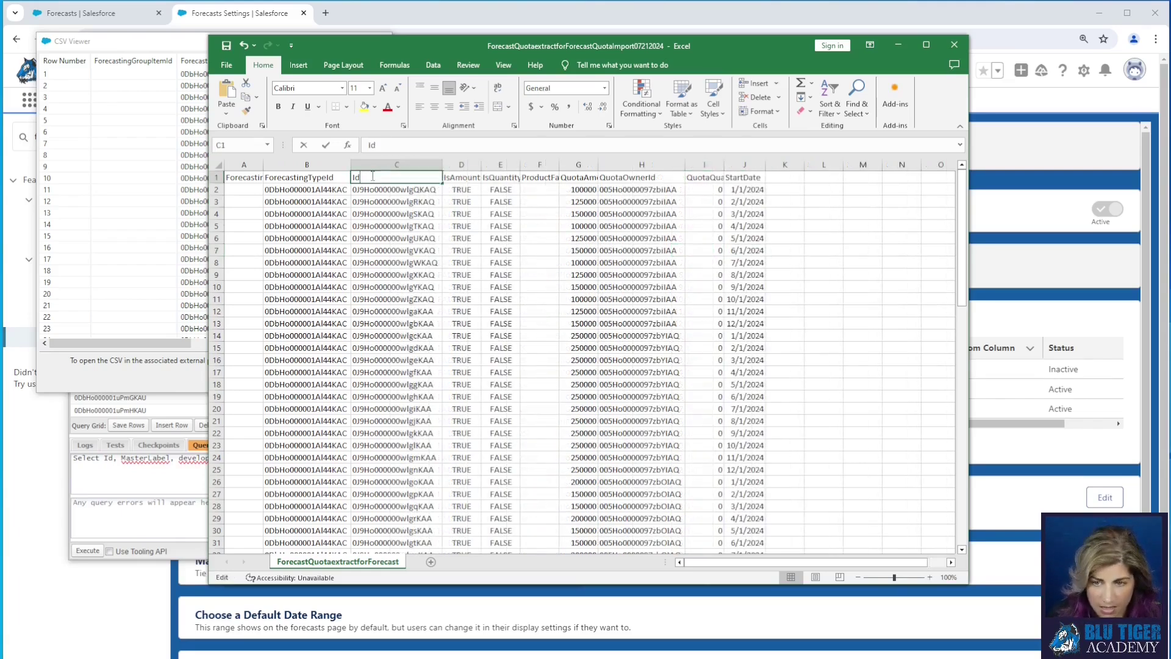
type("OLD FOREACS")
key("BackSpace")
key("BackSpace")
key("BackSpace")
key("BackSpace")
key("BackSpace")
key("BackSpace")
key("BackSpace")
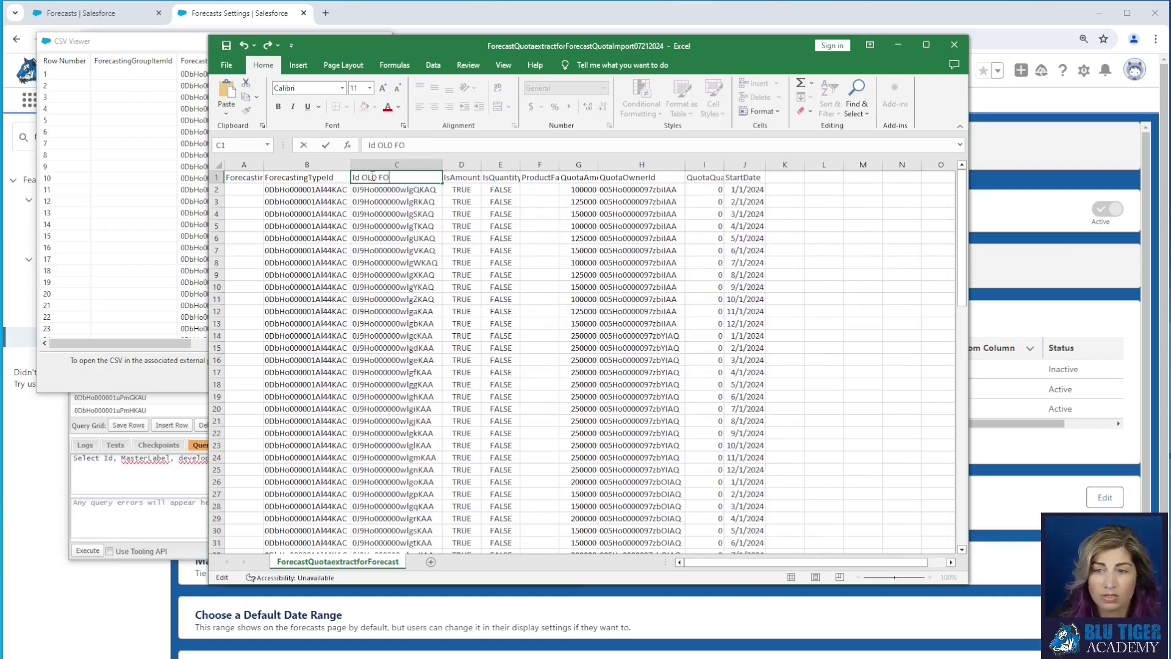
type("CORCASTQUOTA")
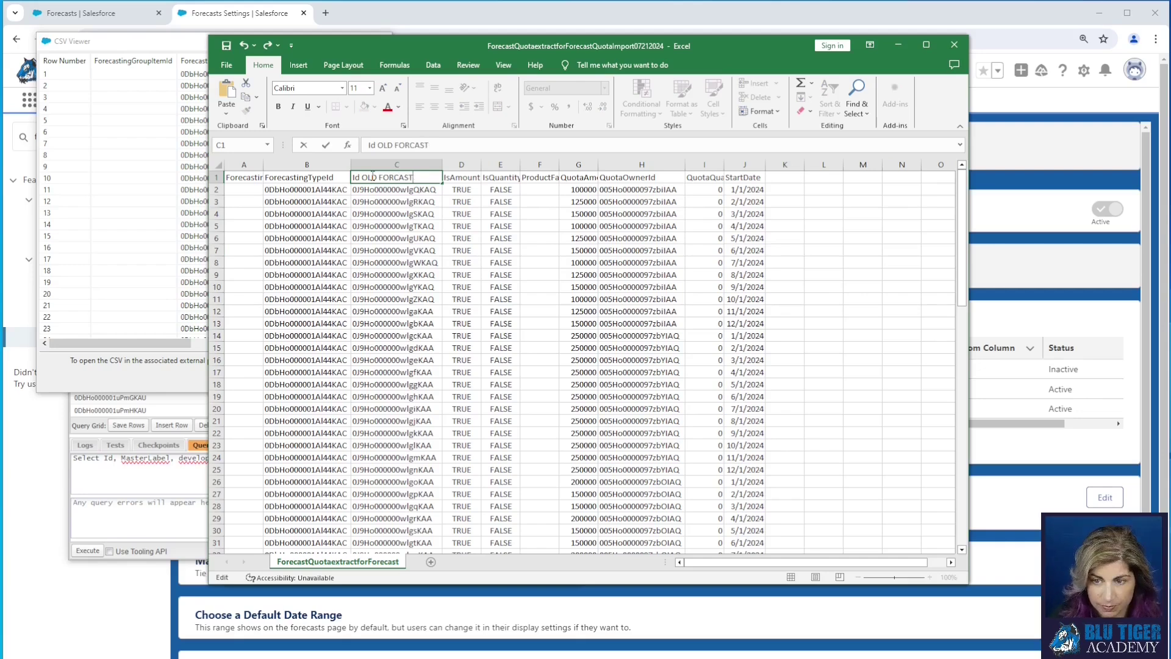
left_click(397, 262)
Delete the empty ForecastingGroupItemId column
left_click(244, 165)
right_click(240, 201)
left_click(262, 334)
left_click(266, 190)
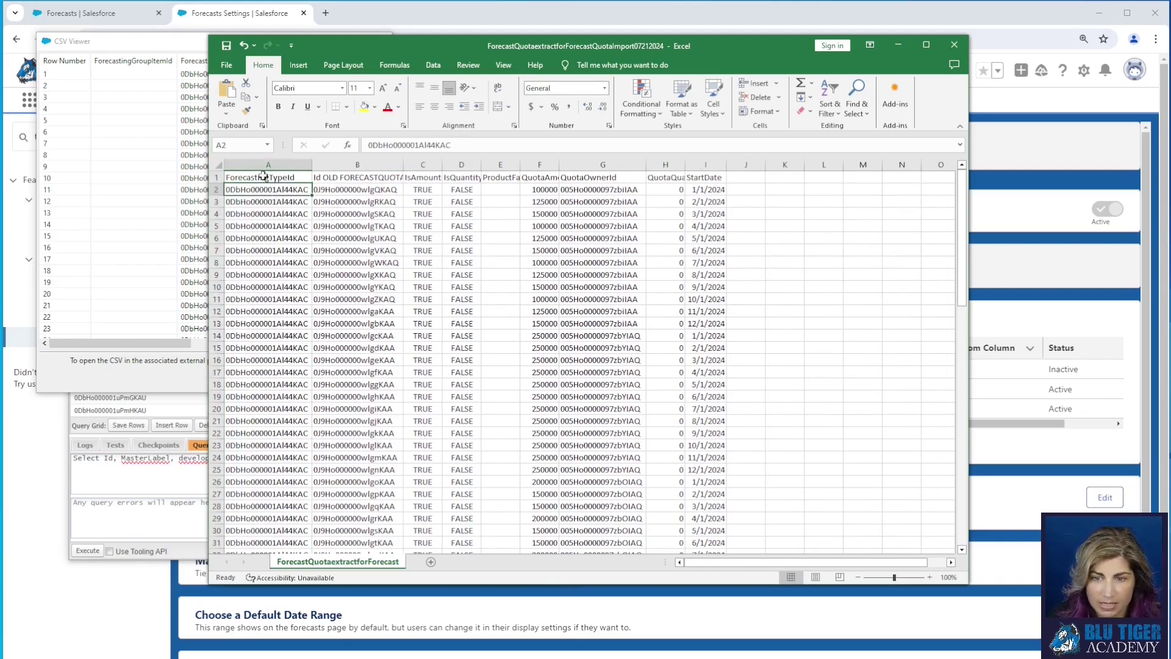
Fill column A with the Rev Est by Month Roll Ups type Id copied from the Developer Console
left_click(143, 178)
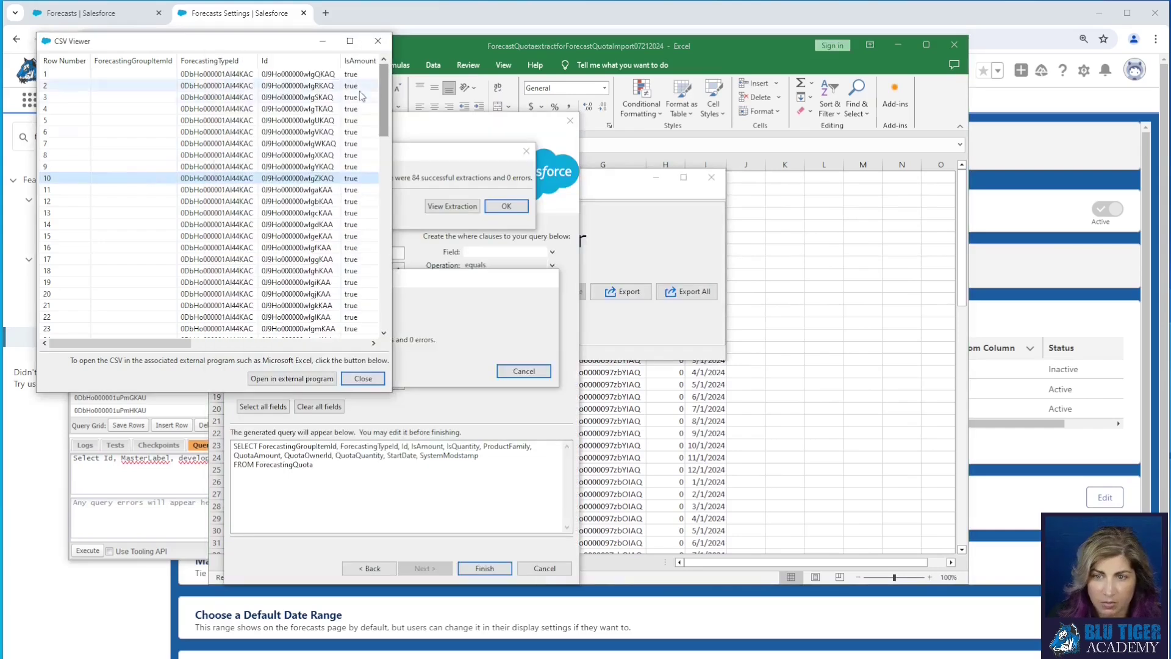
left_click(378, 41)
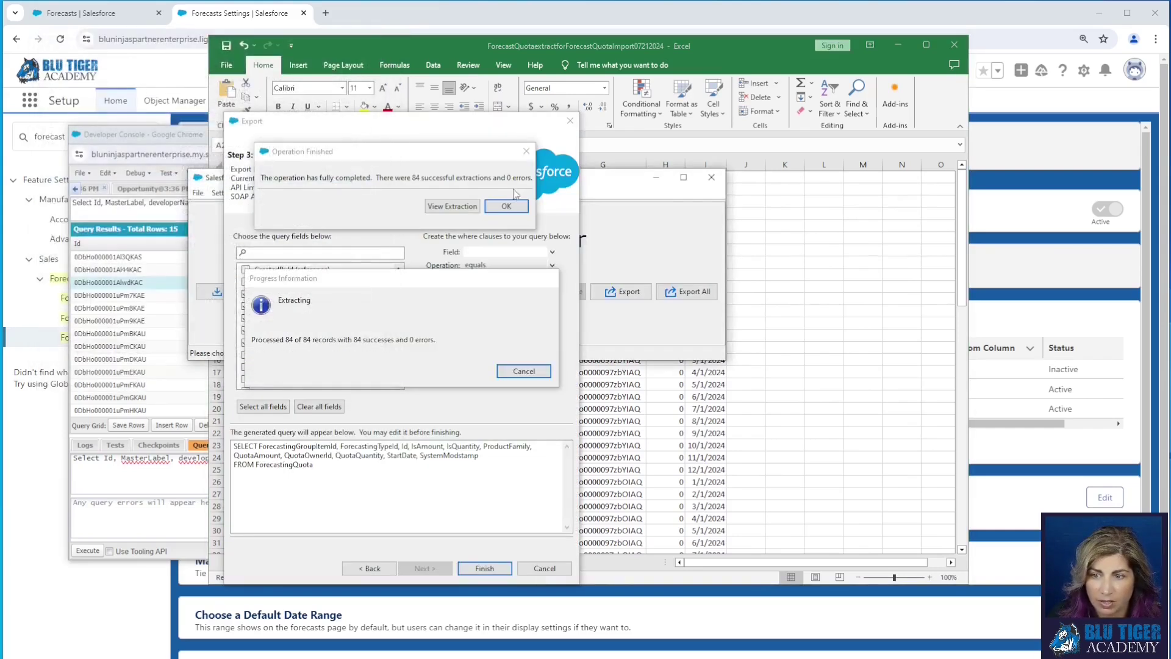
left_click(506, 206)
left_click(154, 138)
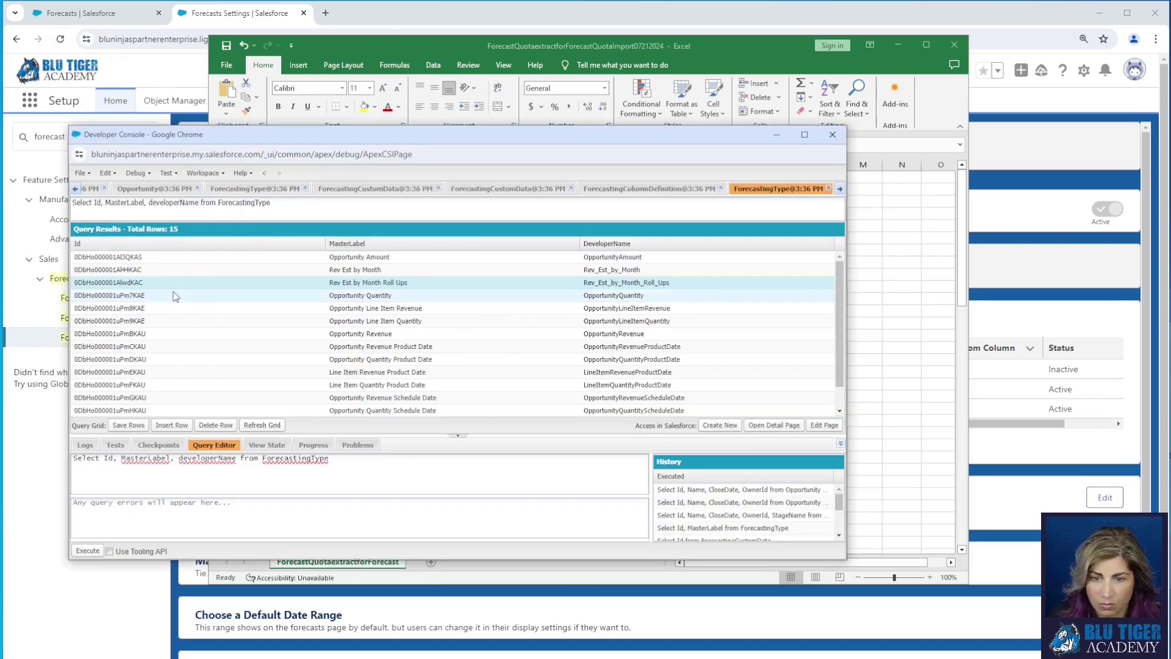
double_click(141, 283)
key("alt+Tab")
type("0DbHo000001AlwdKAC")
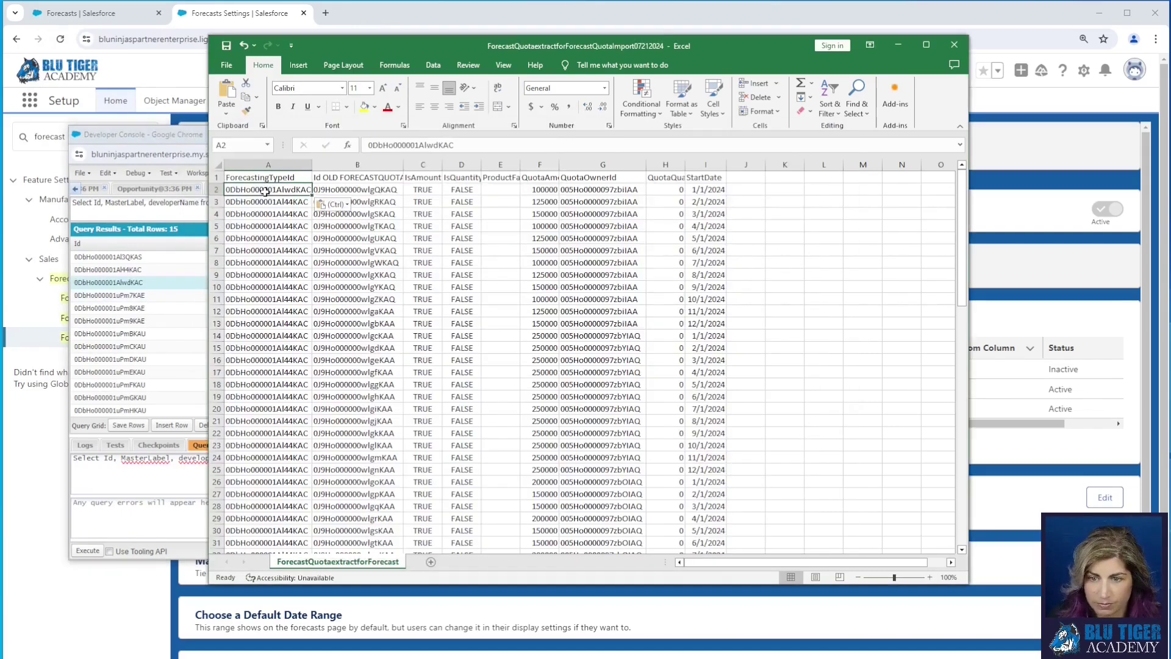
double_click(311, 195)
left_click(301, 271)
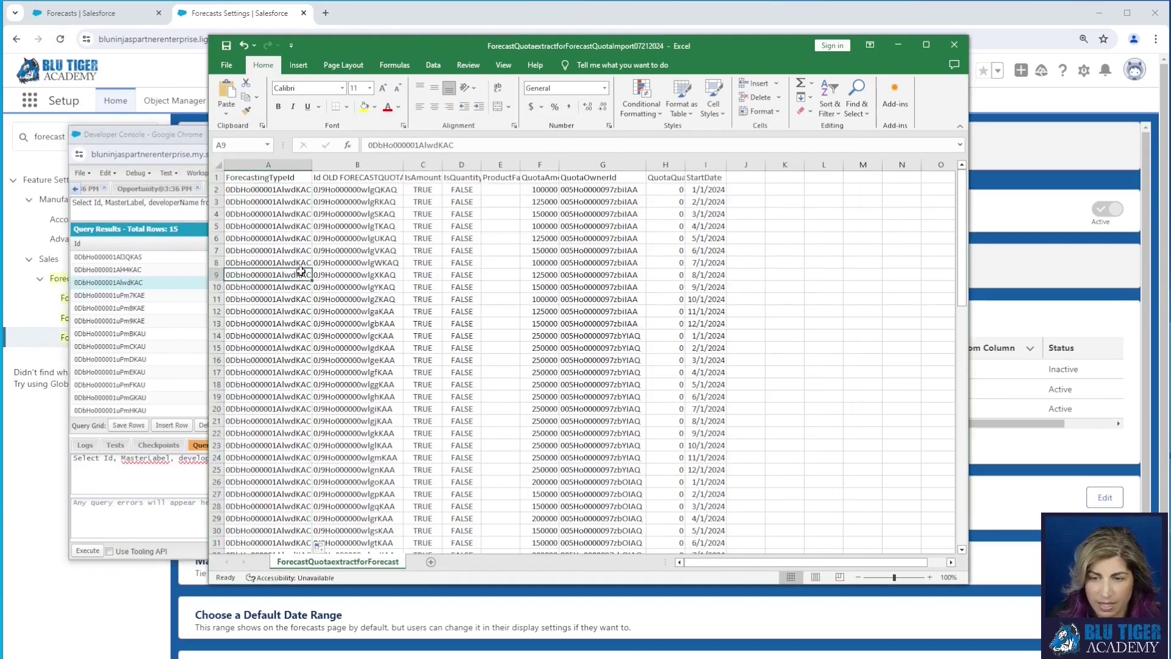
Save the edited extract, keeping the CSV format
double_click(312, 165)
left_click(360, 238)
key("ctrl+s")
left_click(736, 471)
left_click(611, 339)
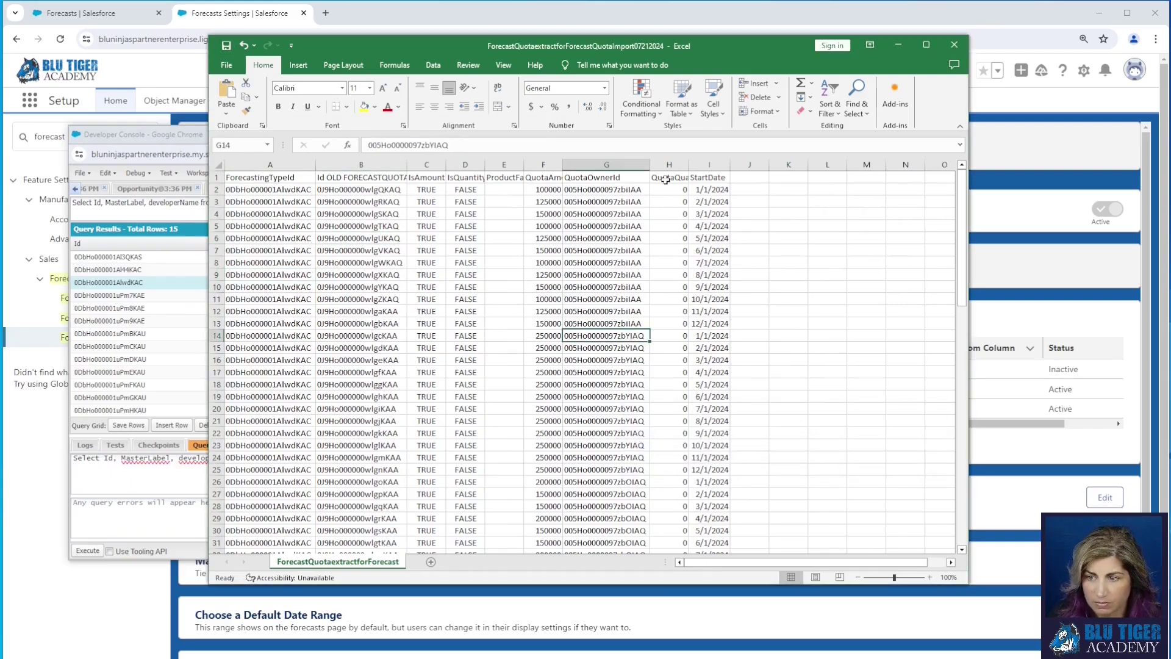
Delete the QuotaQuantity column
double_click(689, 165)
left_click(680, 165)
right_click(687, 236)
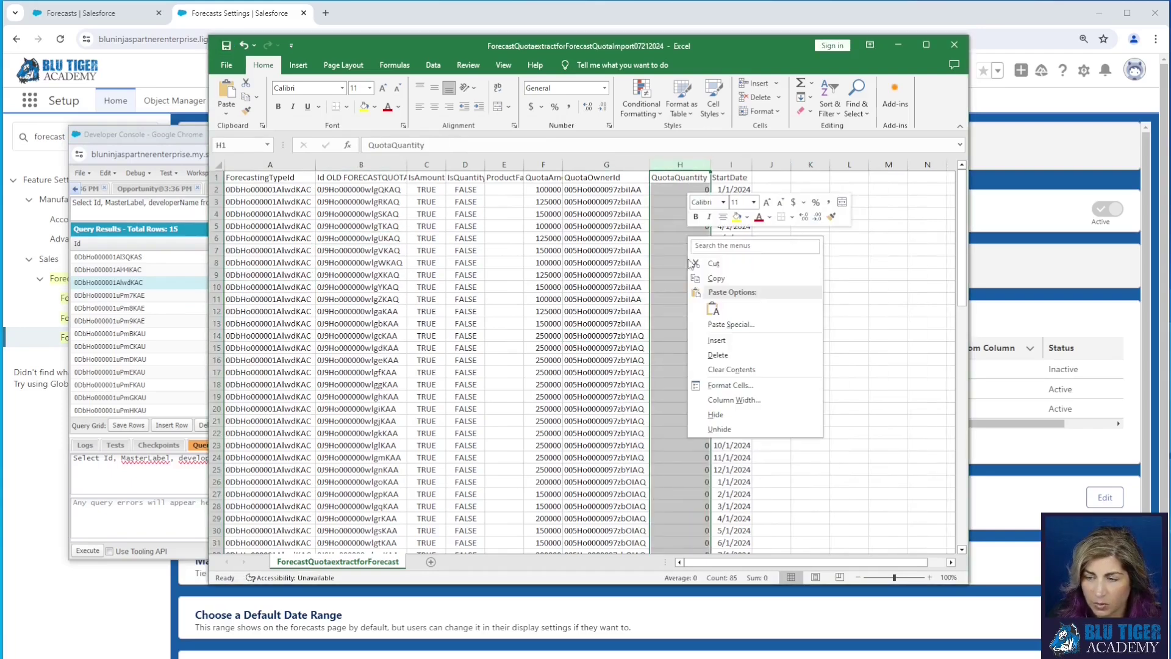
left_click(717, 355)
Delete the IsAmount, IsQuantity and ProductFamily columns and save the file as CSV
left_click_drag(504, 164, 437, 177)
right_click(454, 257)
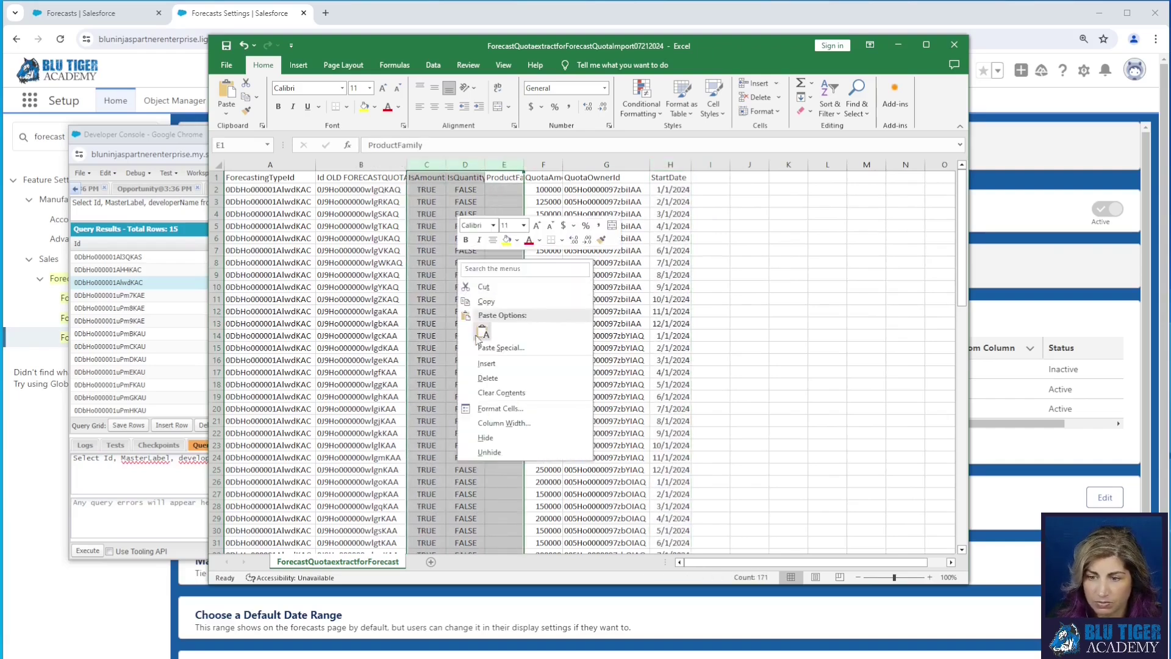
left_click(485, 375)
double_click(446, 165)
left_click(522, 290)
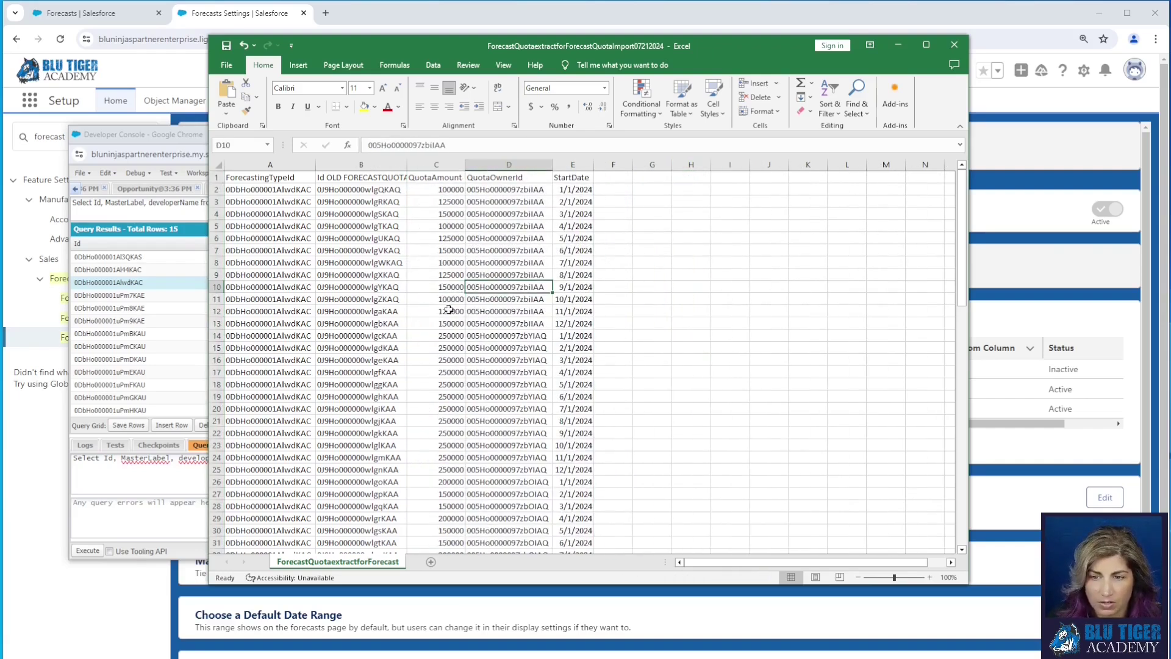
left_click(225, 44)
left_click(742, 473)
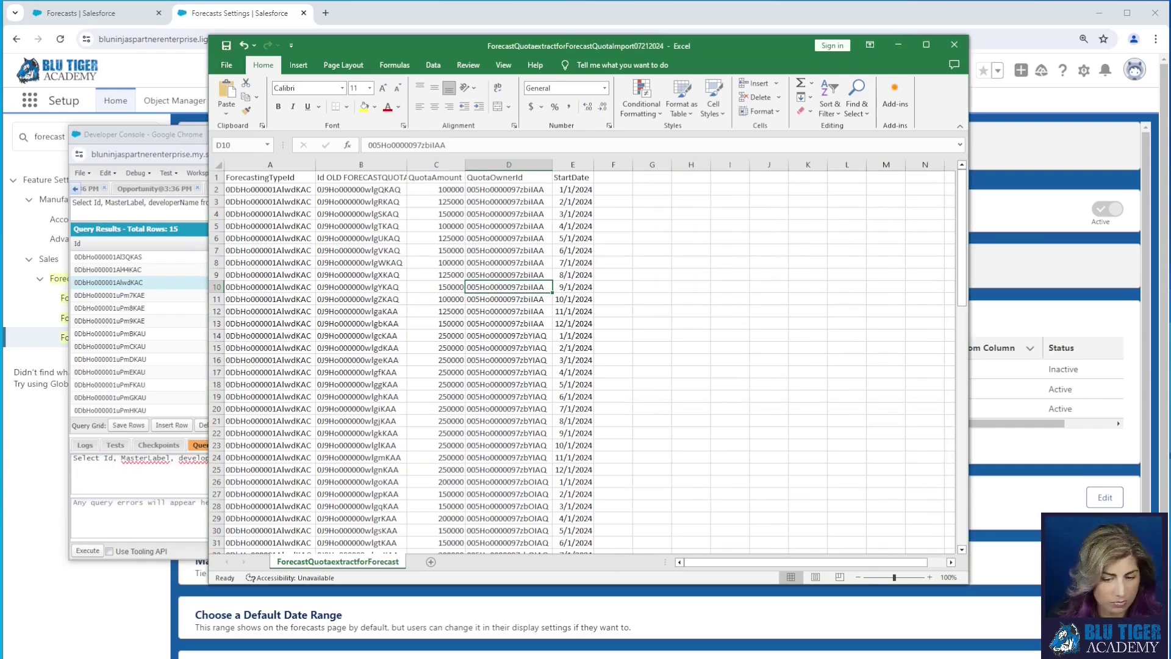
left_click(229, 294)
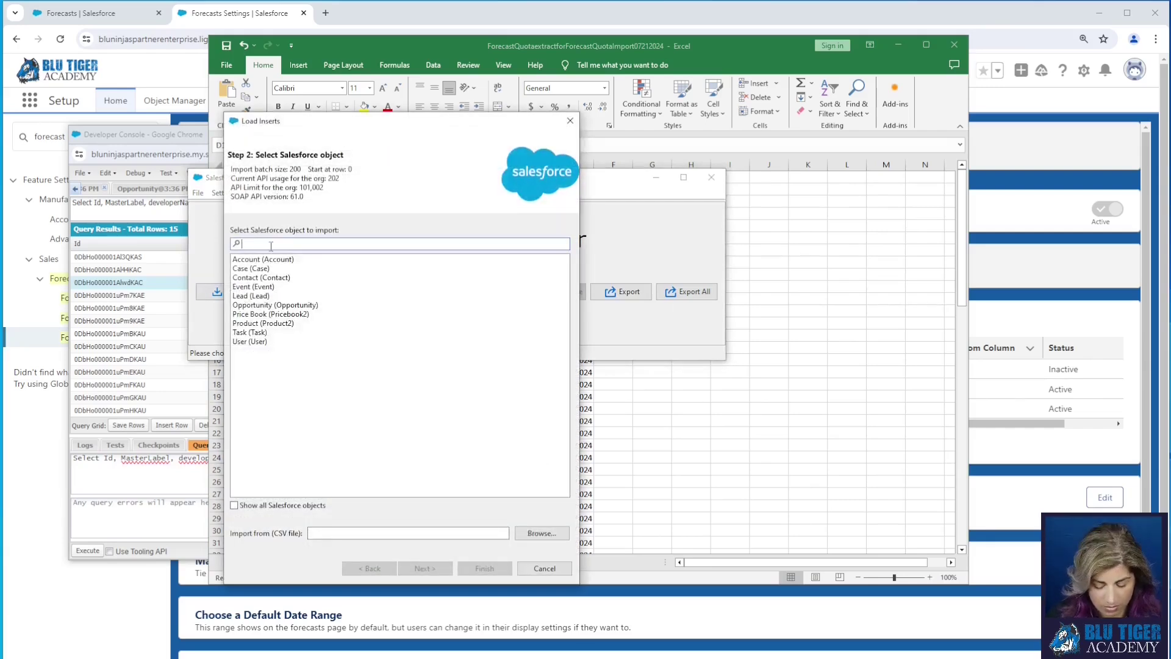
Start a Forecasting Quota insert in Data Loader using the edited quota CSV file
type("quota")
left_click(234, 505)
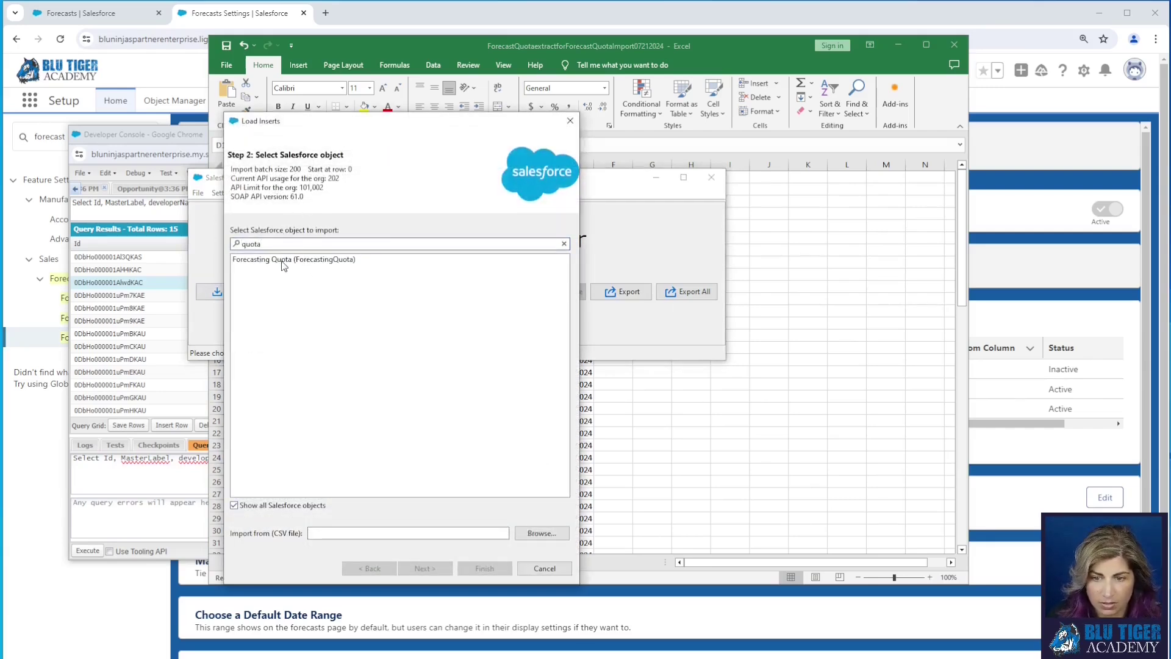
left_click(282, 261)
left_click(540, 533)
left_click(415, 214)
left_click(851, 548)
left_click(475, 272)
Auto-match the CSV columns to fields and run the insert, yielding 84 successes and 0 errors
left_click(425, 568)
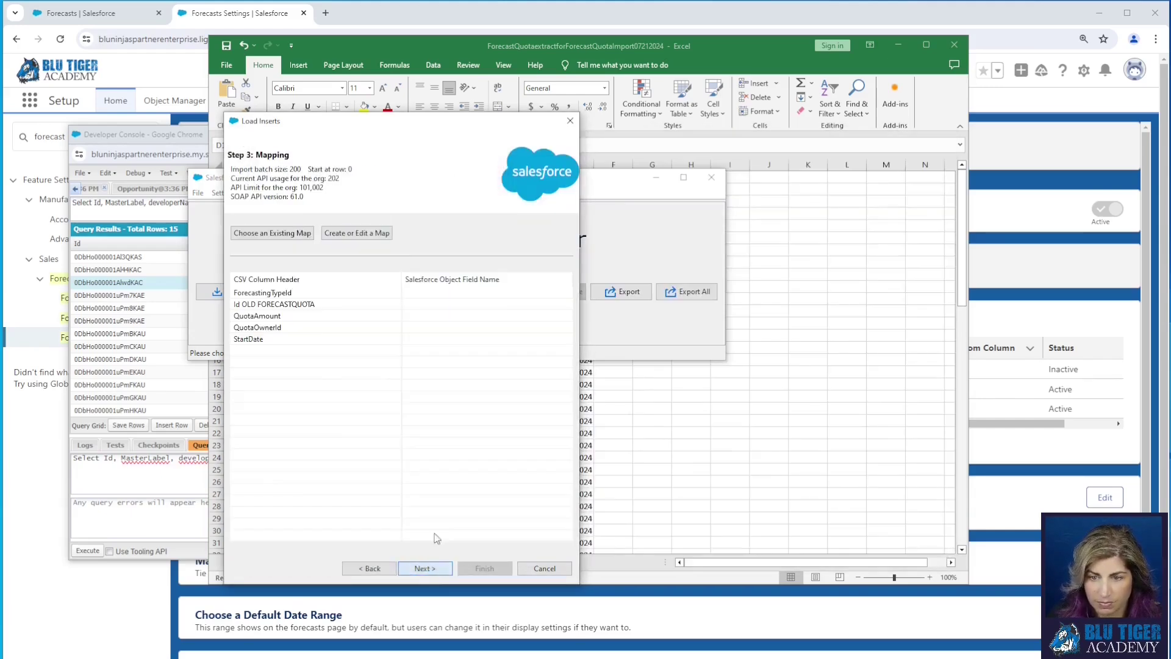
left_click(357, 233)
left_click(371, 187)
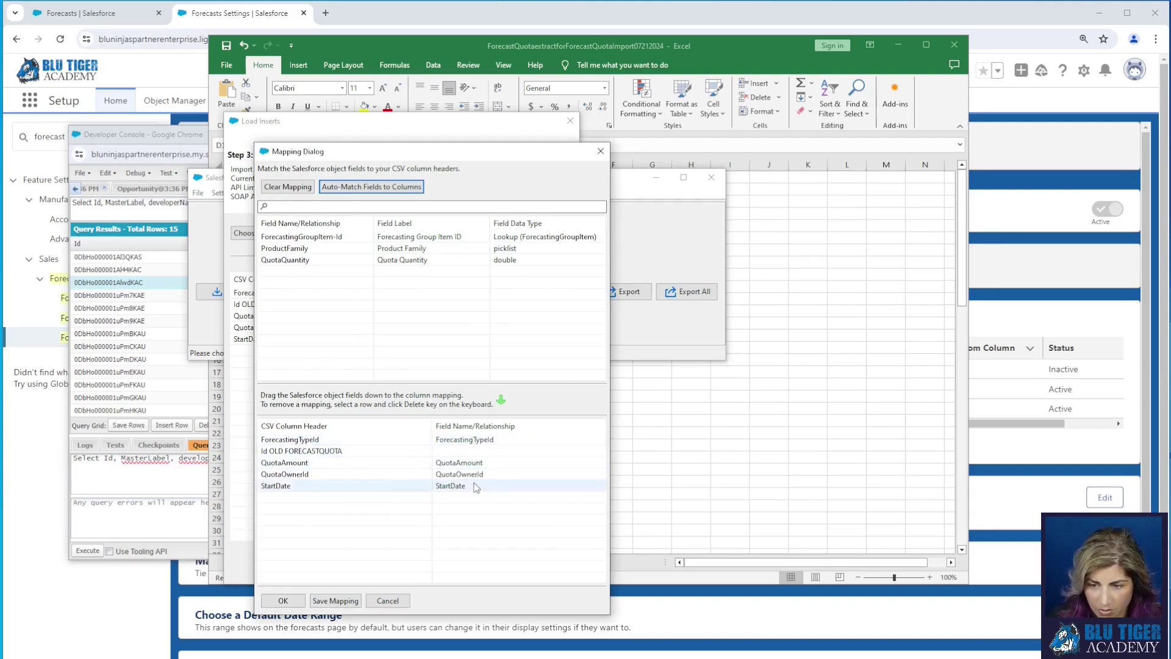
left_click(283, 600)
left_click(425, 568)
left_click(484, 568)
left_click(821, 482)
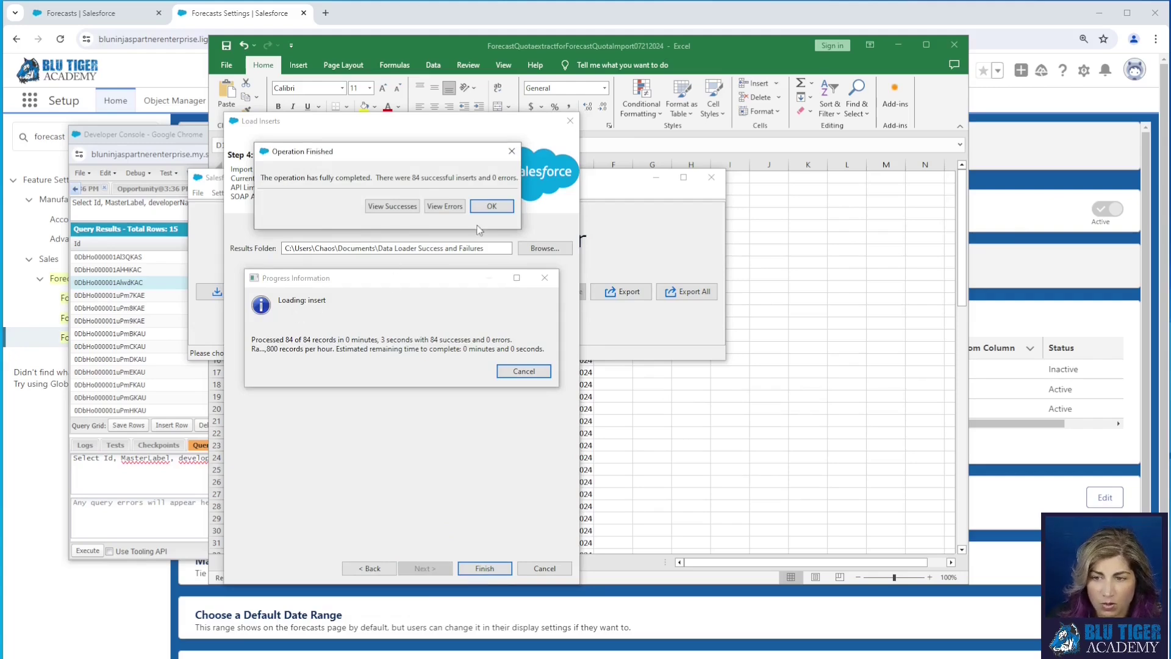
left_click(491, 207)
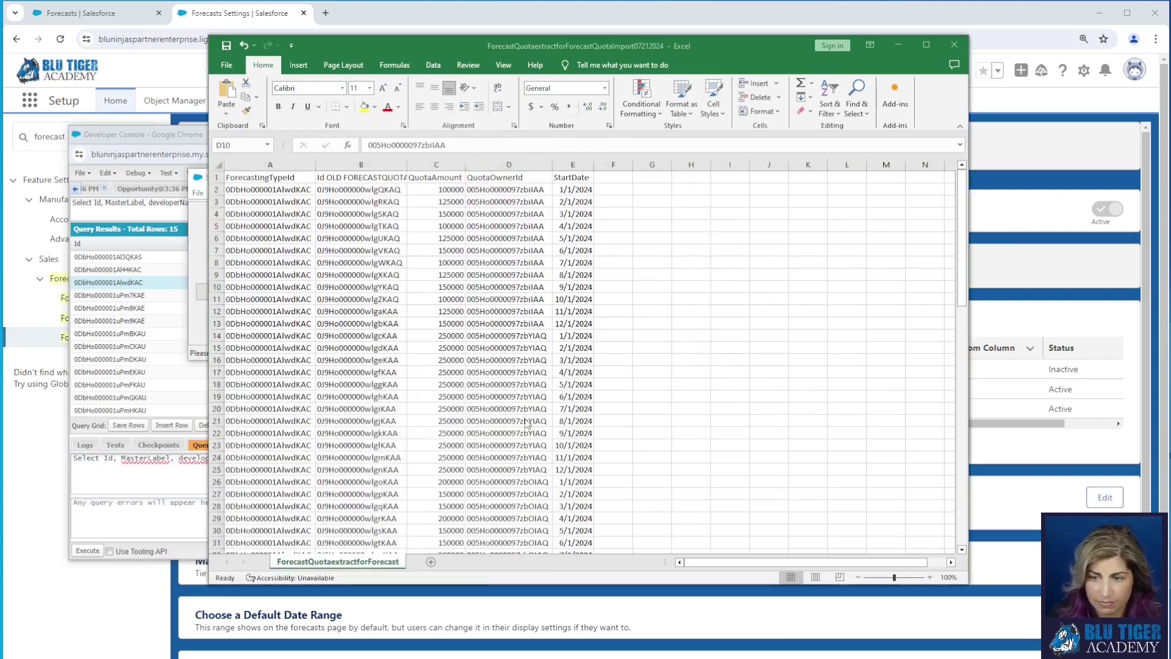
left_click(898, 44)
Reload the Forecasts page and view Rev Est By Month Roll Ups showing the $2,490,000 quota
left_click(685, 177)
left_click(794, 125)
left_click(46, 7)
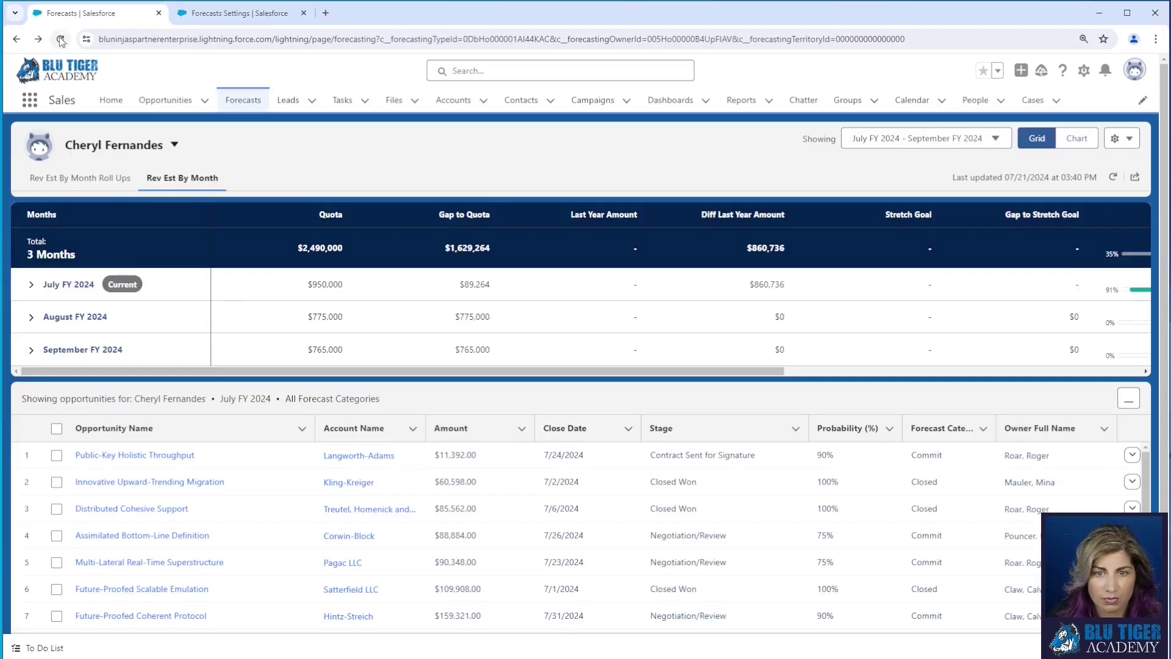
left_click(61, 39)
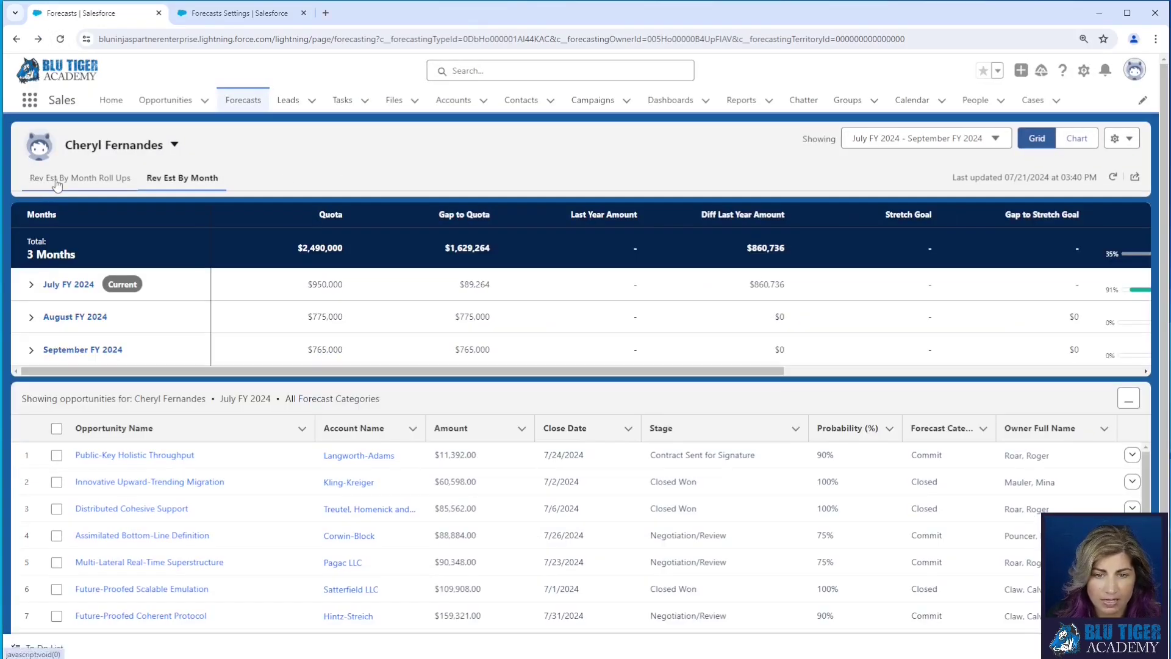
left_click(56, 183)
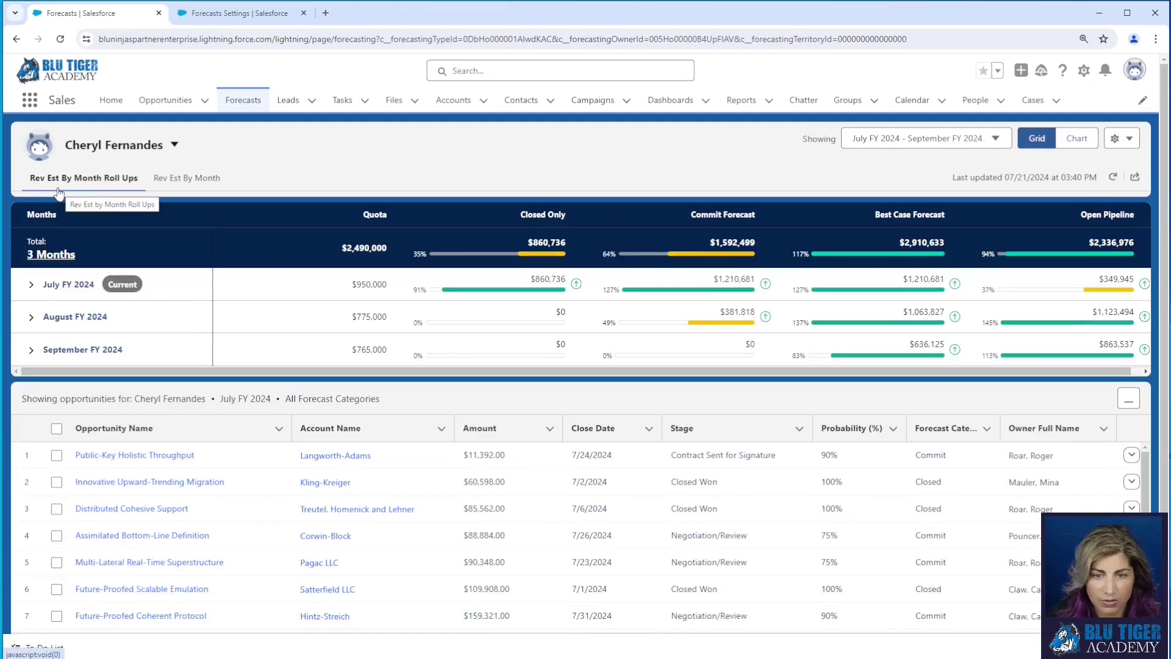
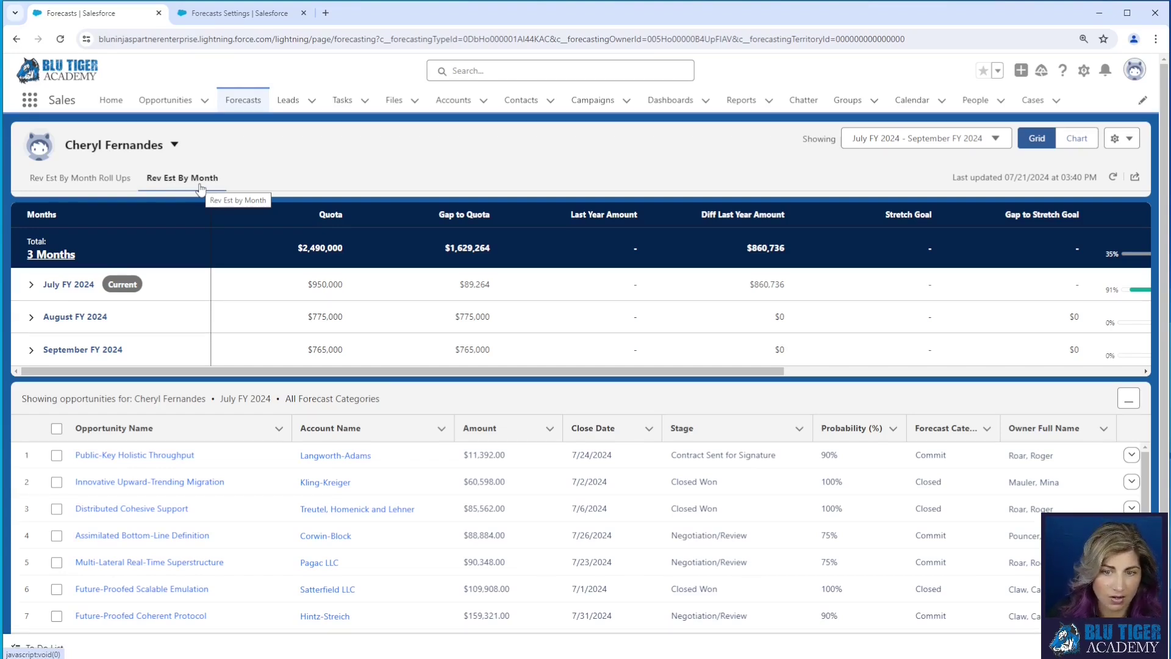
Show the Rev Est By Month Roll Ups forecast, then bring up the Reports Recent list in a second browser tab
left_click(62, 183)
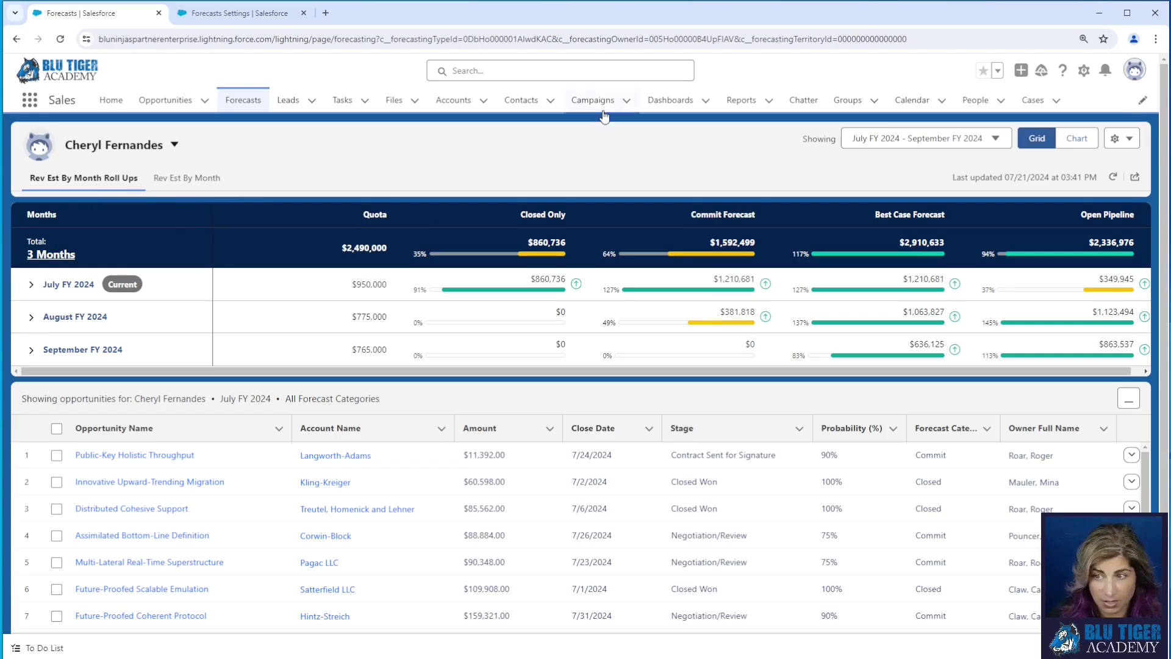
right_click(747, 102)
left_click(768, 112)
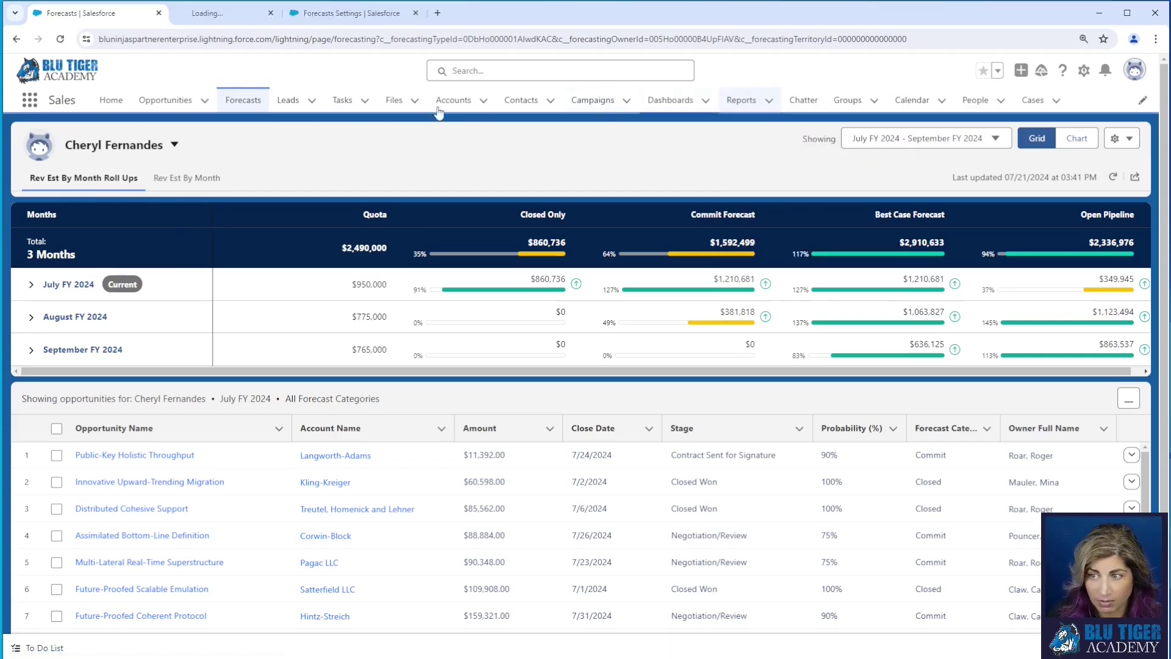
left_click(262, 13)
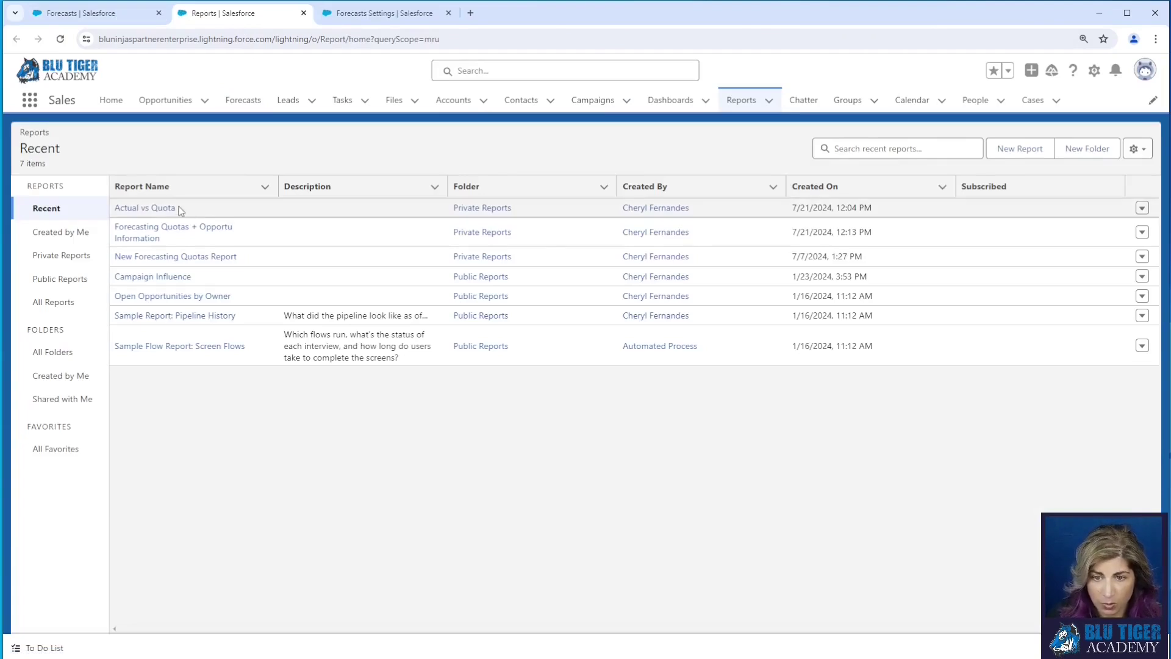
Edit the Actual vs Quota report and select the Rev_Est_by_Month_Roll_Ups DeveloperName in the Developer Console for copying
left_click(157, 208)
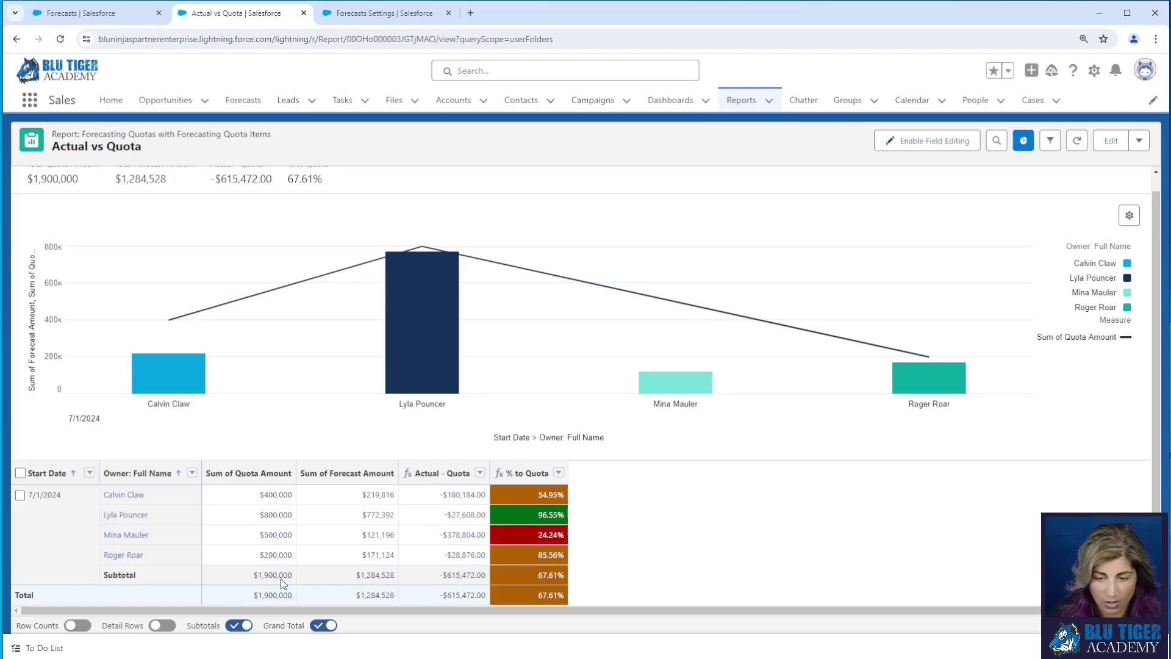
left_click(1111, 141)
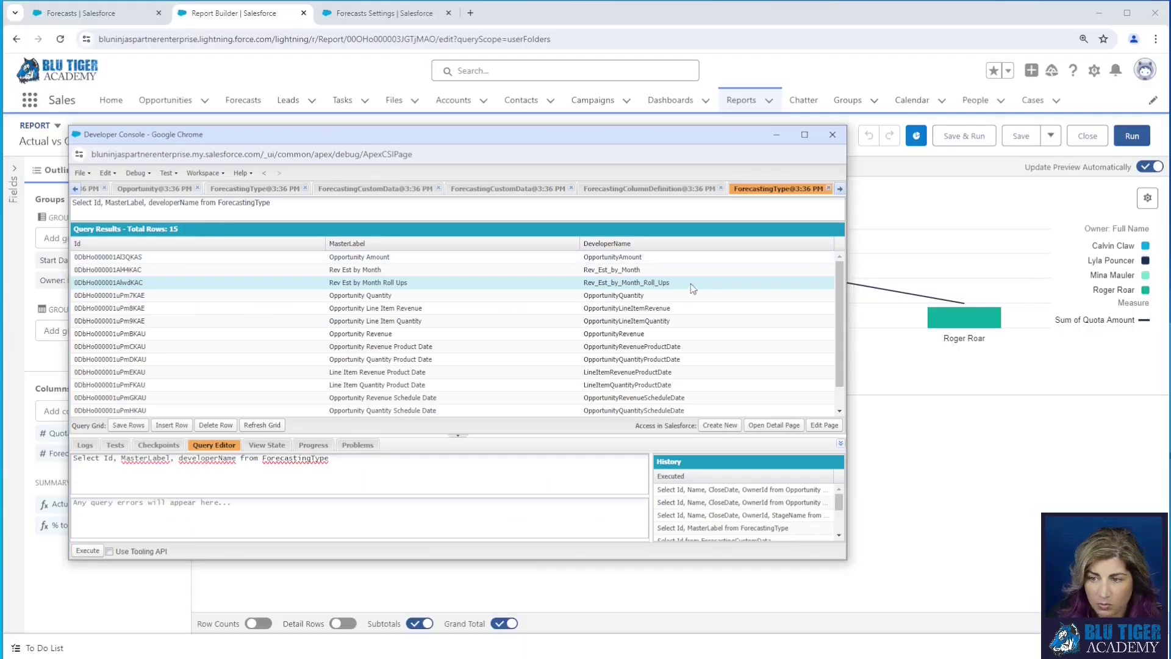
left_click(683, 288)
left_click_drag(671, 285, 581, 287)
key("ctrl+c")
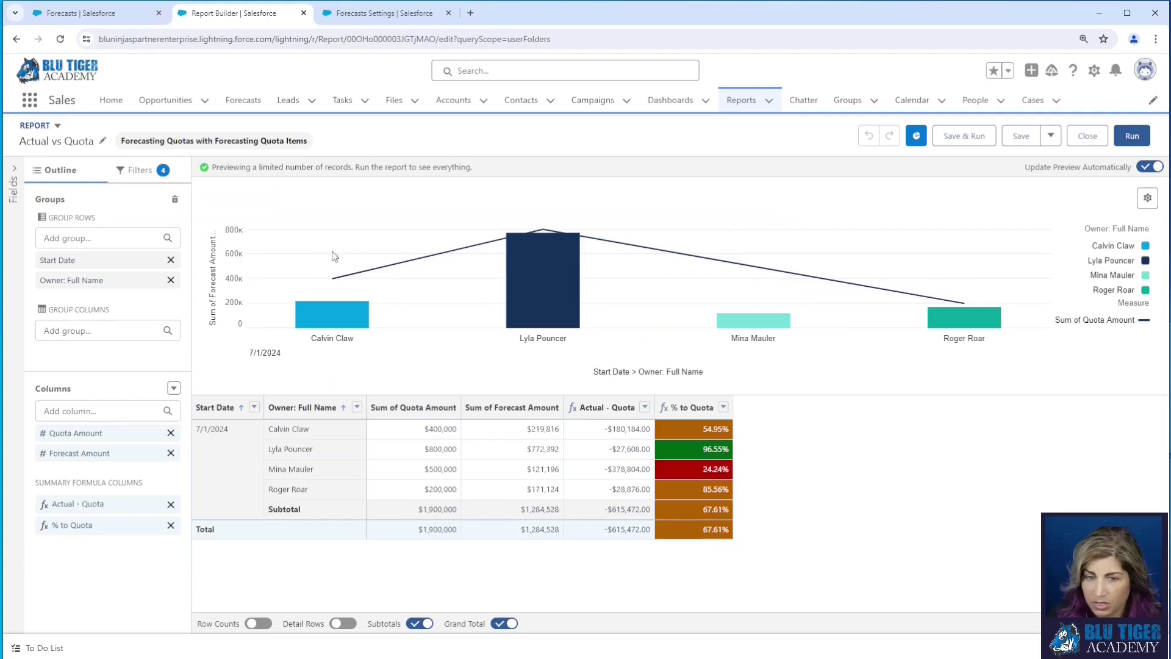
Filter the report on Forecasting Type: API Name equals Rev_Est_by_Month_Roll_Ups, then save and run it
left_click(140, 170)
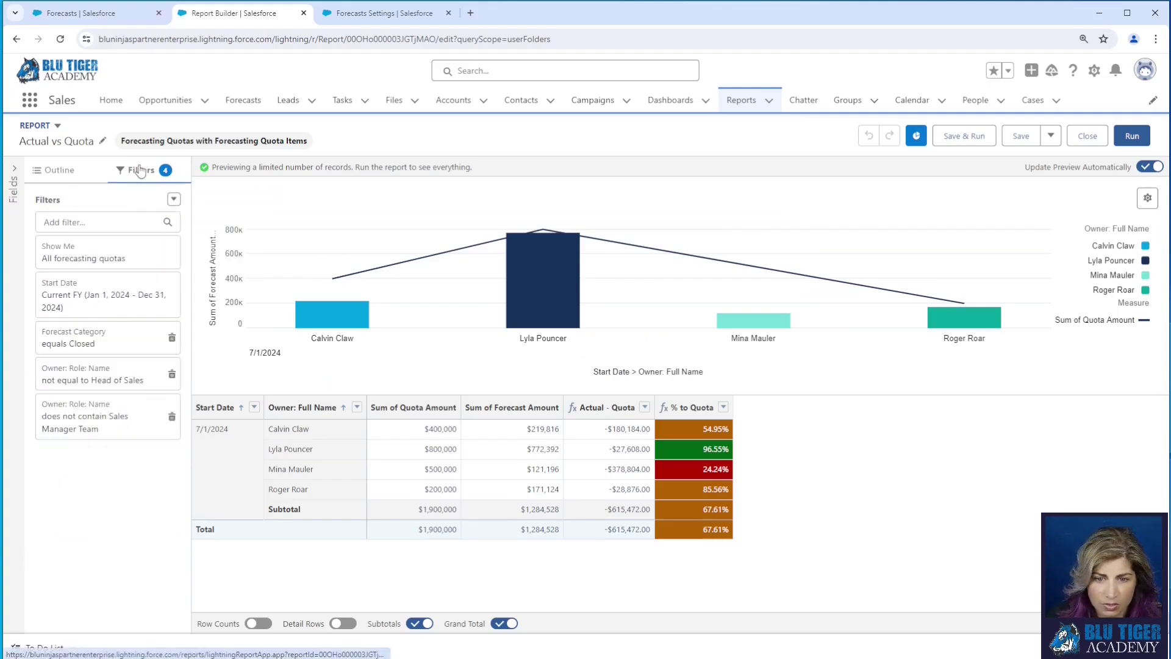
left_click(86, 223)
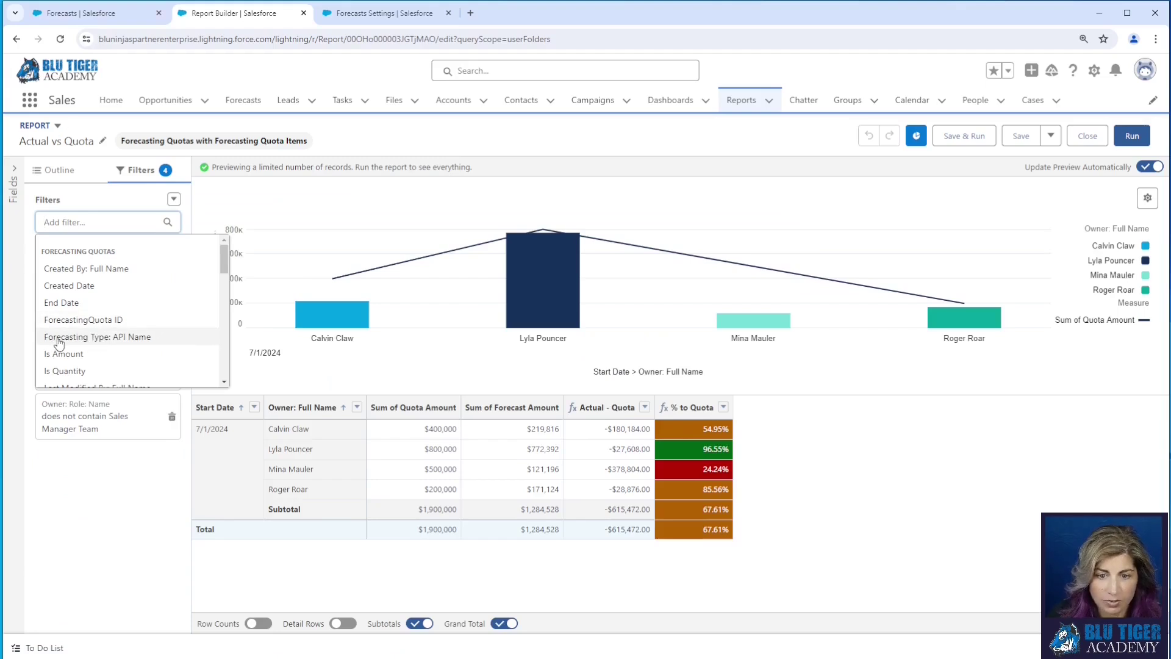
left_click(95, 338)
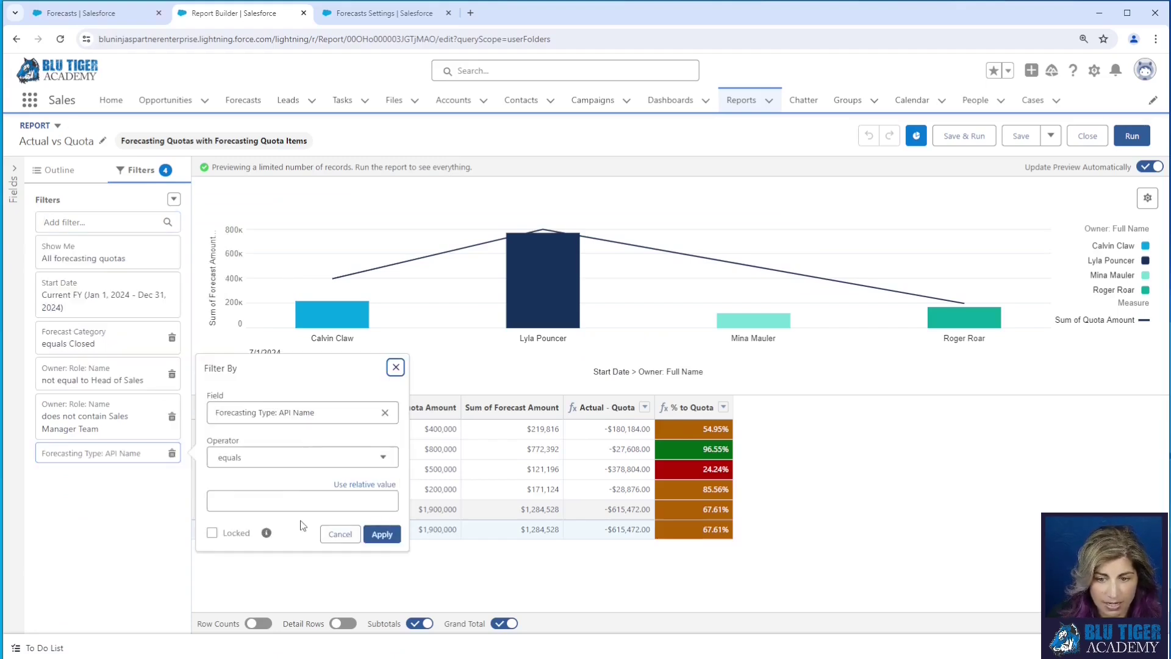
left_click(280, 505)
key("ctrl+v")
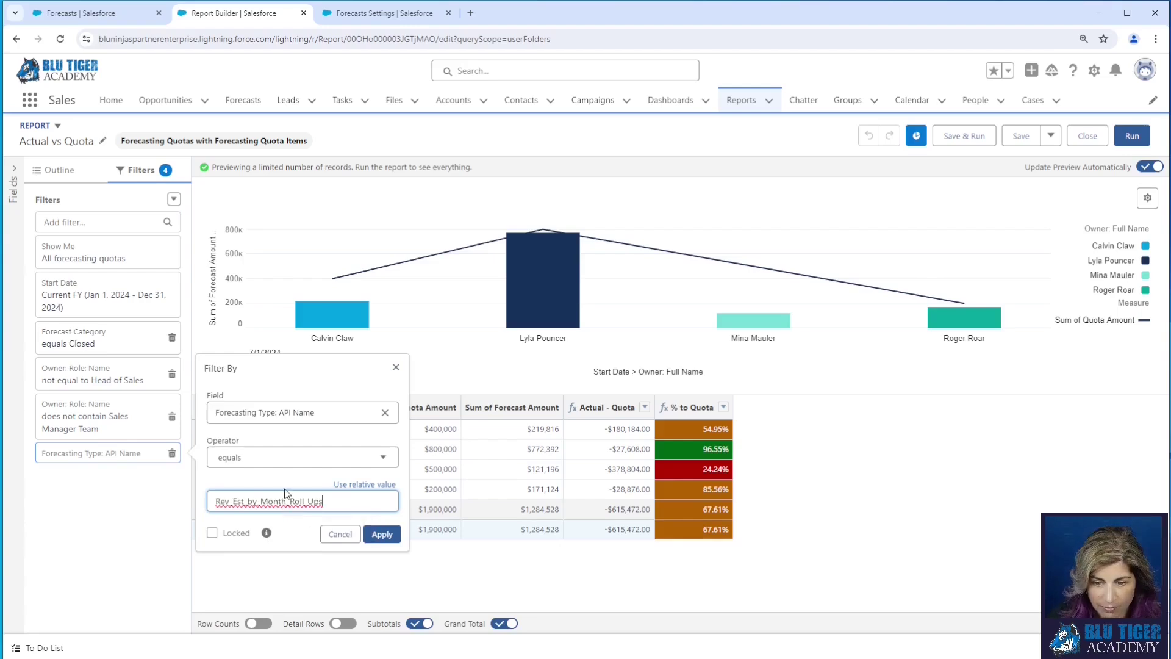
left_click(382, 535)
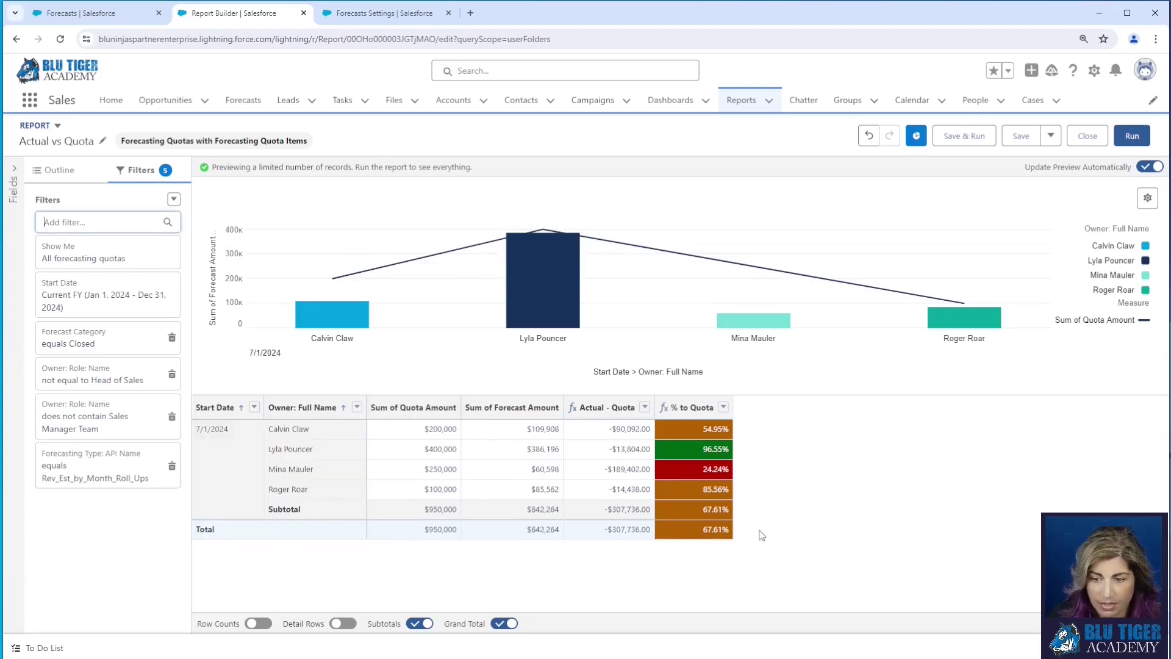
left_click(966, 138)
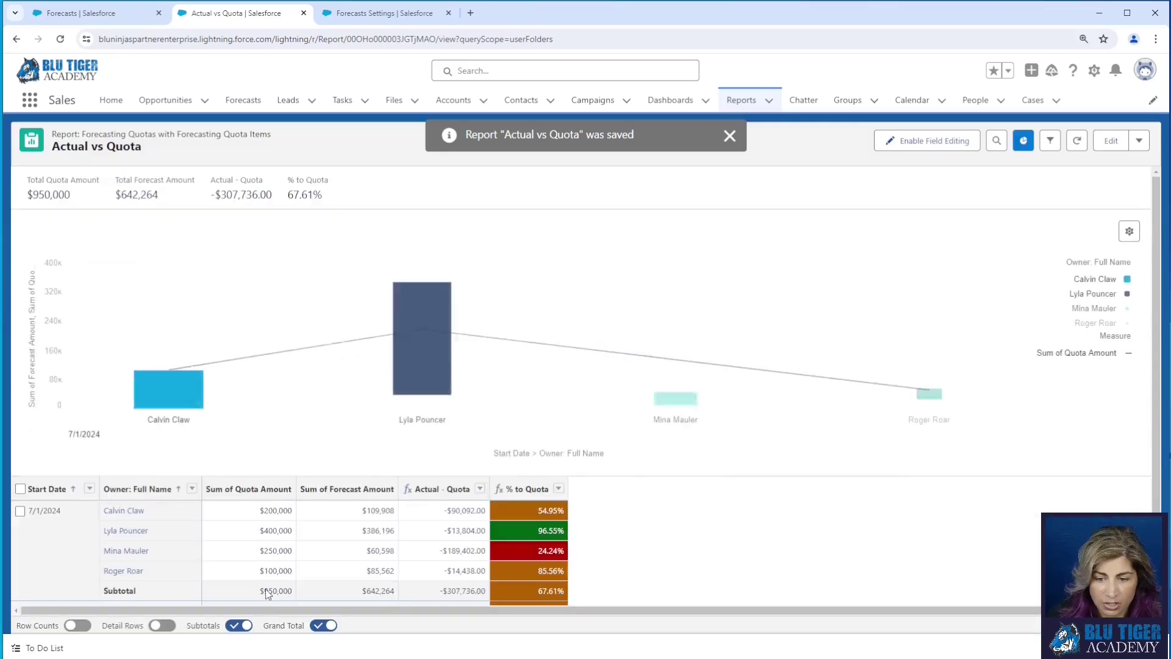
Check the saved report's filters, minimize the Developer Console, and return to the Forecasts tab showing July's $950,000 quota
scroll(272, 594, "down", 1)
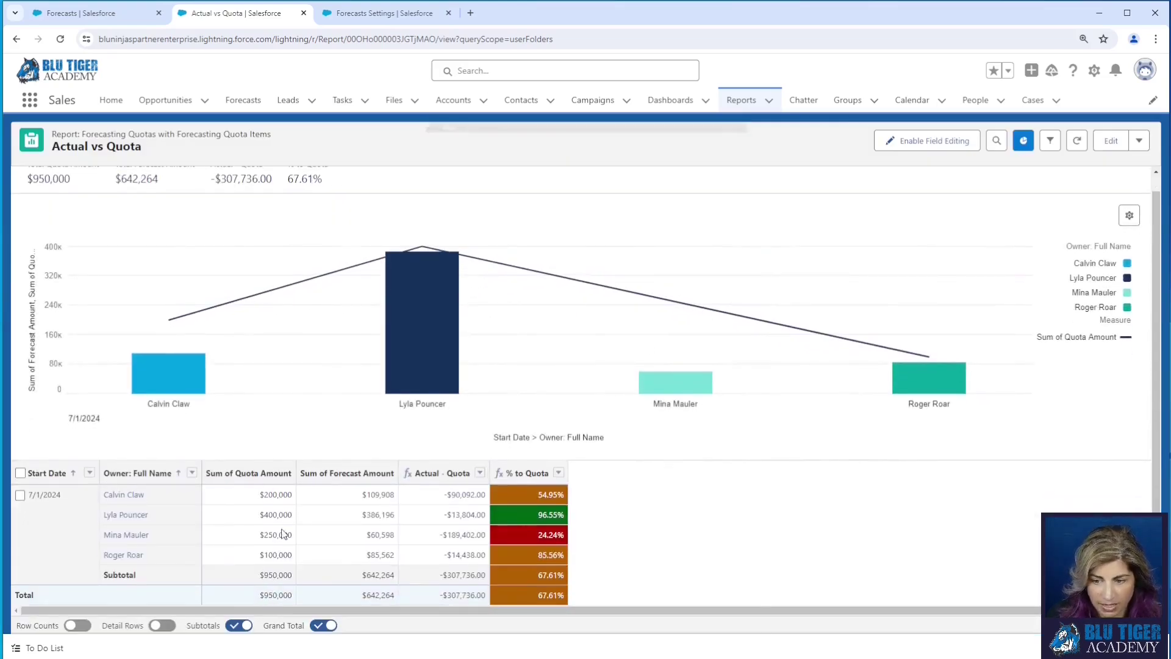
left_click(1050, 141)
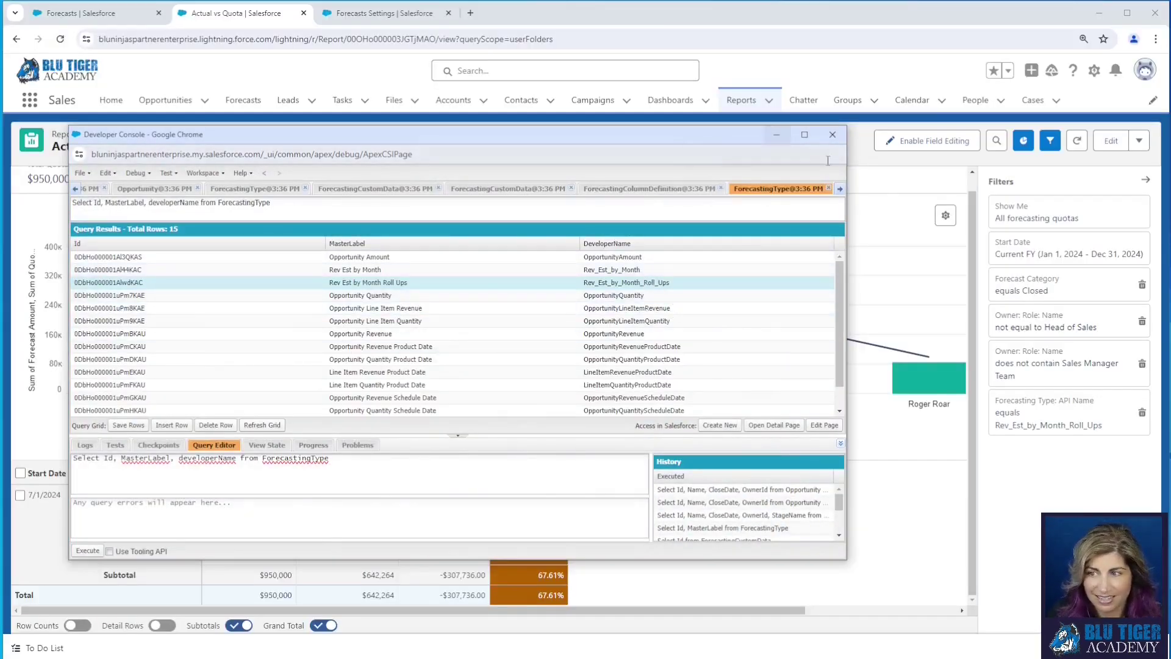
left_click(776, 134)
left_click(131, 13)
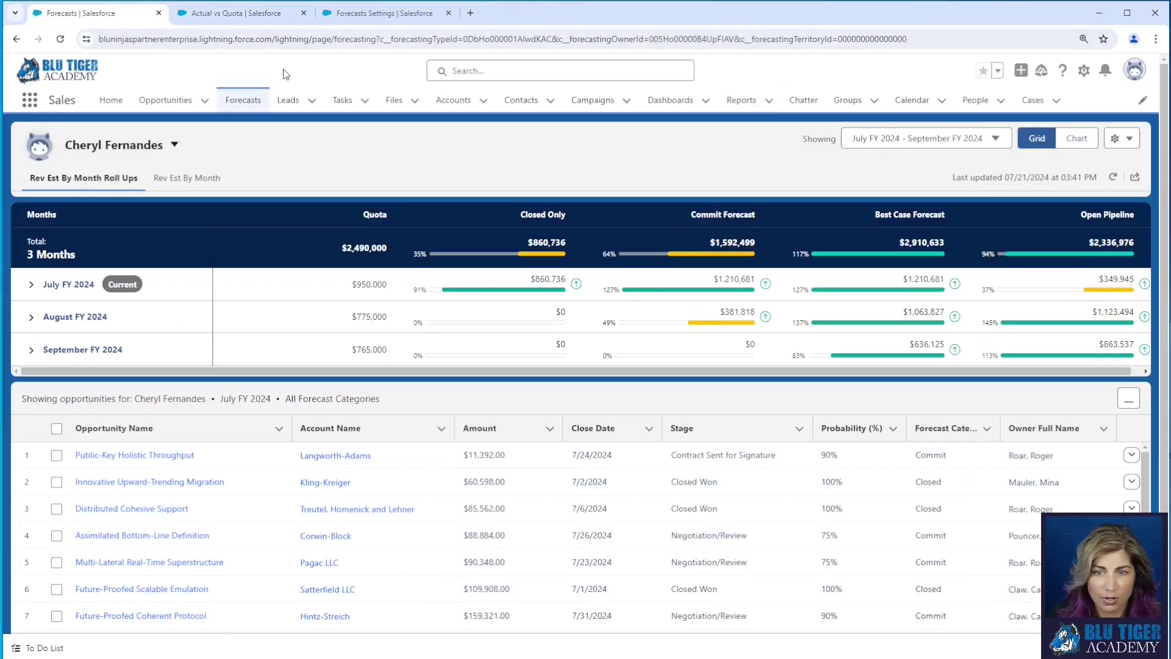